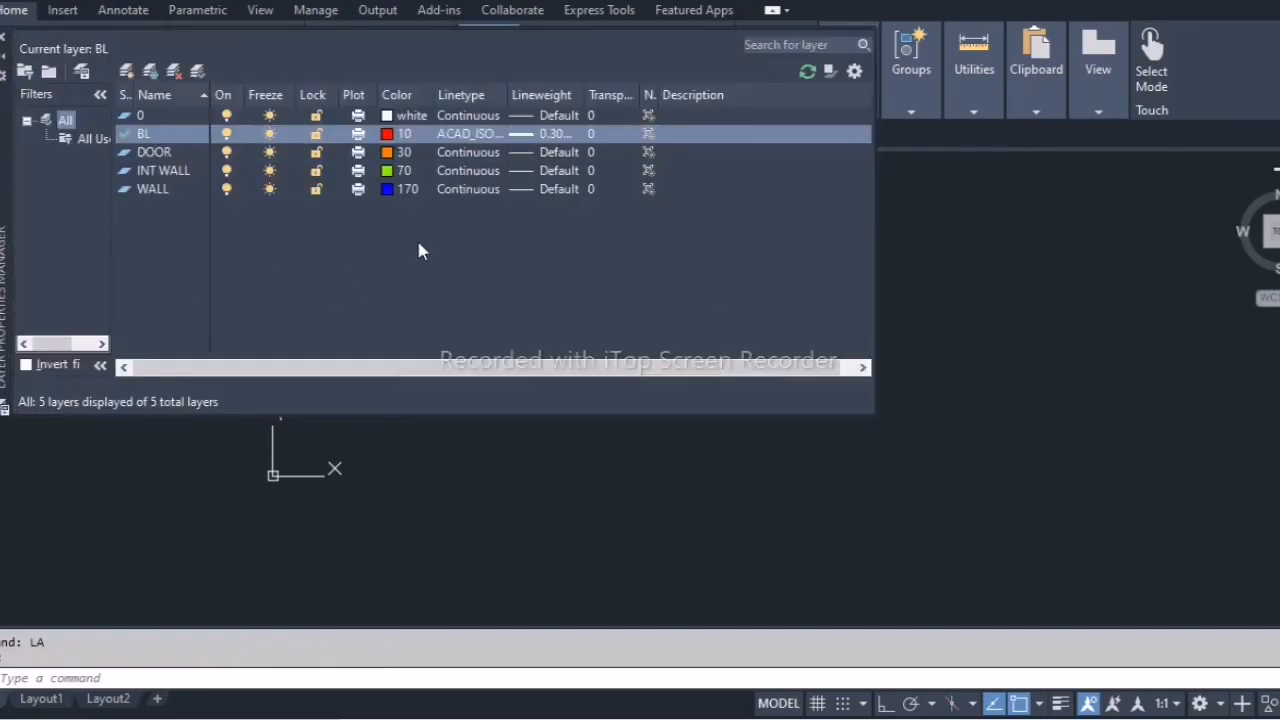
# Create a new layer from BL's settings and name it W1.
pyautogui.moveTo(2, 260); pyautogui.dragTo(172, 402)
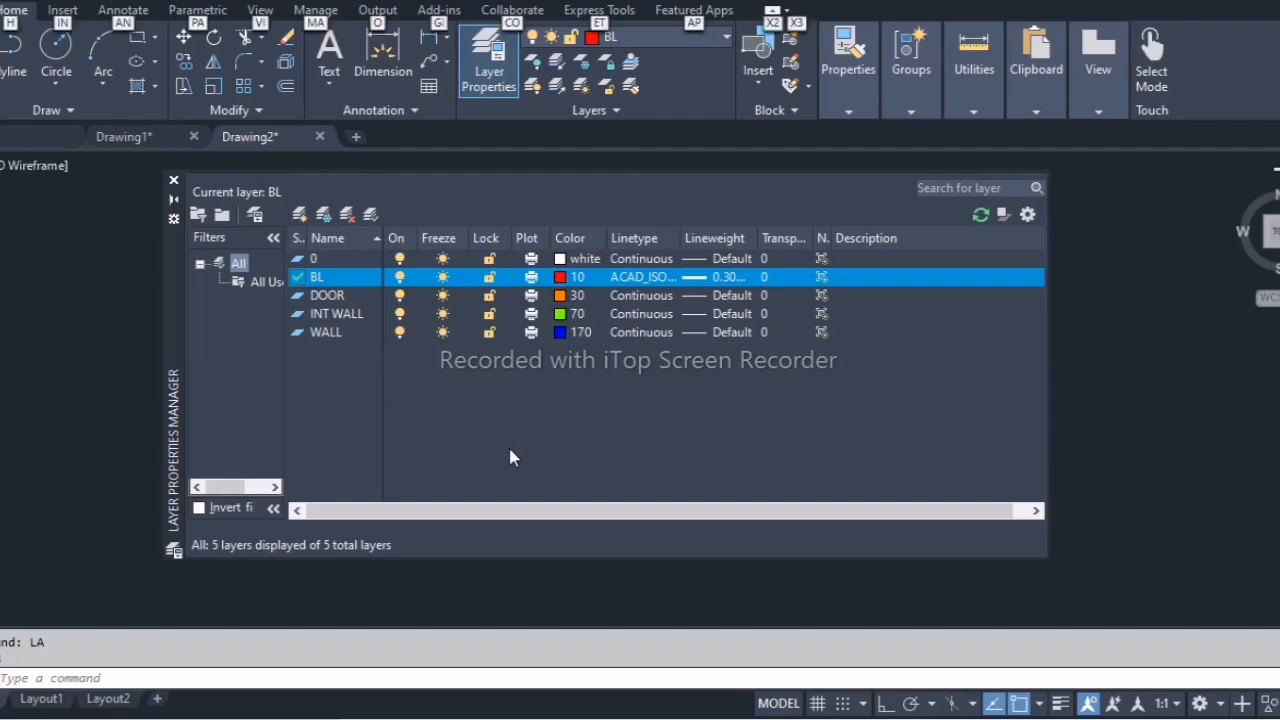
pyautogui.hotkey('alt', 'n')
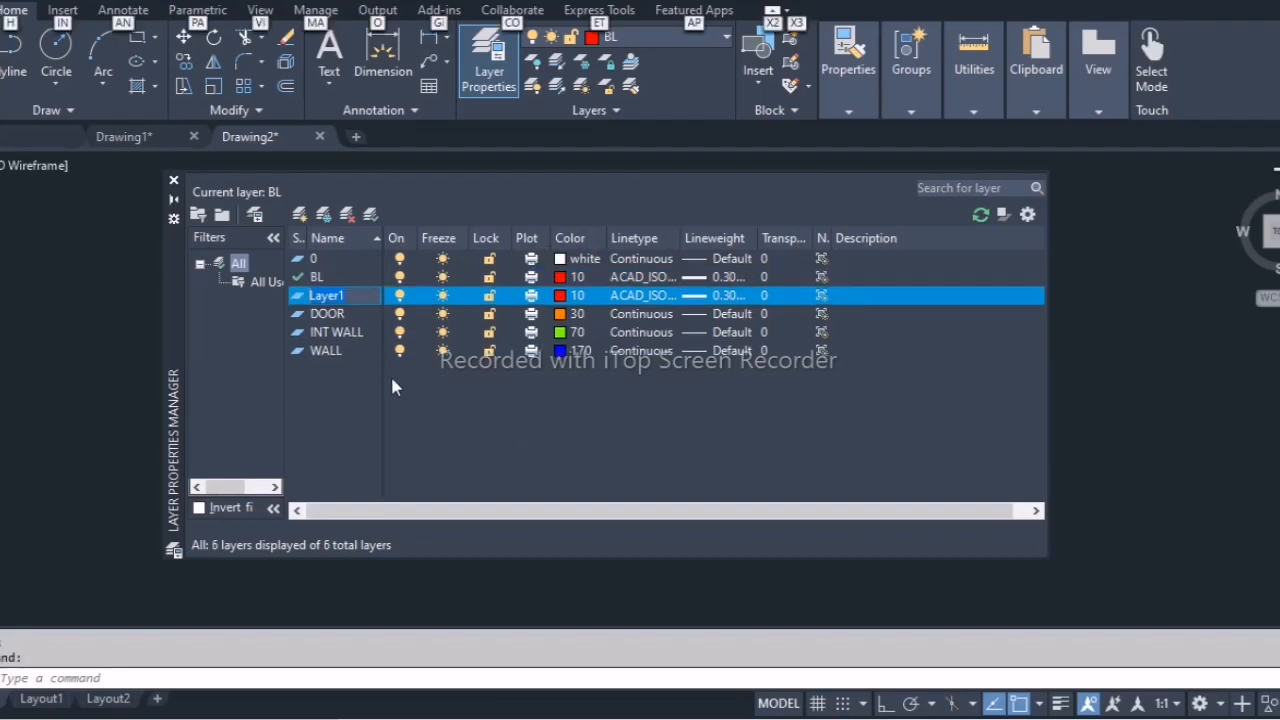
pyautogui.click(361, 296)
pyautogui.hotkey('ctrl', 'n')
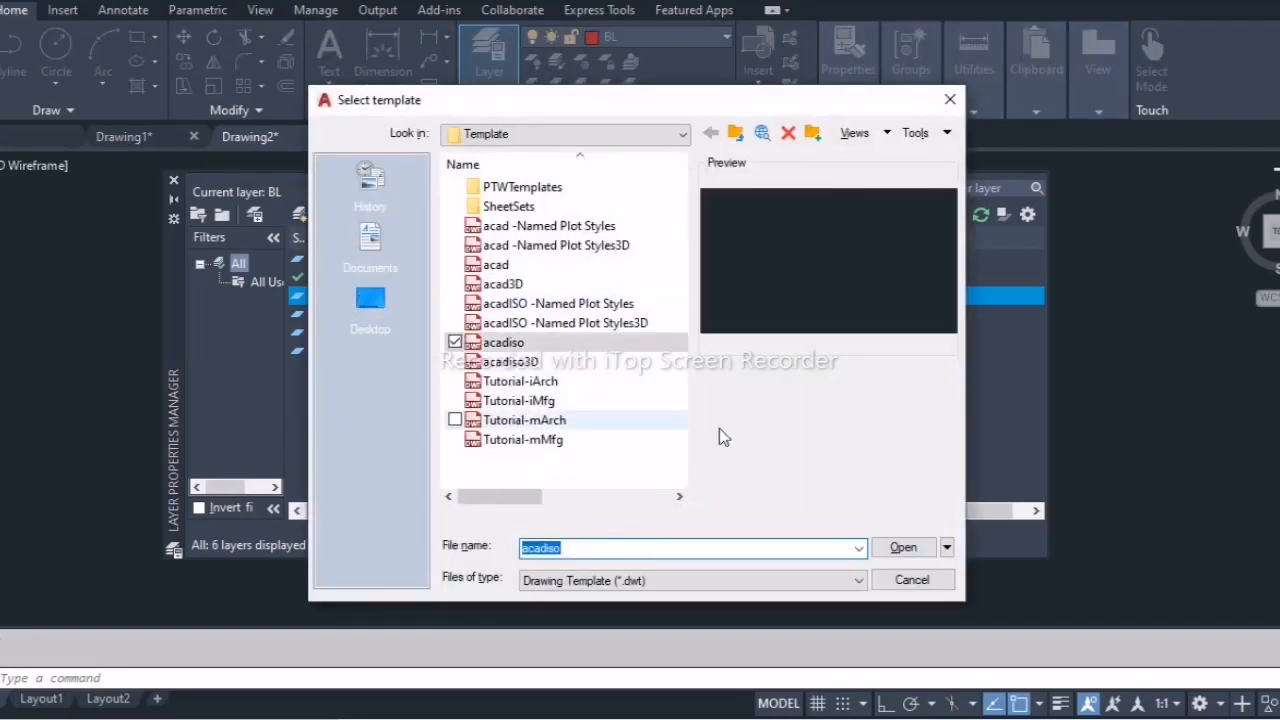
pyautogui.click(947, 101)
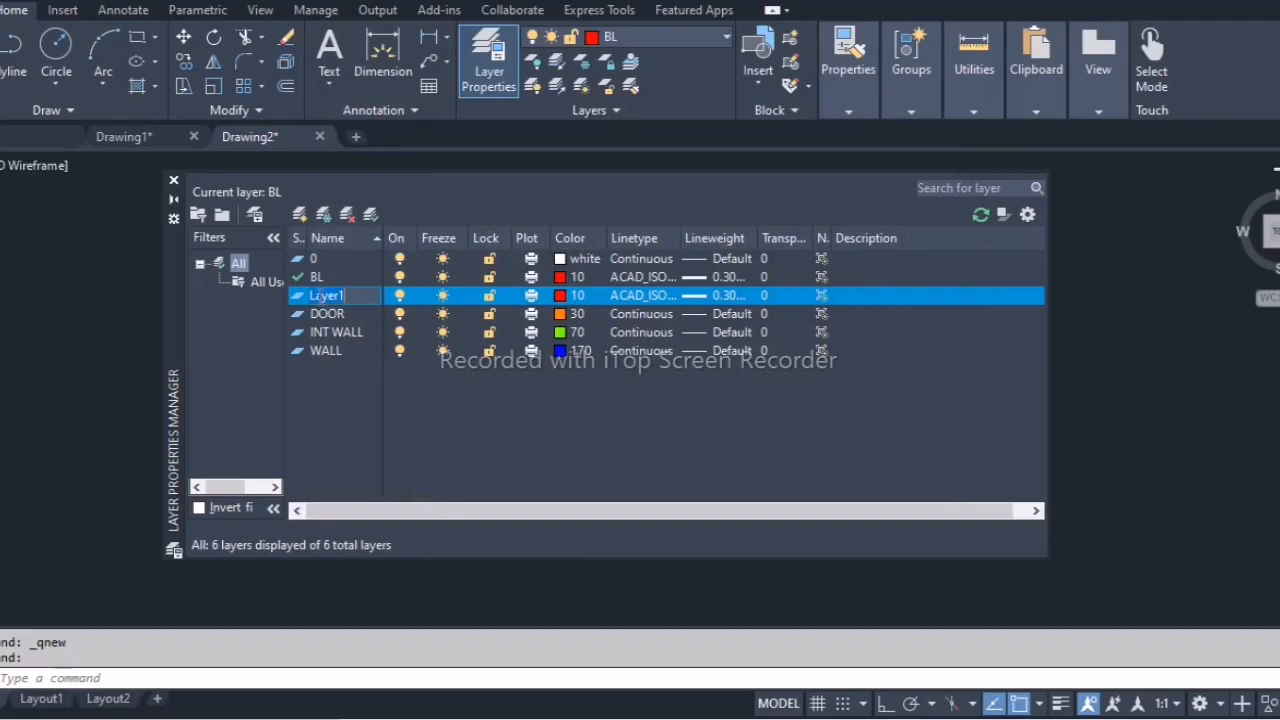
pyautogui.write('W1')
pyautogui.press('Return')
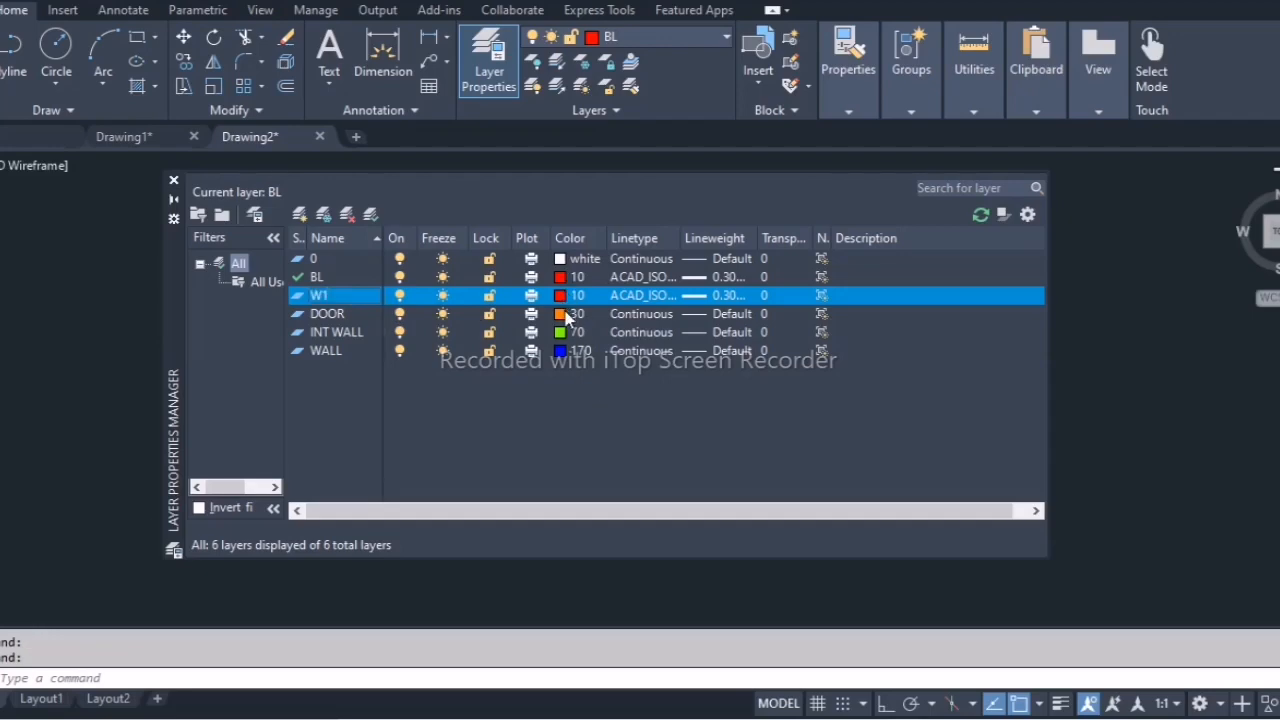
# Set the color of layer W1 to index color 160.
pyautogui.click(560, 296)
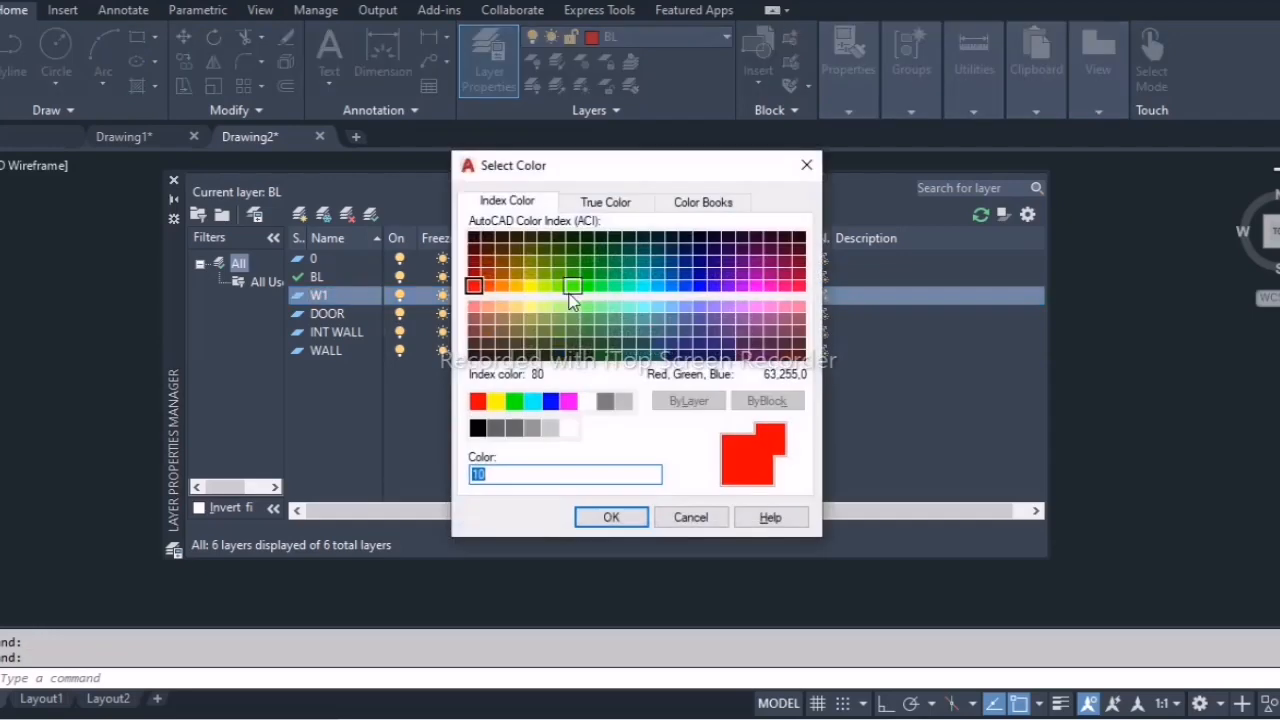
pyautogui.click(686, 290)
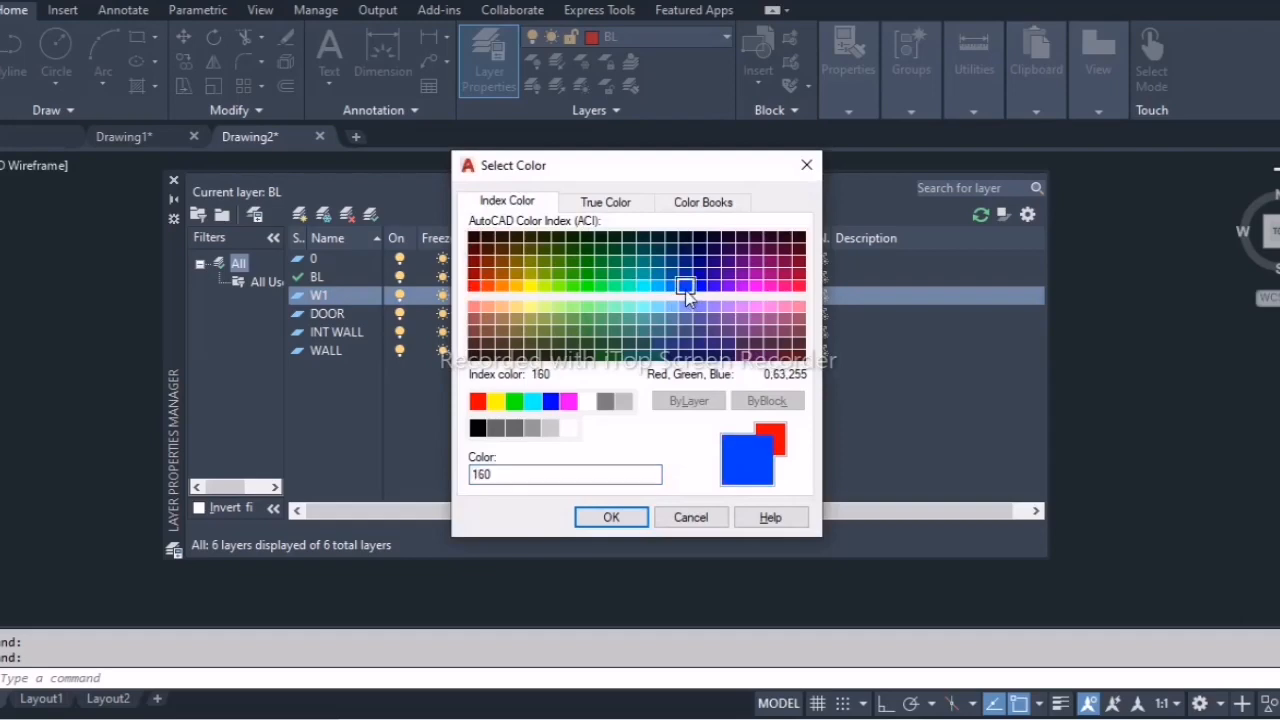
pyautogui.click(600, 517)
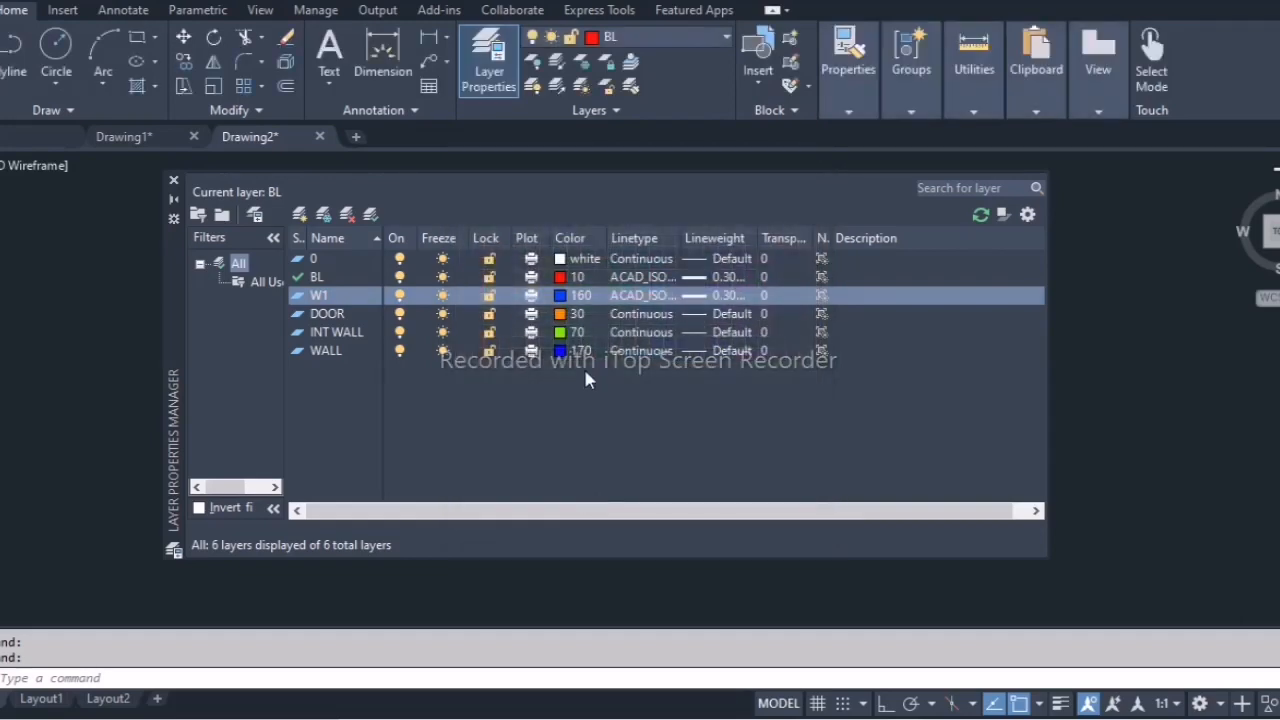
# Set the color of layer W1 to yellow, index color 50.
pyautogui.click(560, 299)
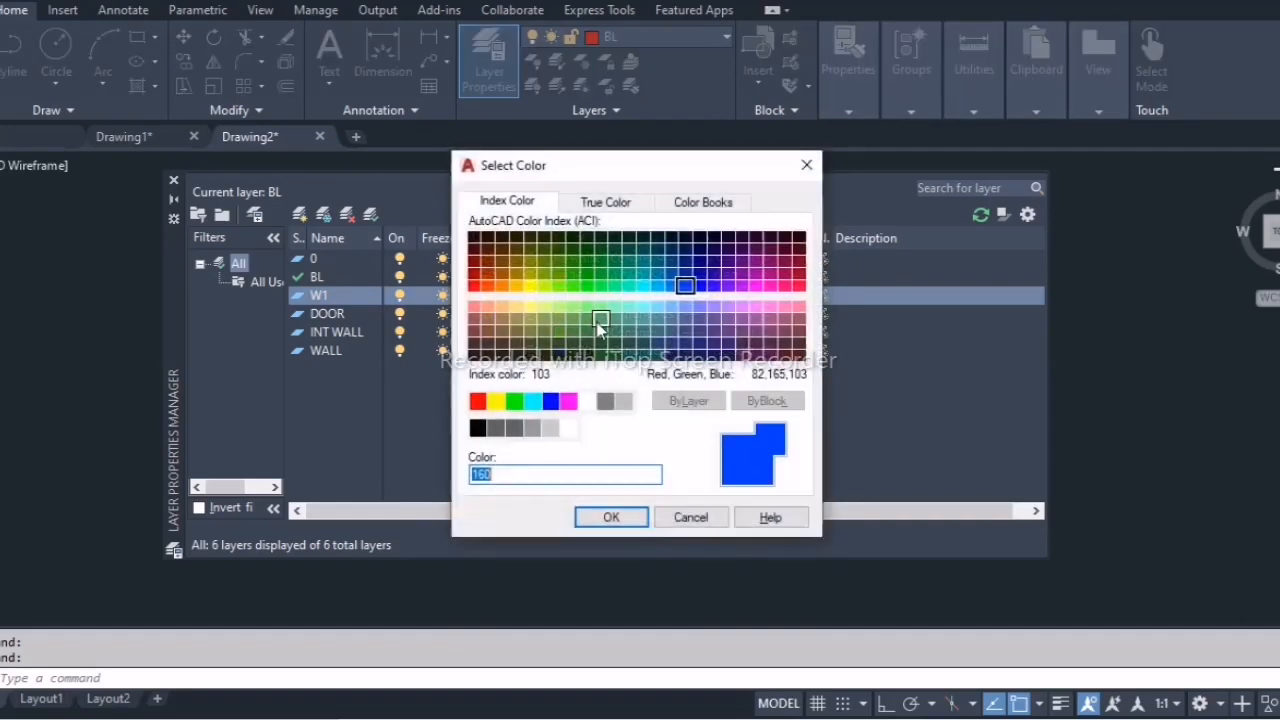
pyautogui.click(531, 288)
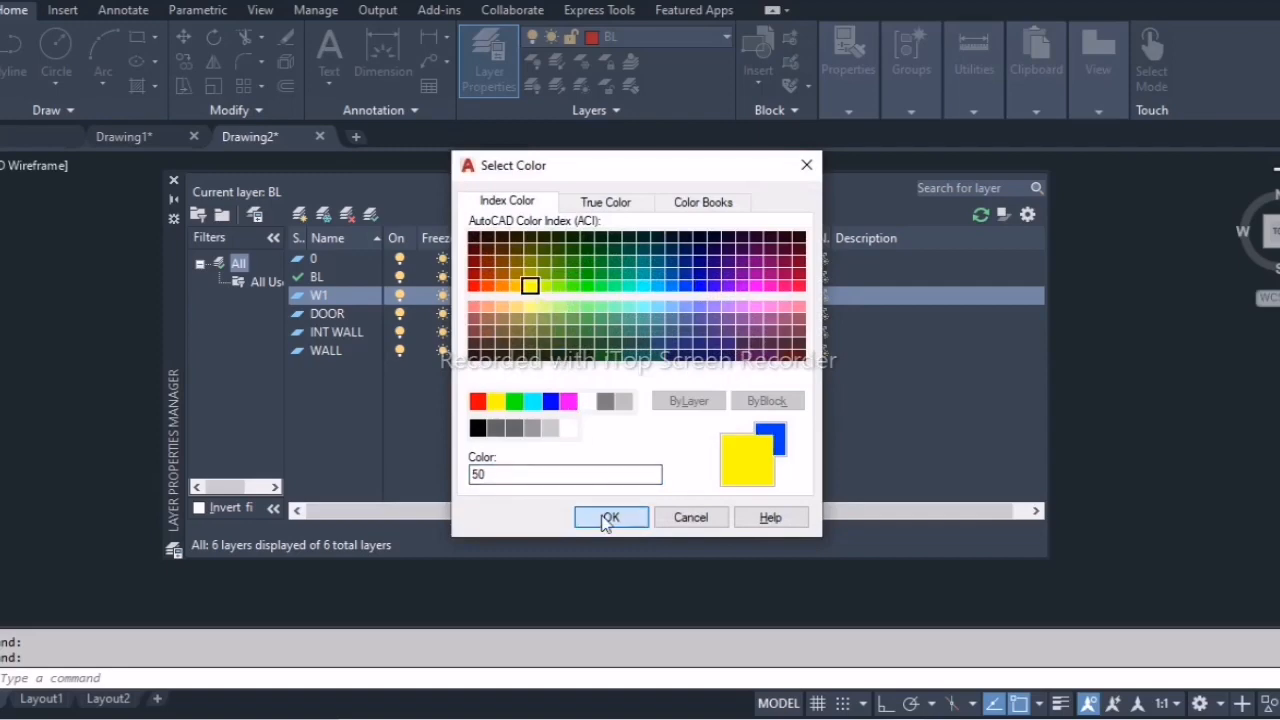
pyautogui.click(608, 516)
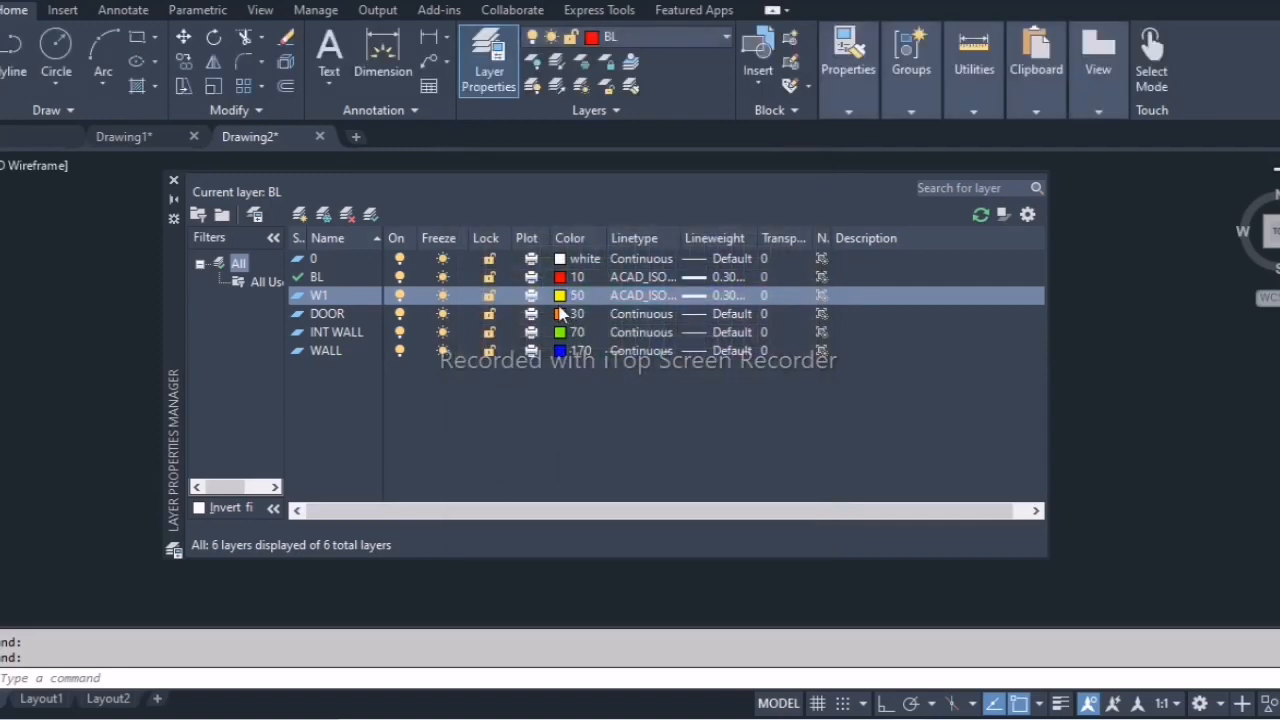
# Set layer W1's linetype to Continuous and its lineweight to 0.20 mm.
pyautogui.click(641, 296)
pyautogui.click(636, 319)
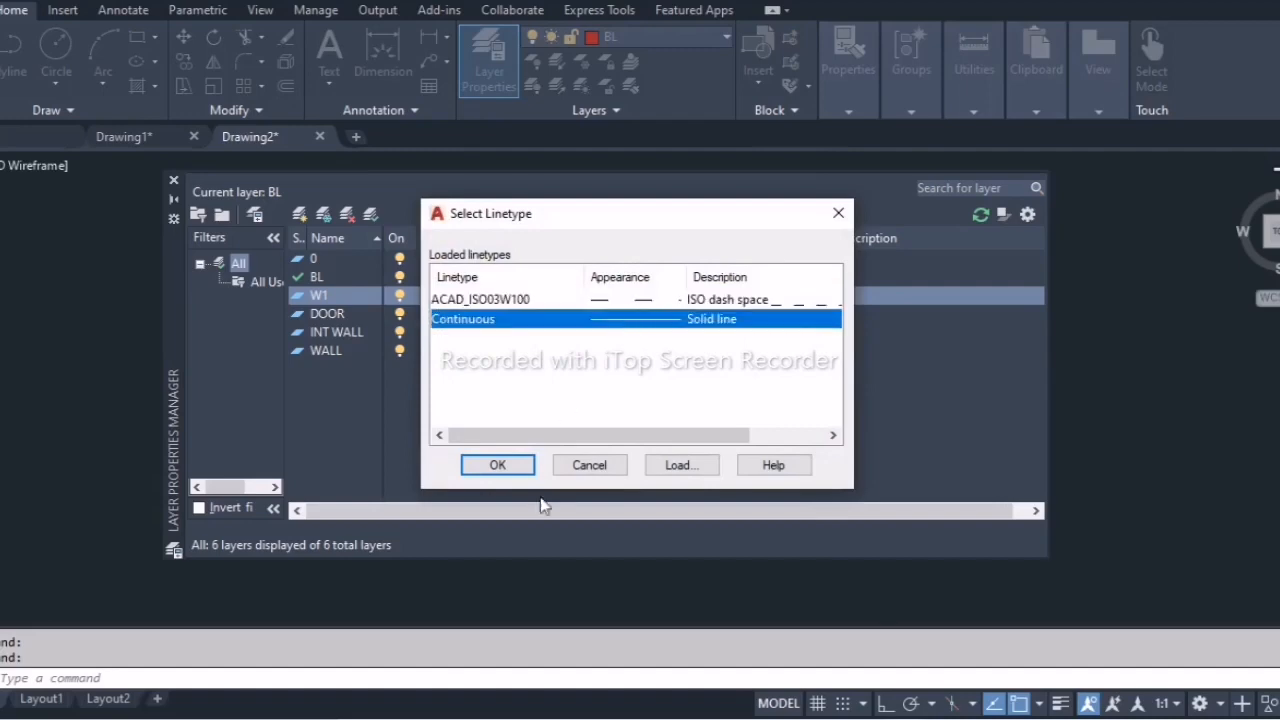
pyautogui.click(508, 464)
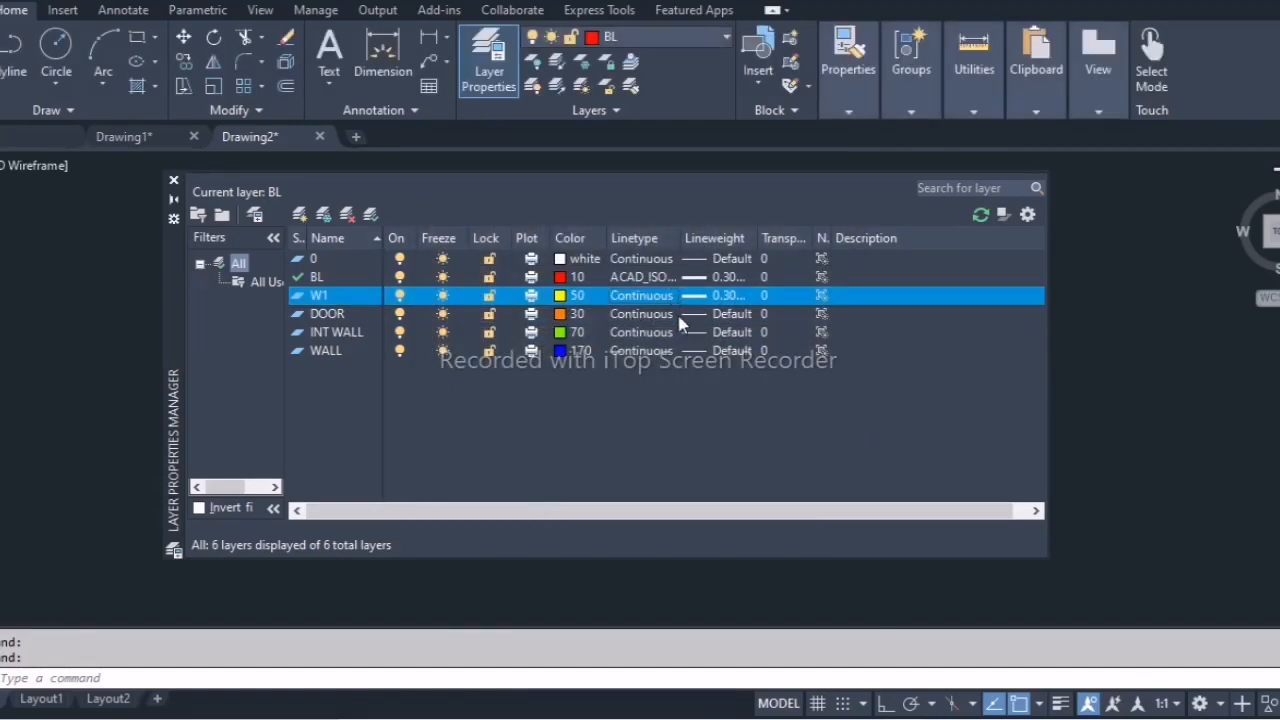
pyautogui.click(716, 296)
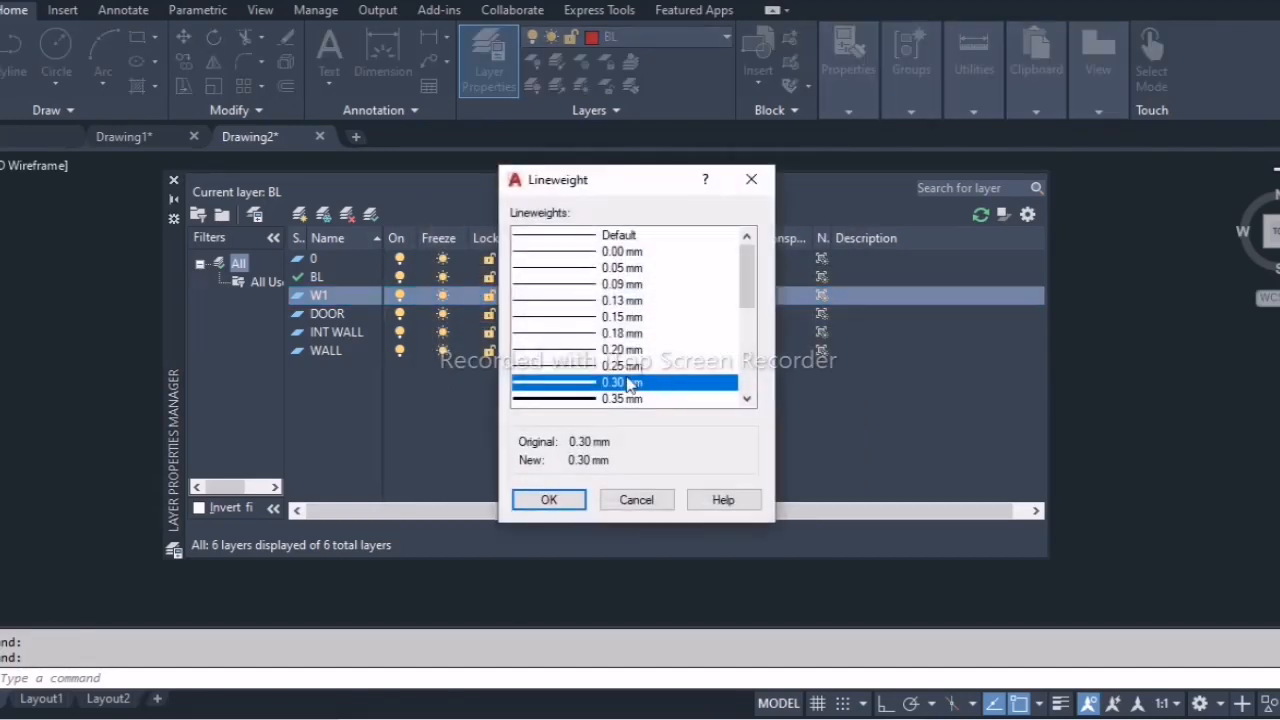
pyautogui.click(590, 350)
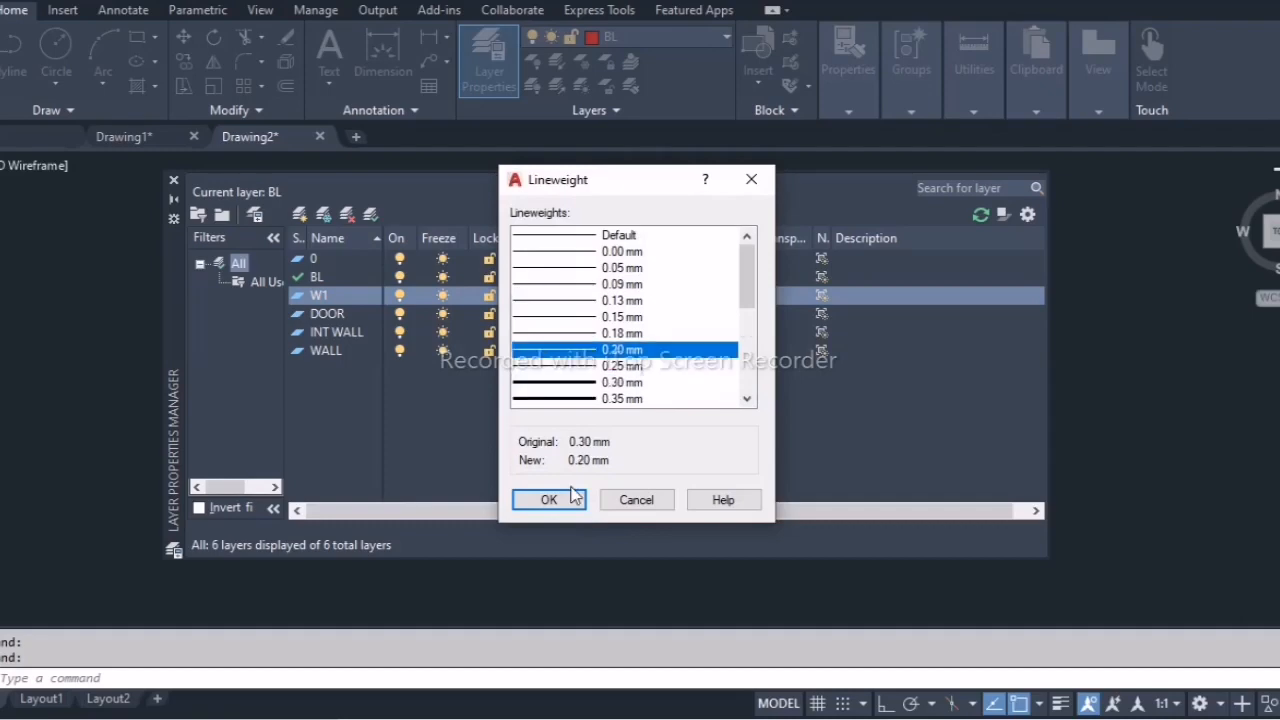
pyautogui.click(571, 498)
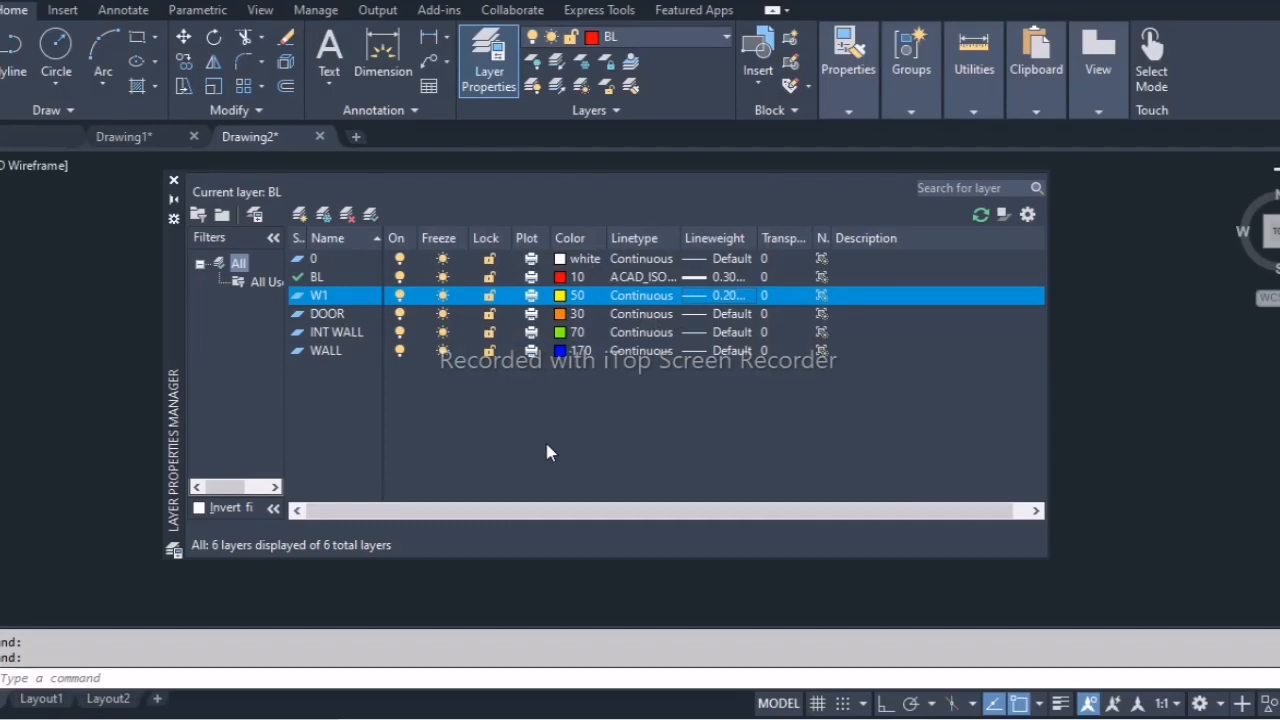
# Add three more layers based on W1, keeping their default names.
pyautogui.click(301, 215)
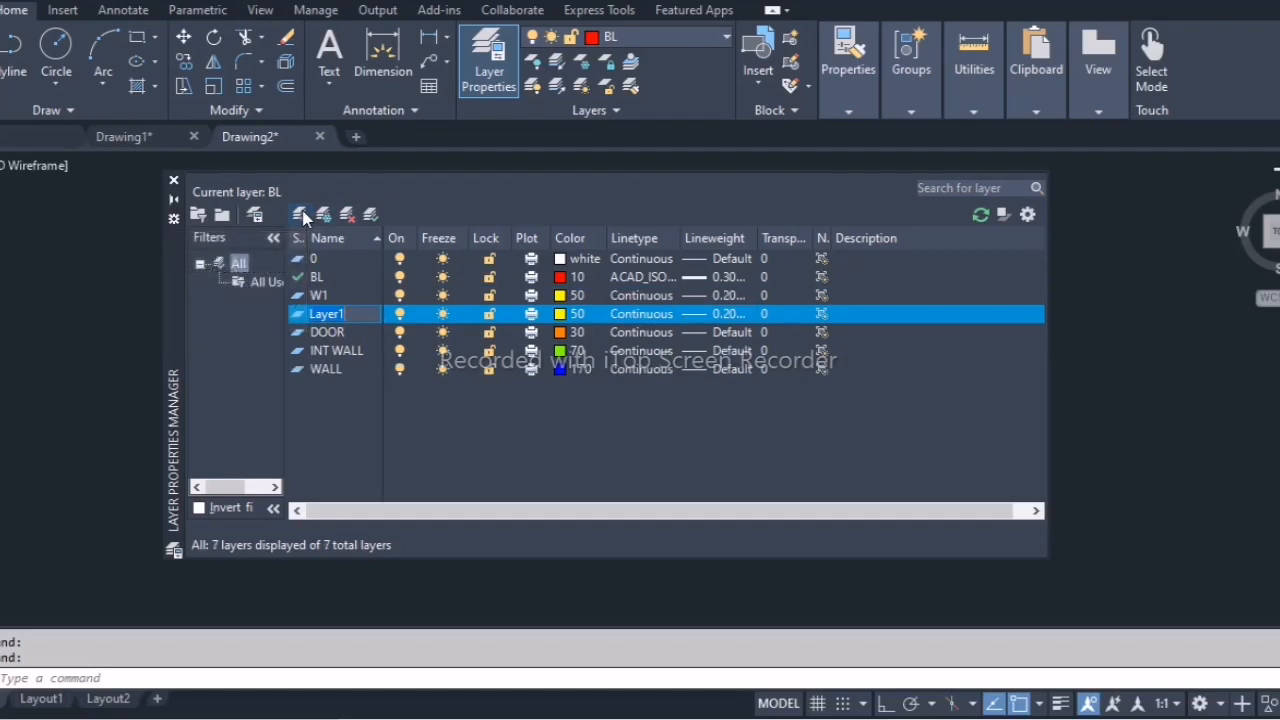
pyautogui.click(301, 215)
pyautogui.click(301, 215)
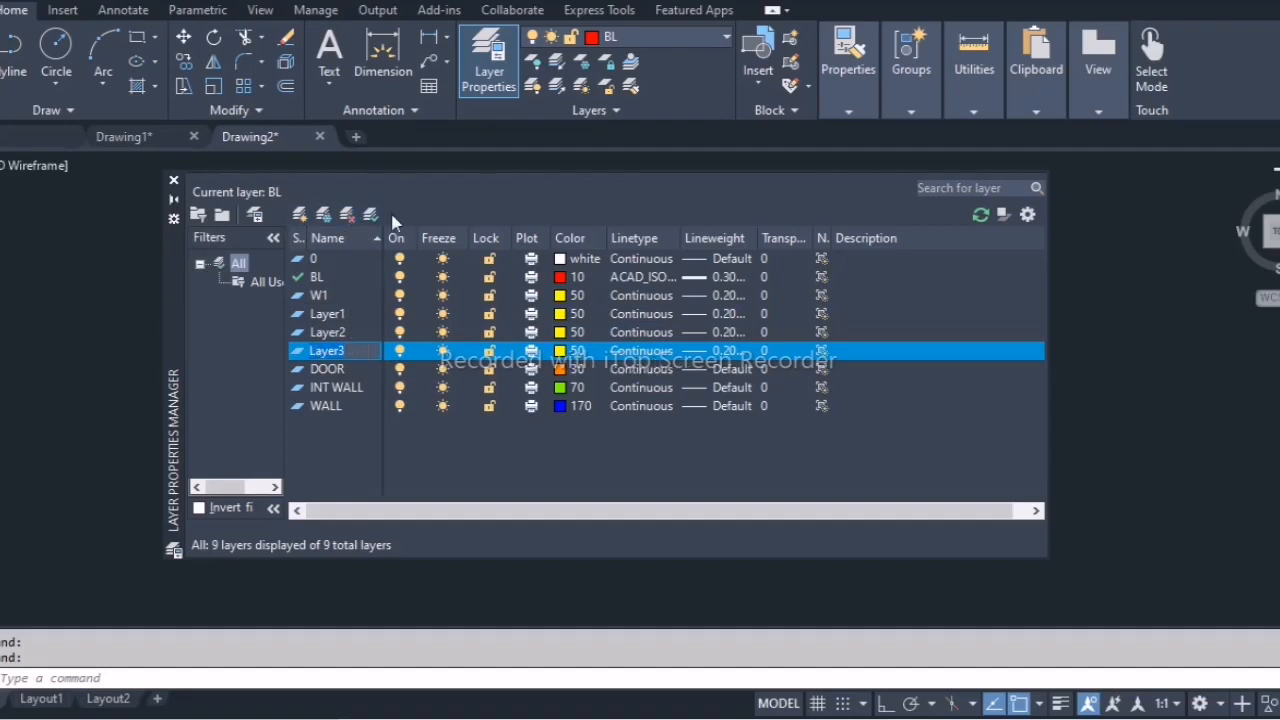
# Delete the three extra layers with default names from the layer list.
pyautogui.click(348, 216)
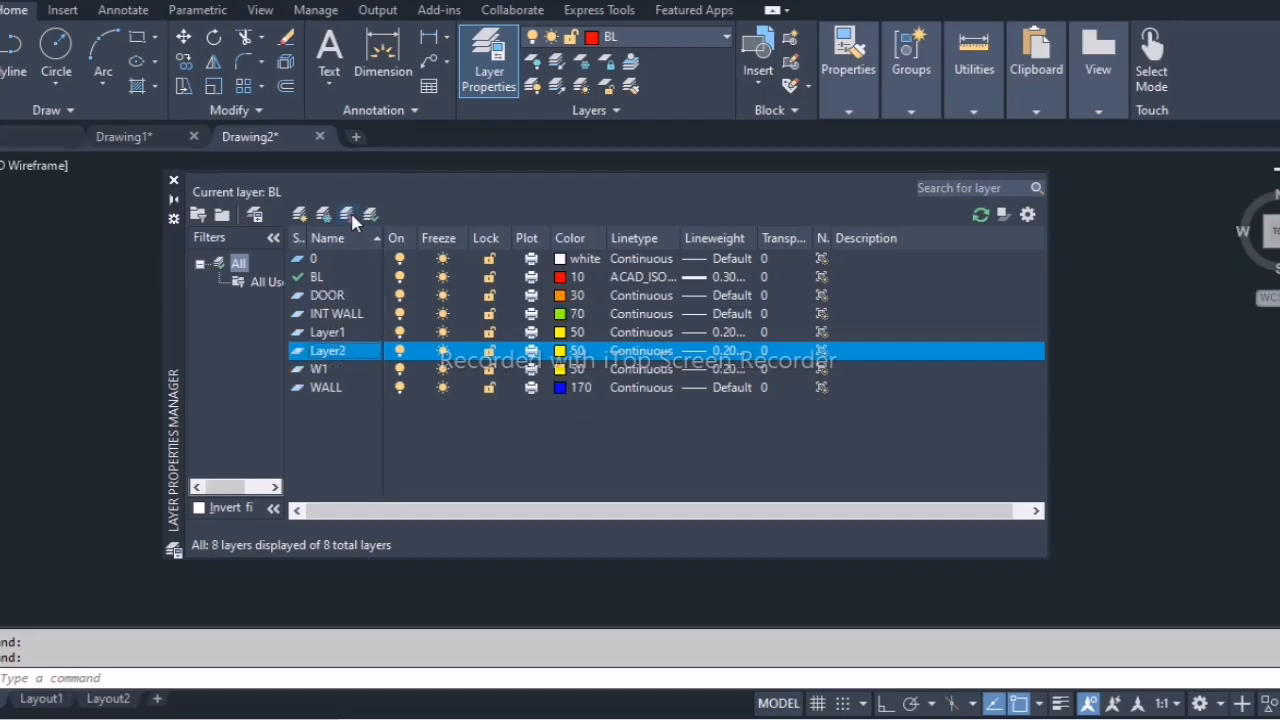
pyautogui.click(350, 217)
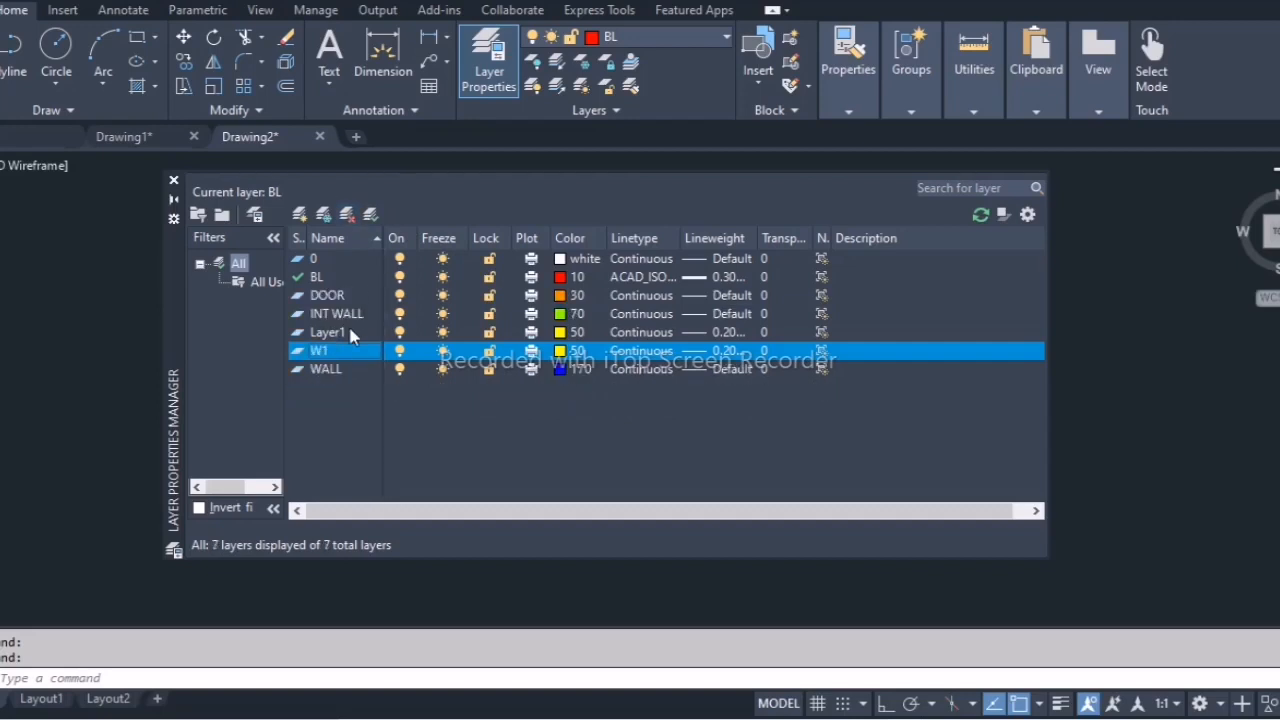
pyautogui.click(350, 334)
pyautogui.click(348, 216)
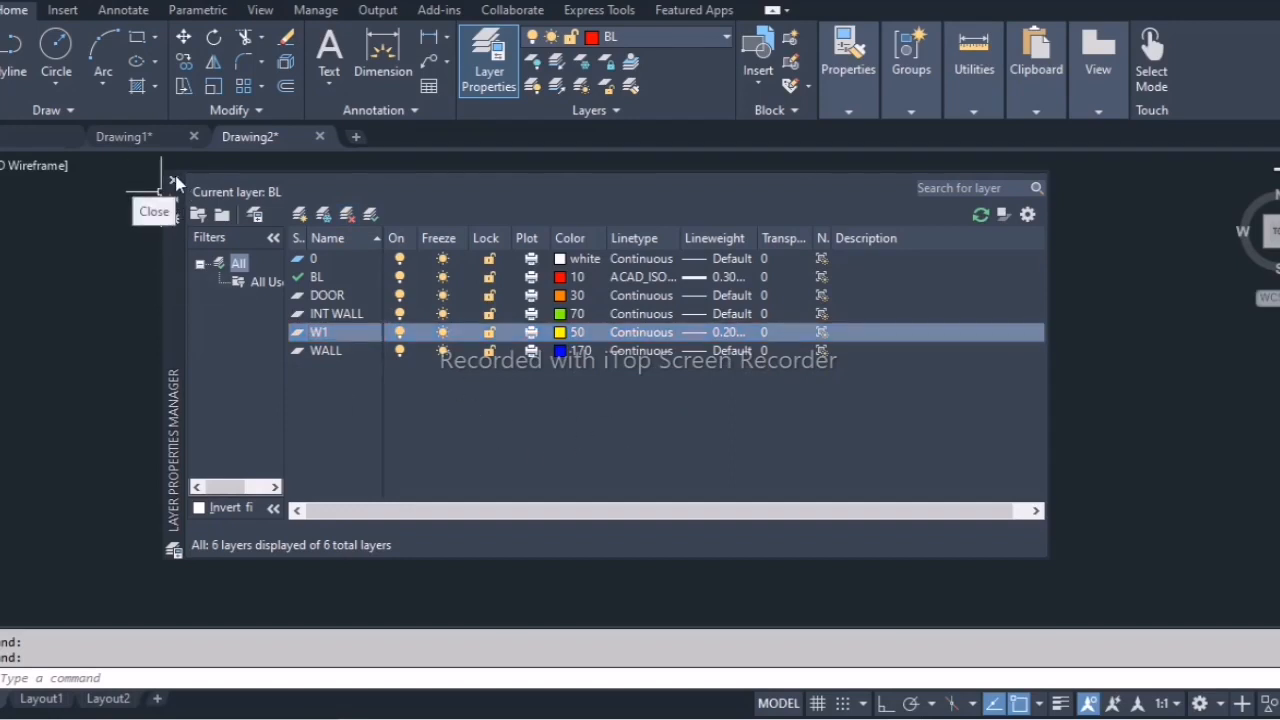
# Close the layer manager and draw a rectangle 10000 wide and 5000 high on layer BL.
pyautogui.click(175, 180)
pyautogui.moveTo(550, 373); pyautogui.dragTo(453, 349, button='middle')
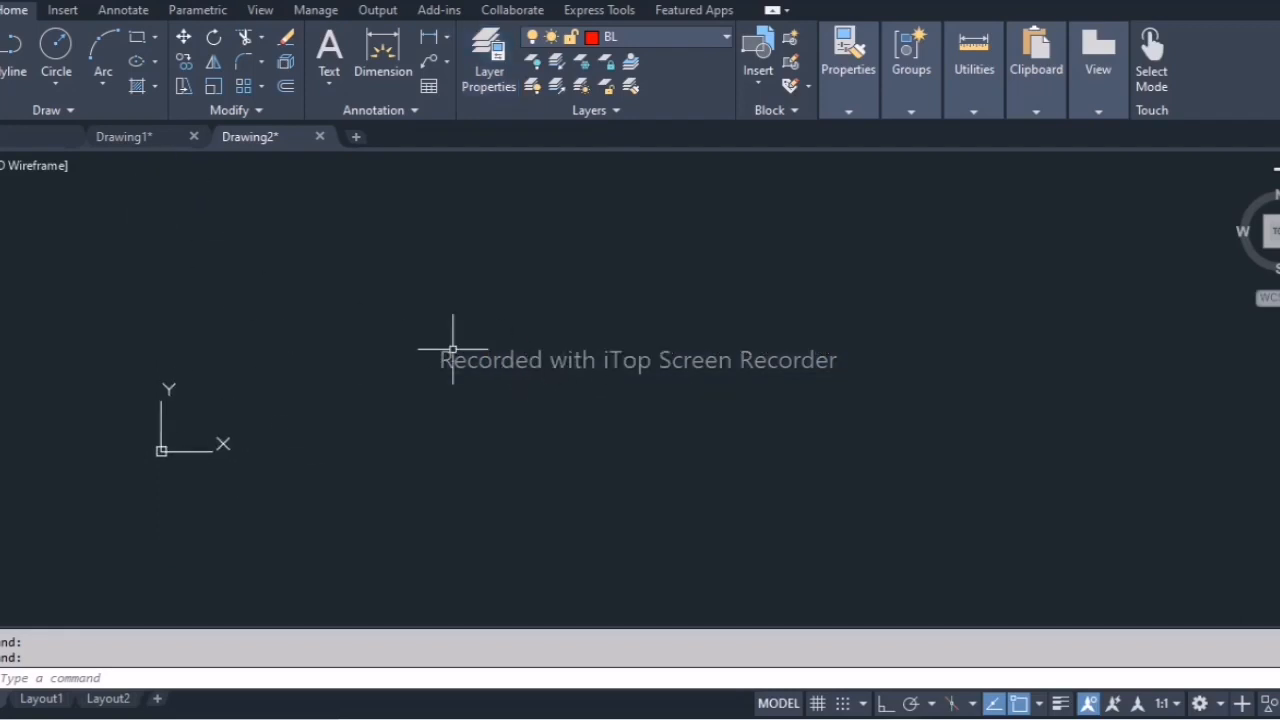
pyautogui.write('REC')
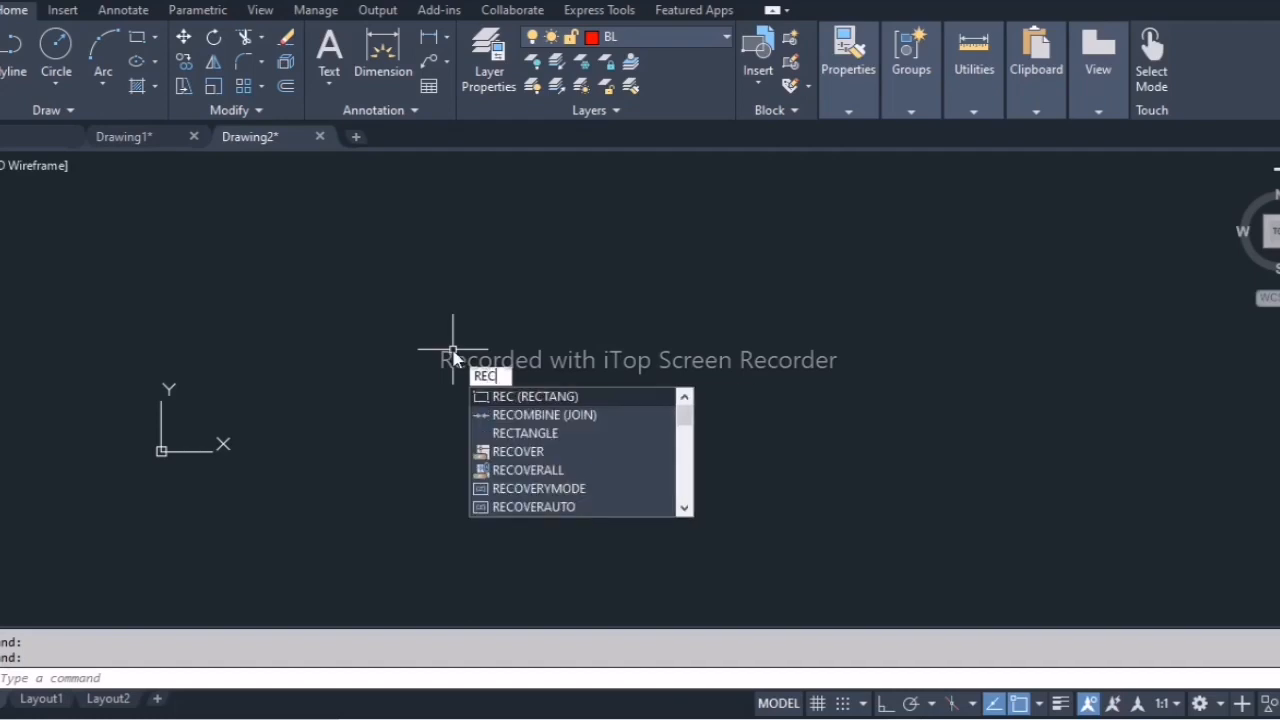
pyautogui.press('Return')
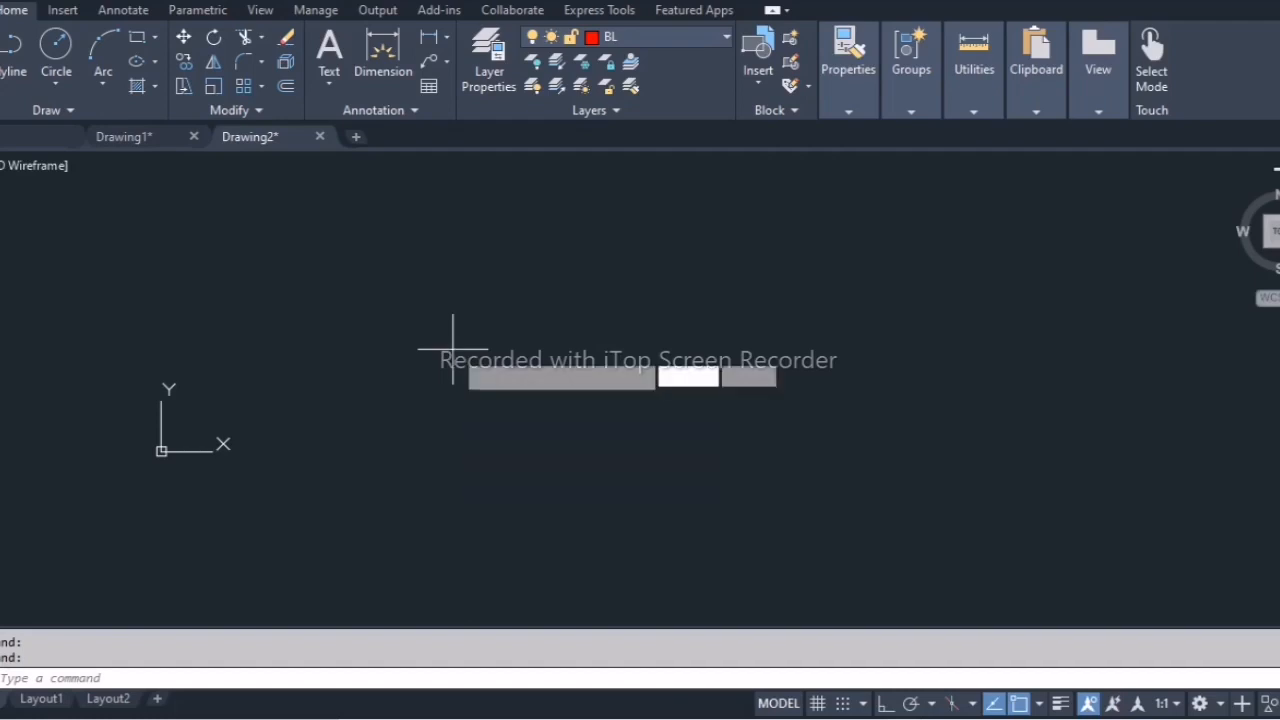
pyautogui.click(661, 40)
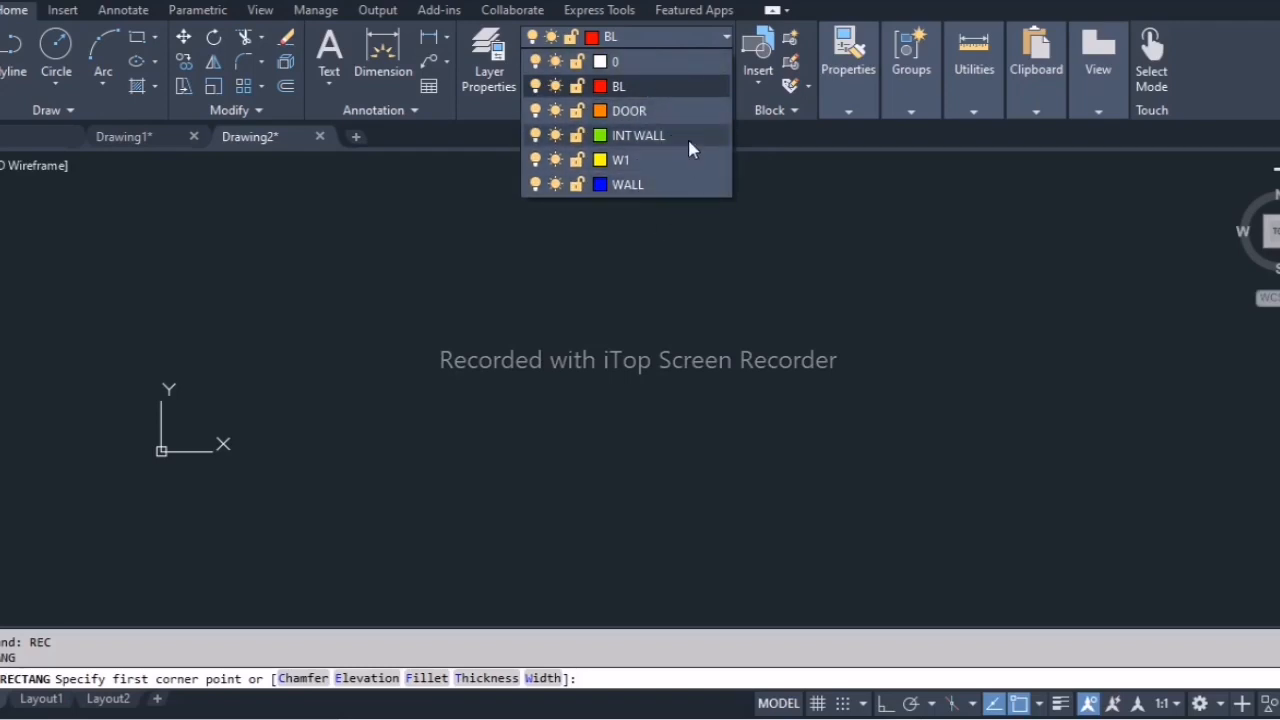
pyautogui.click(640, 86)
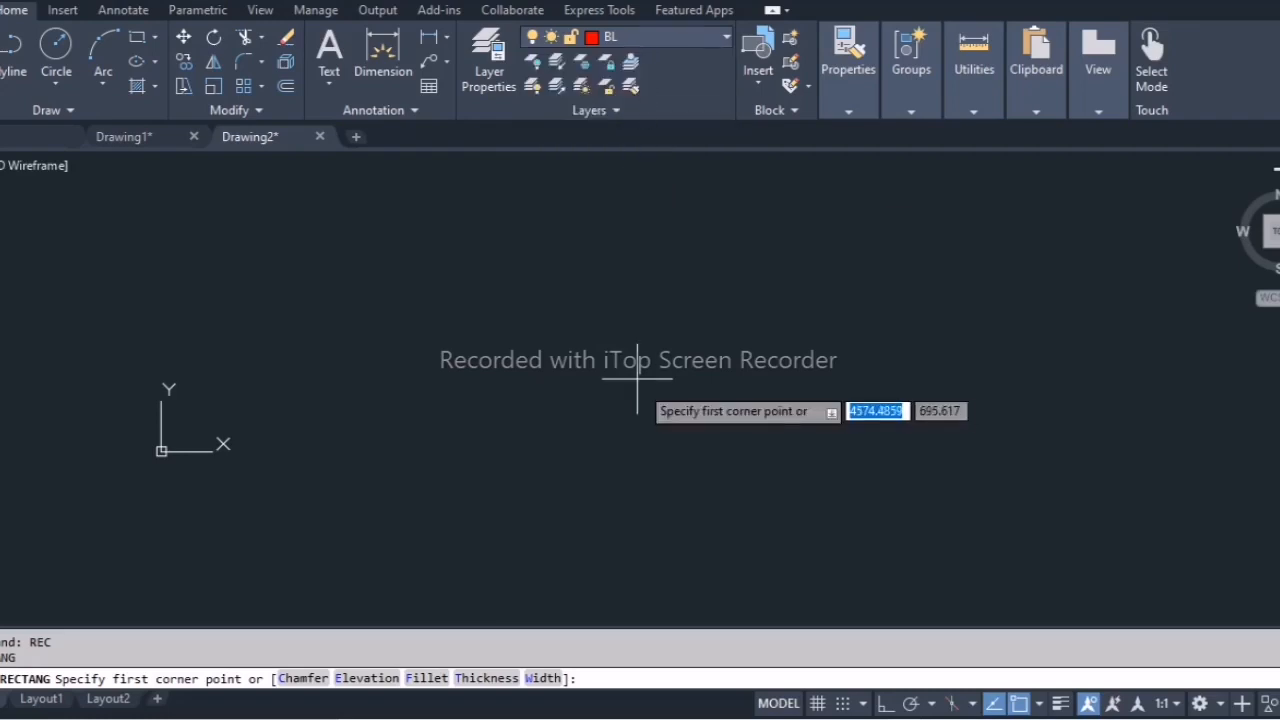
pyautogui.click(304, 213)
pyautogui.scroll(-5, 834, 457)
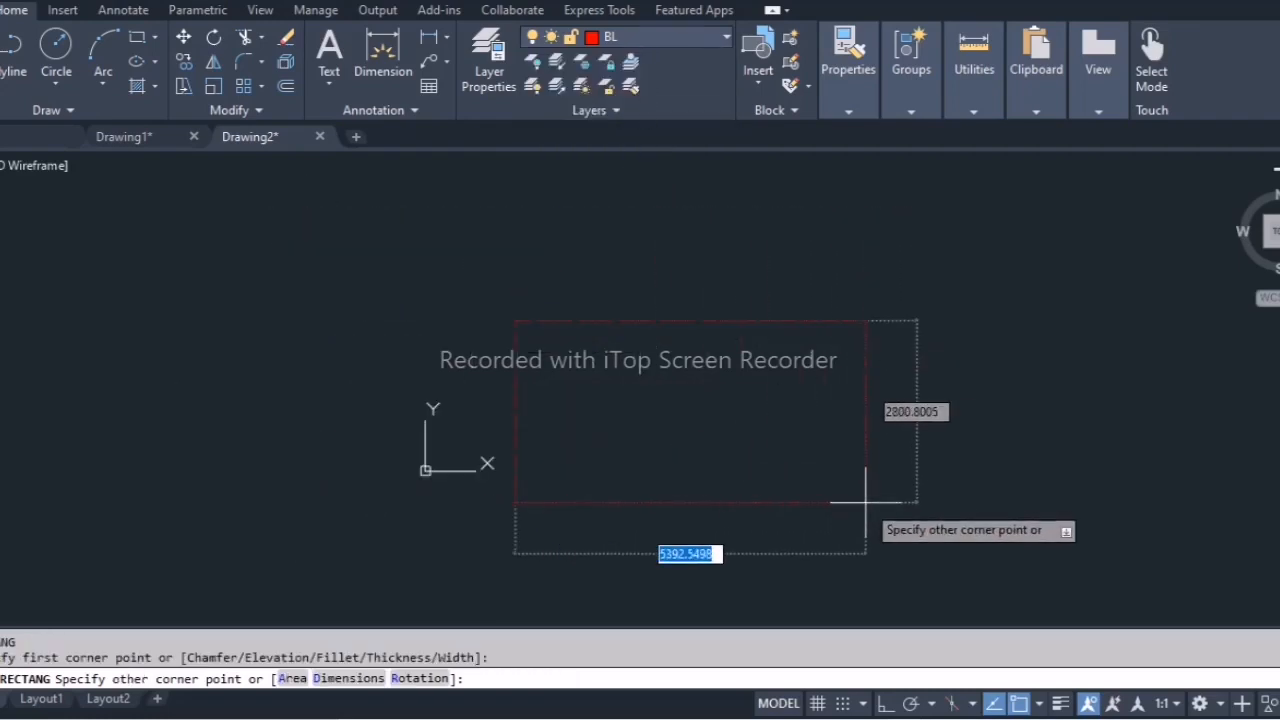
pyautogui.moveTo(955, 567); pyautogui.dragTo(586, 380, button='middle')
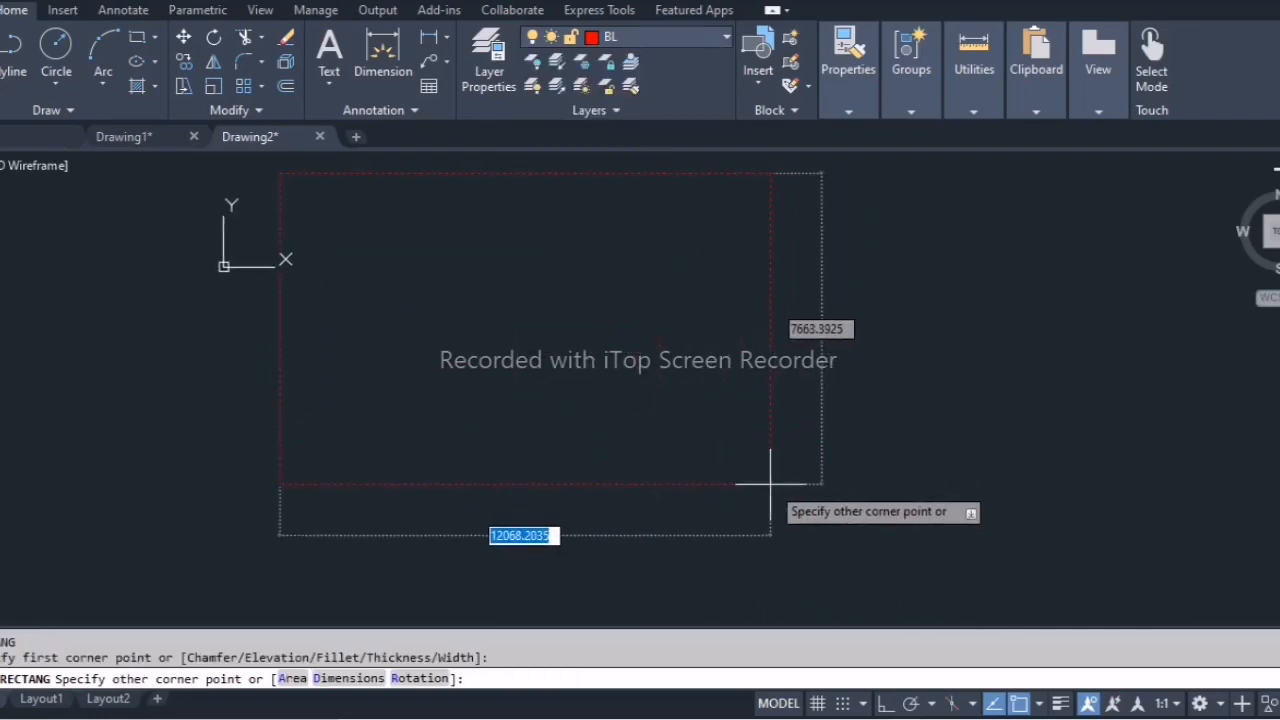
pyautogui.scroll(-2, 769, 483)
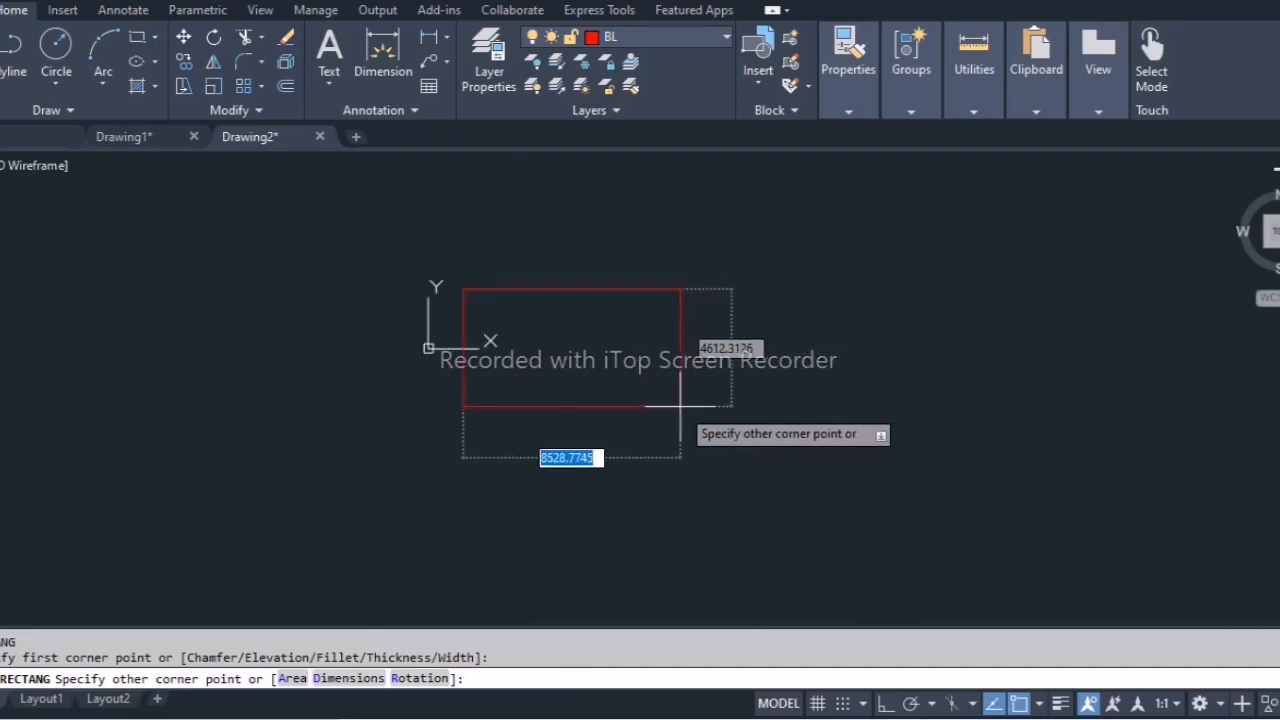
pyautogui.write('1')
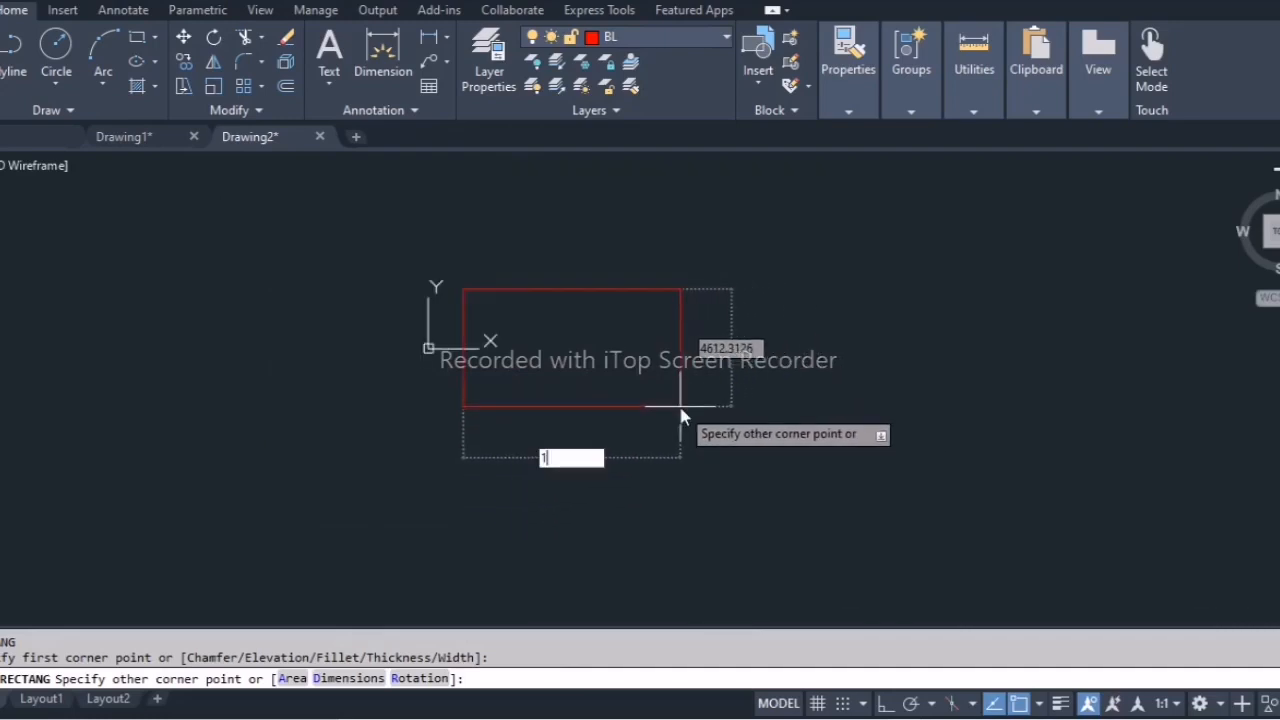
pyautogui.write('0000')
pyautogui.press('Tab')
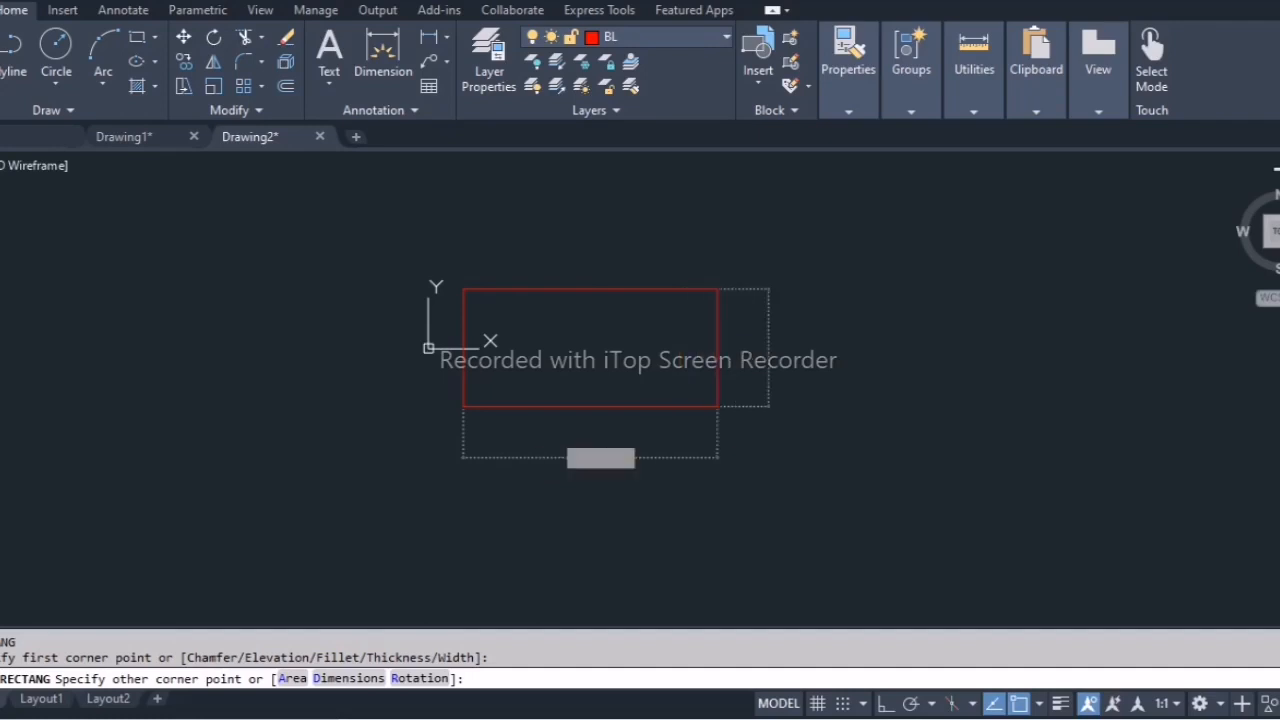
pyautogui.write('5000')
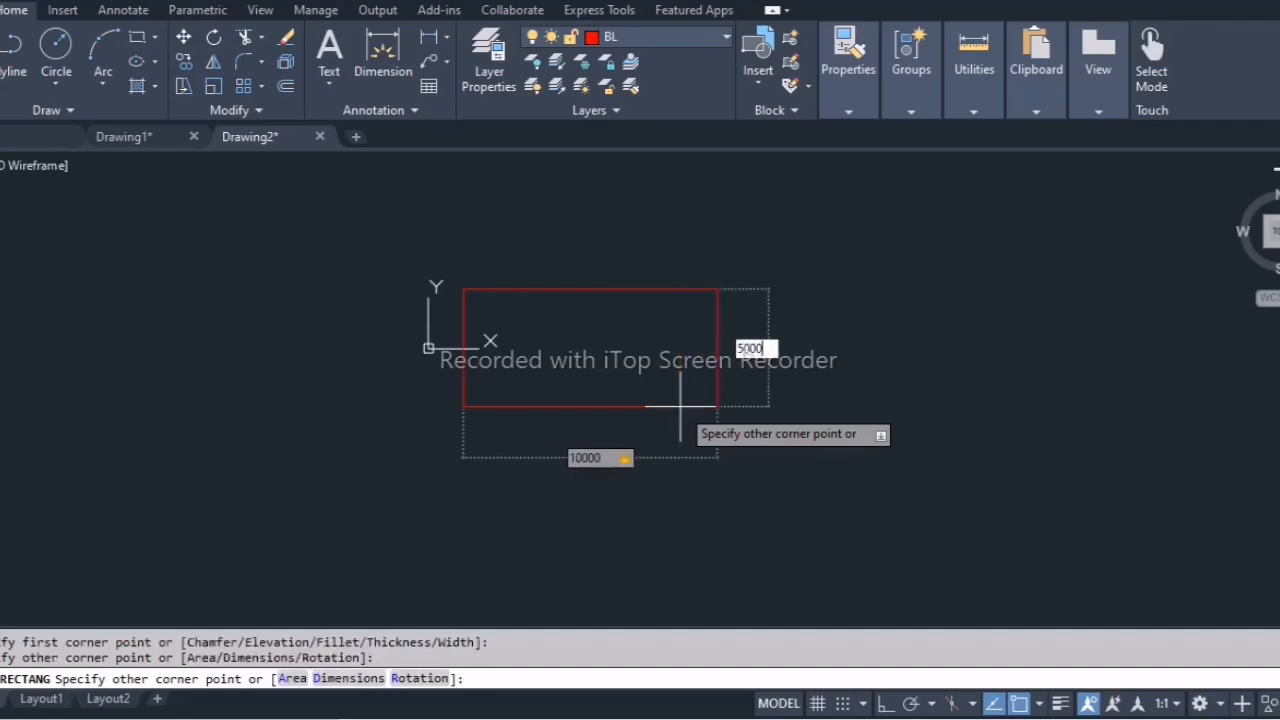
pyautogui.press('Return')
pyautogui.scroll(4, 606, 371)
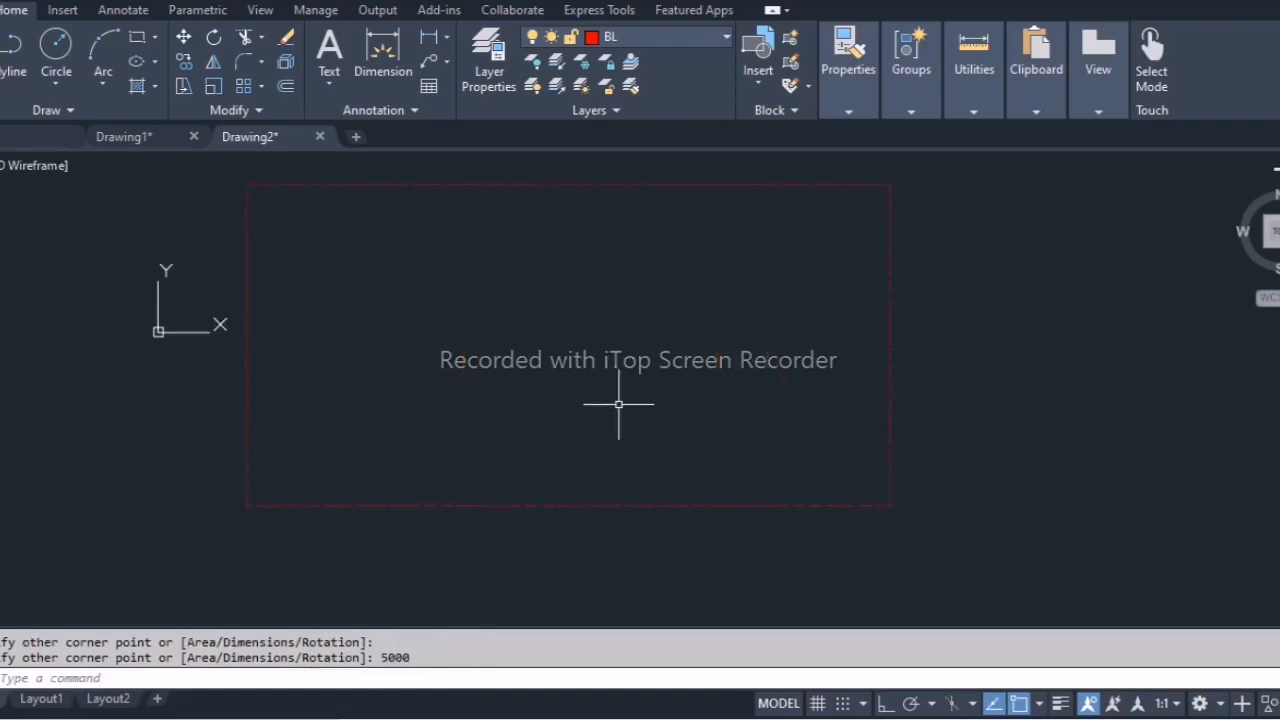
# Set the linetype scale of the red boundary rectangle to 10.
pyautogui.moveTo(620, 400); pyautogui.dragTo(544, 454, button='middle')
pyautogui.moveTo(563, 406); pyautogui.dragTo(588, 399, button='middle')
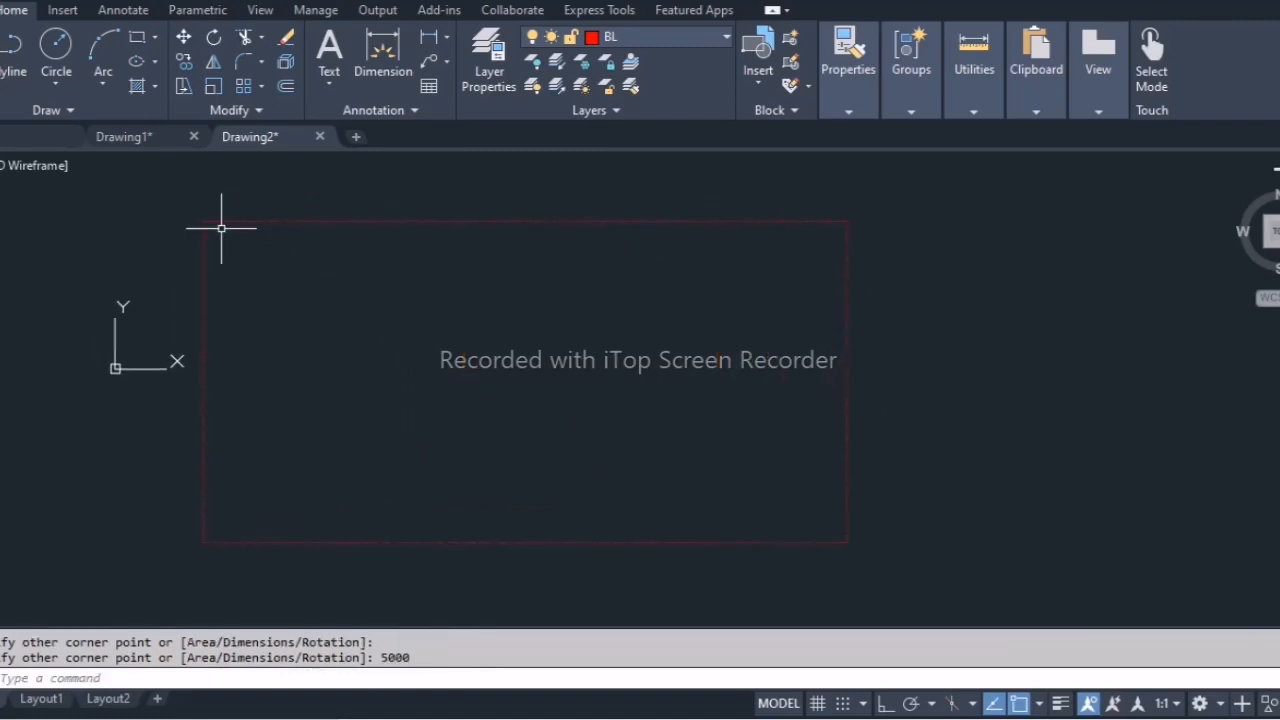
pyautogui.scroll(3, 213, 225)
pyautogui.scroll(-2, 400, 400)
pyautogui.moveTo(409, 406); pyautogui.dragTo(396, 338, button='middle')
pyautogui.click(883, 570)
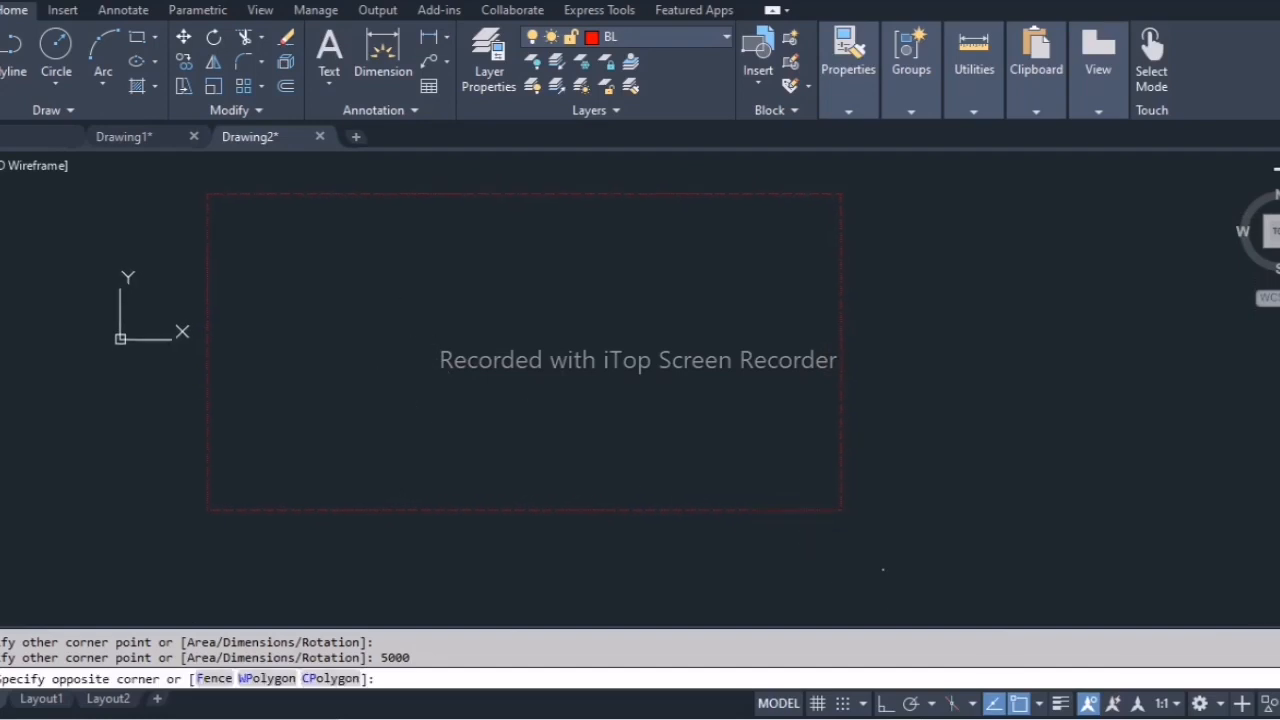
pyautogui.click(134, 180)
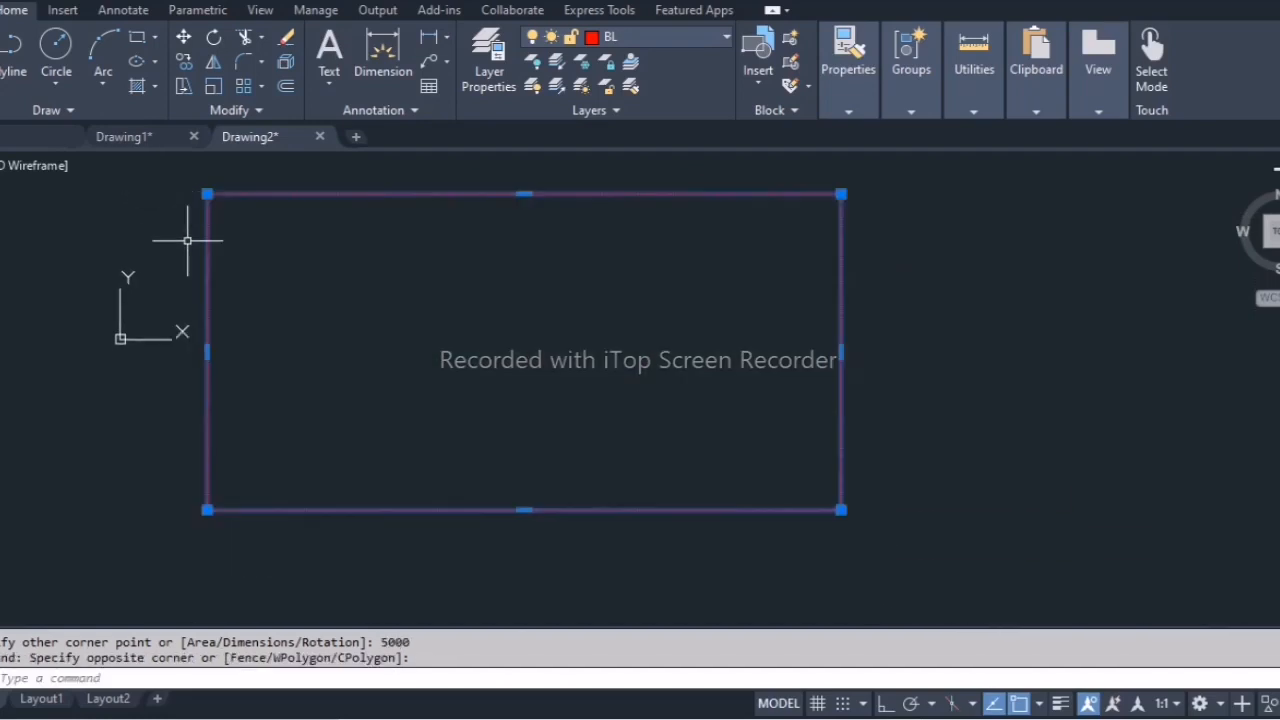
pyautogui.hotkey('ctrl', '1')
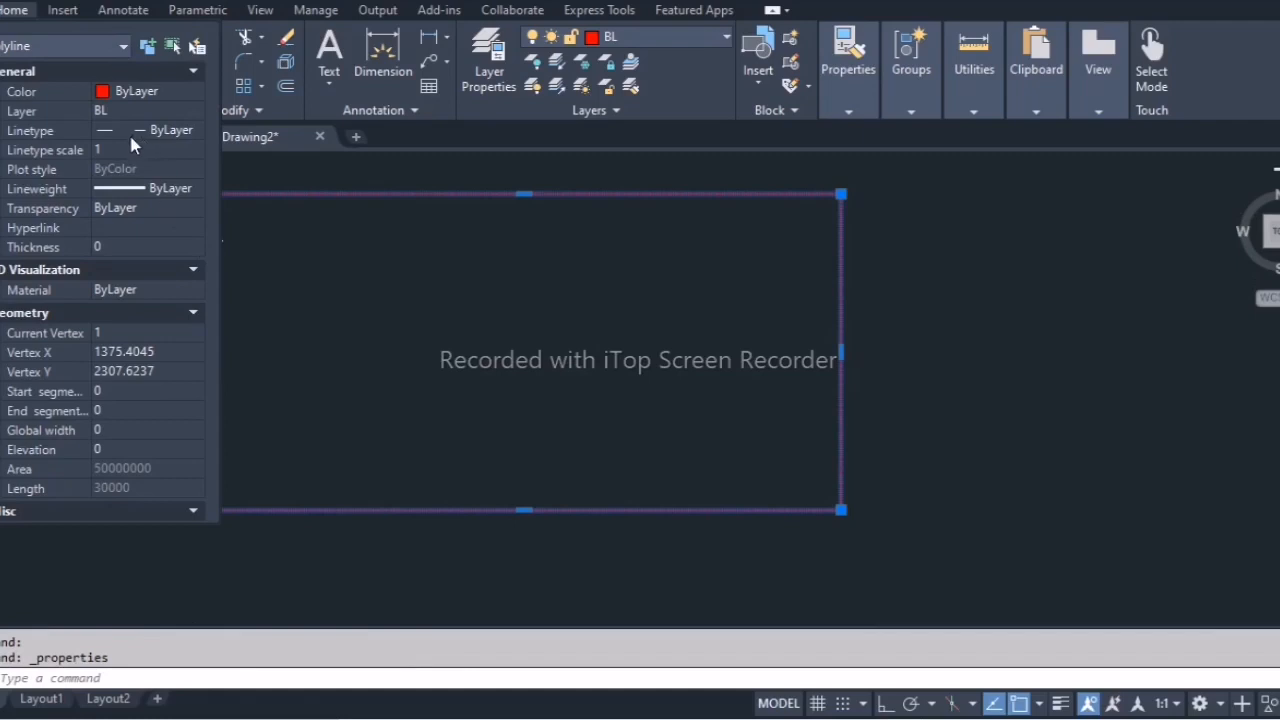
pyautogui.click(127, 150)
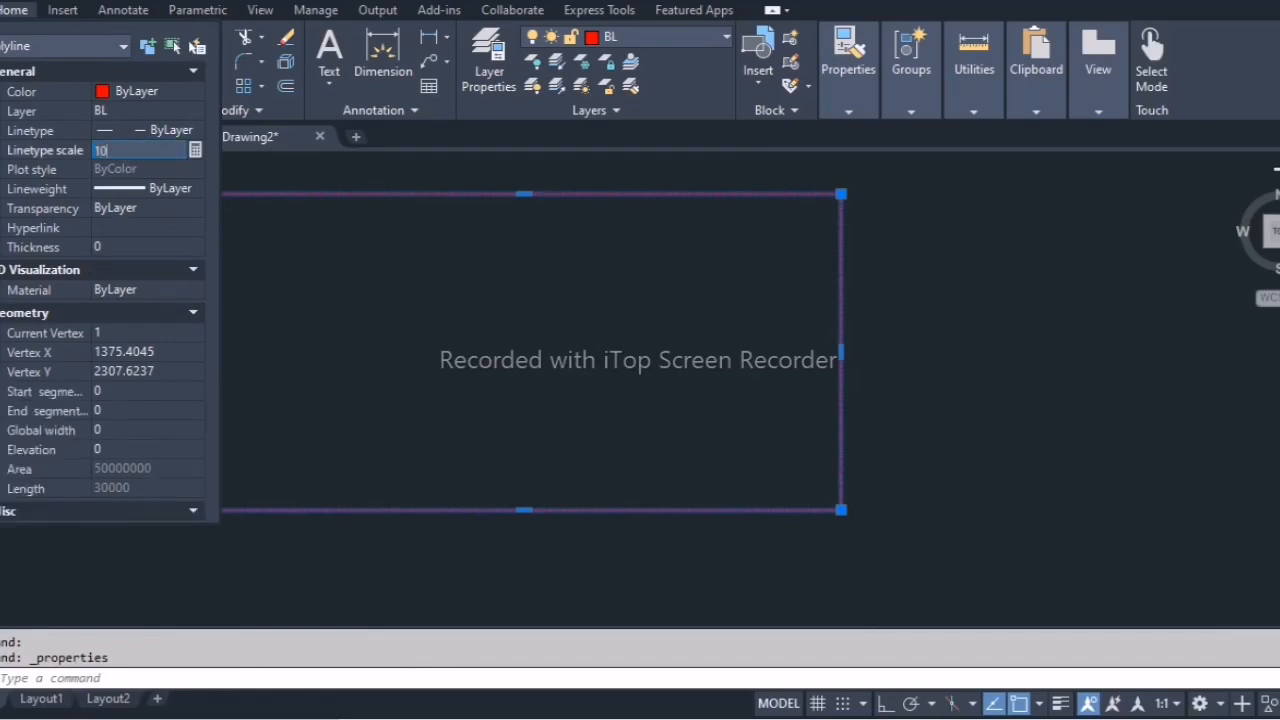
pyautogui.write('10')
pyautogui.press('Return')
# Set the boundary rectangle's linetype scale to 20, deselect it and close its properties.
pyautogui.click(116, 150)
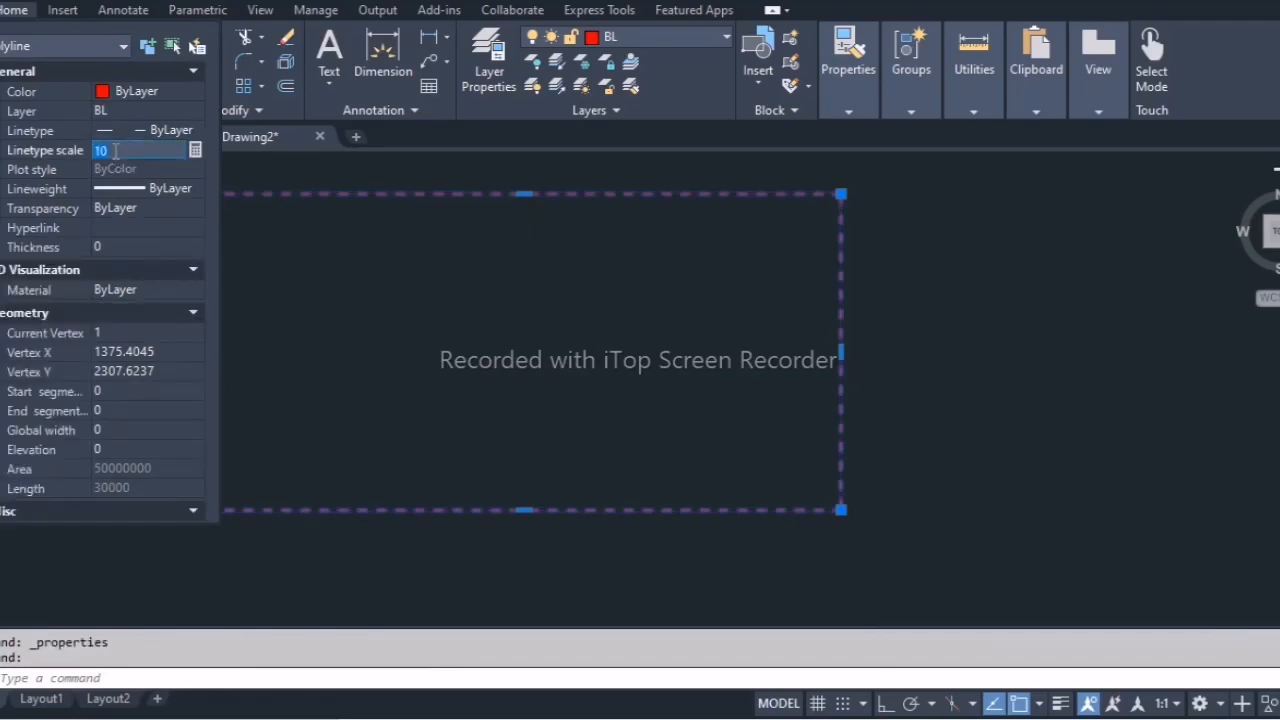
pyautogui.write('20')
pyautogui.press('Return')
pyautogui.moveTo(551, 309); pyautogui.dragTo(696, 310, button='middle')
pyautogui.press('Escape')
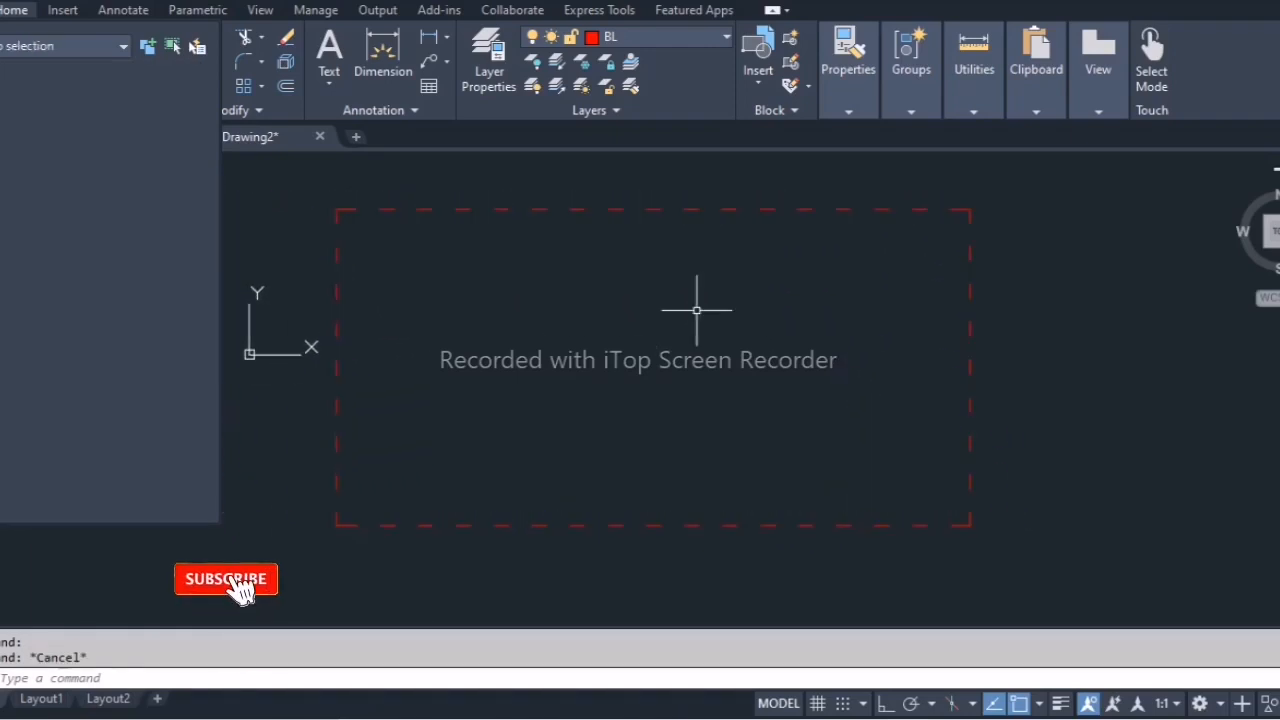
pyautogui.press('Escape')
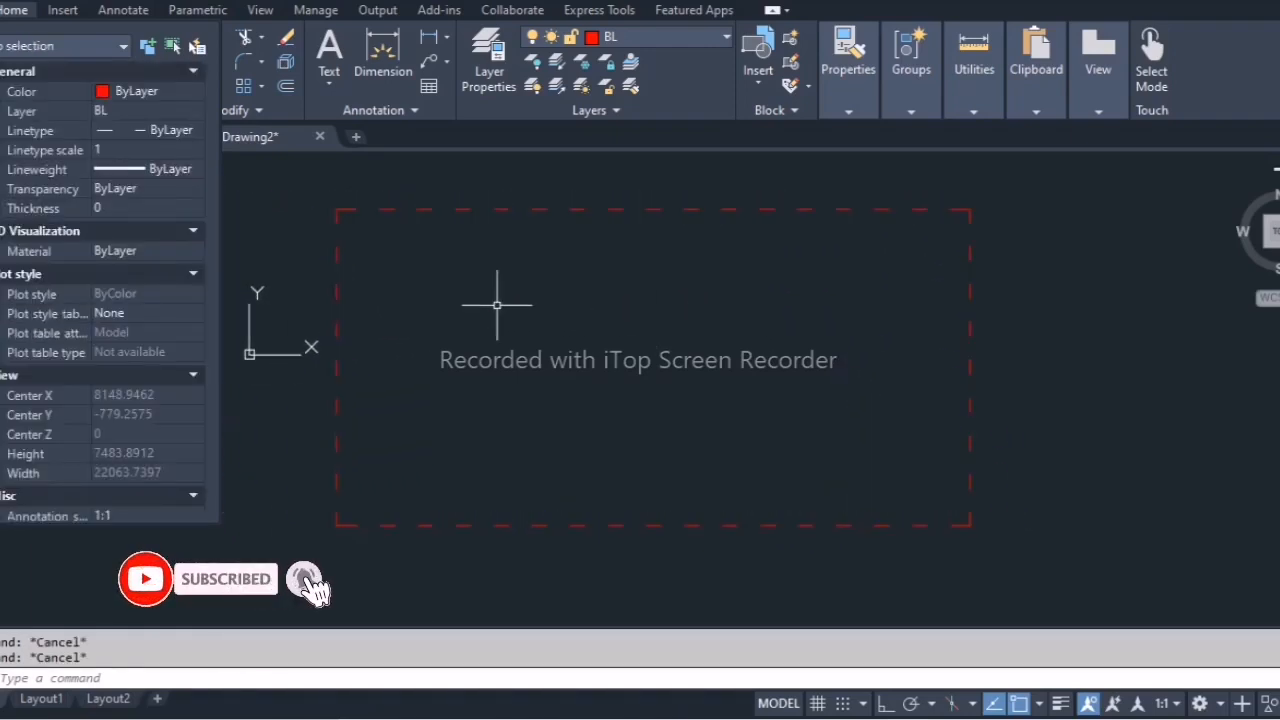
pyautogui.hotkey('ctrl', '1')
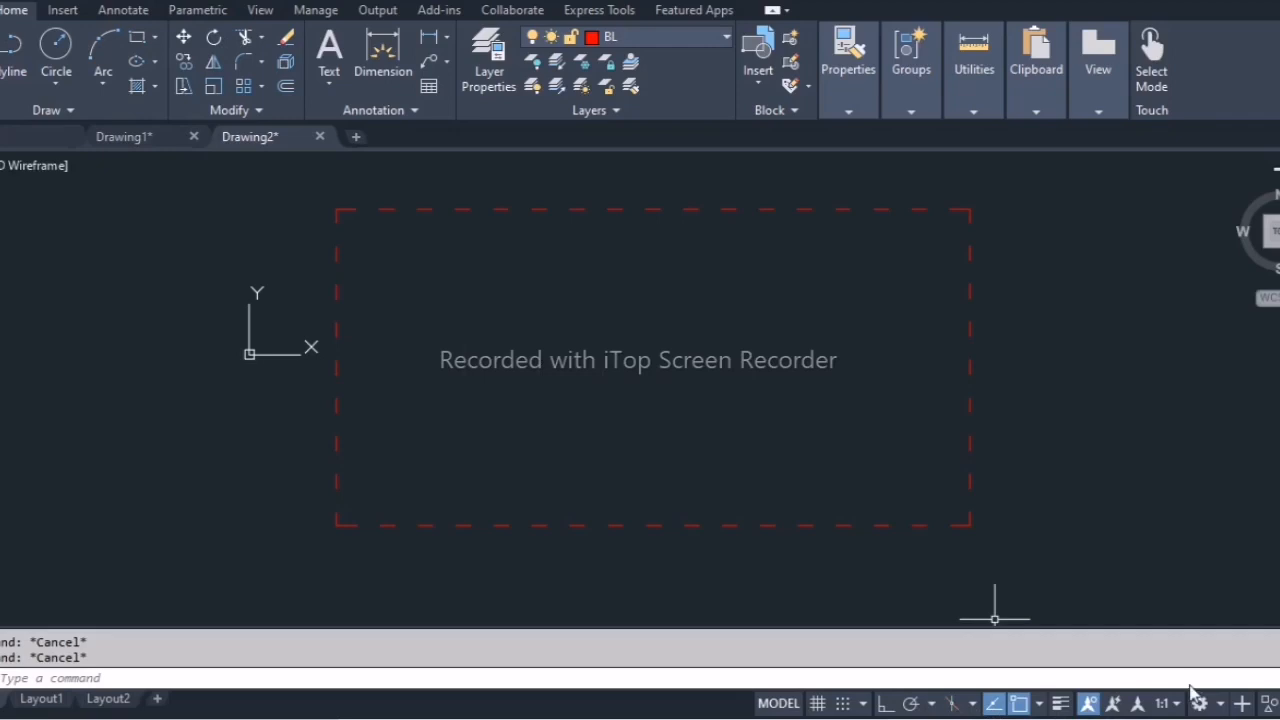
# Draw a rectangle on layer WALL just inside the dashed boundary as the outer wall outline.
pyautogui.moveTo(700, 380); pyautogui.dragTo(671, 390, button='middle')
pyautogui.write('REC')
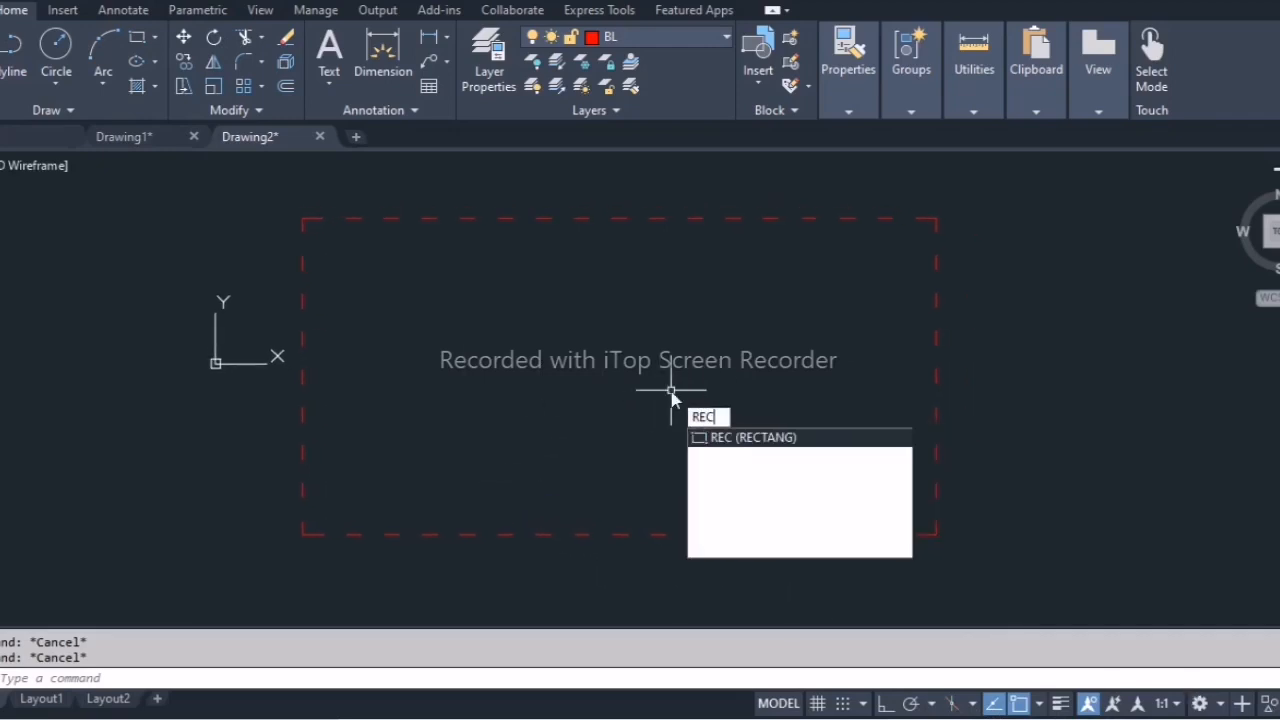
pyautogui.press('Return')
pyautogui.click(659, 36)
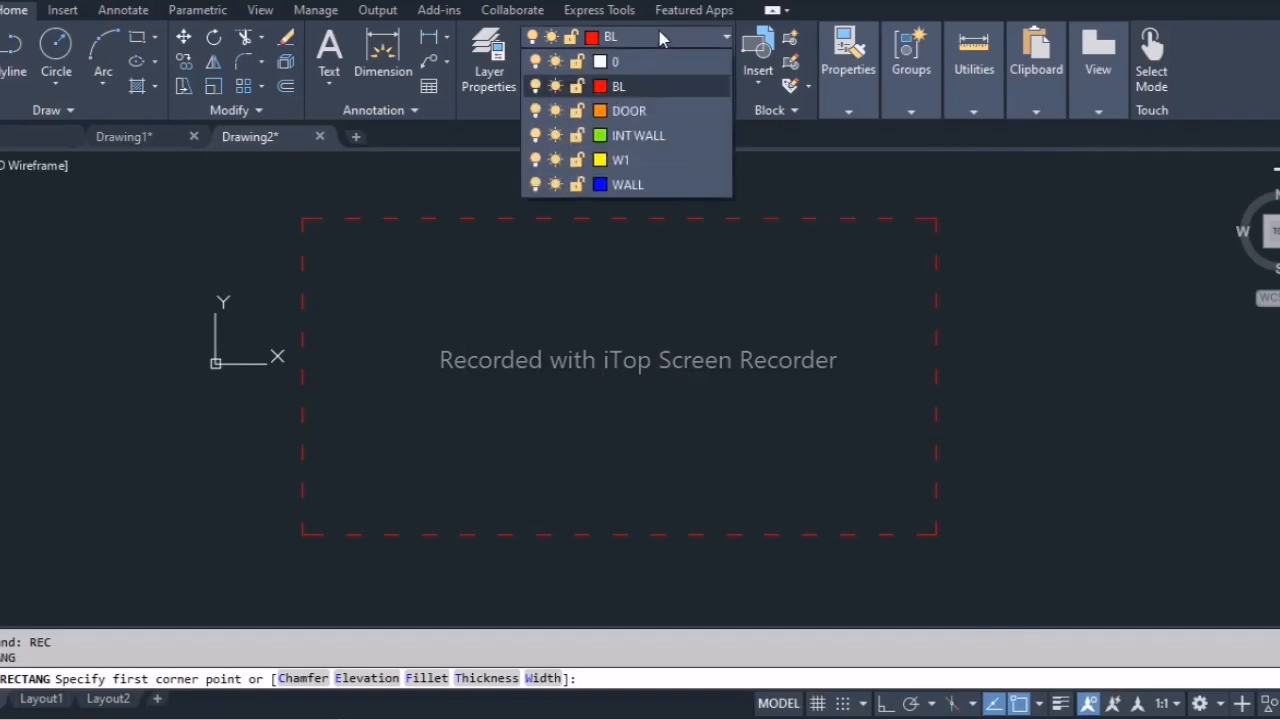
pyautogui.click(655, 185)
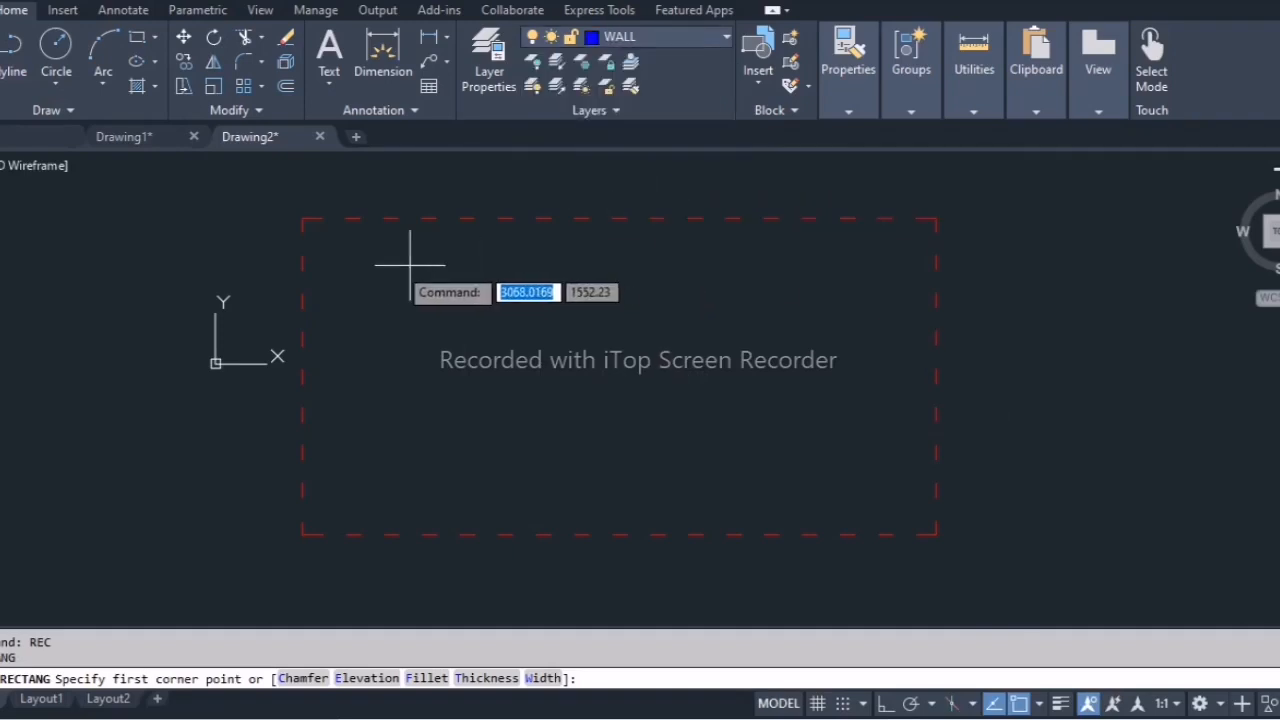
pyautogui.click(327, 245)
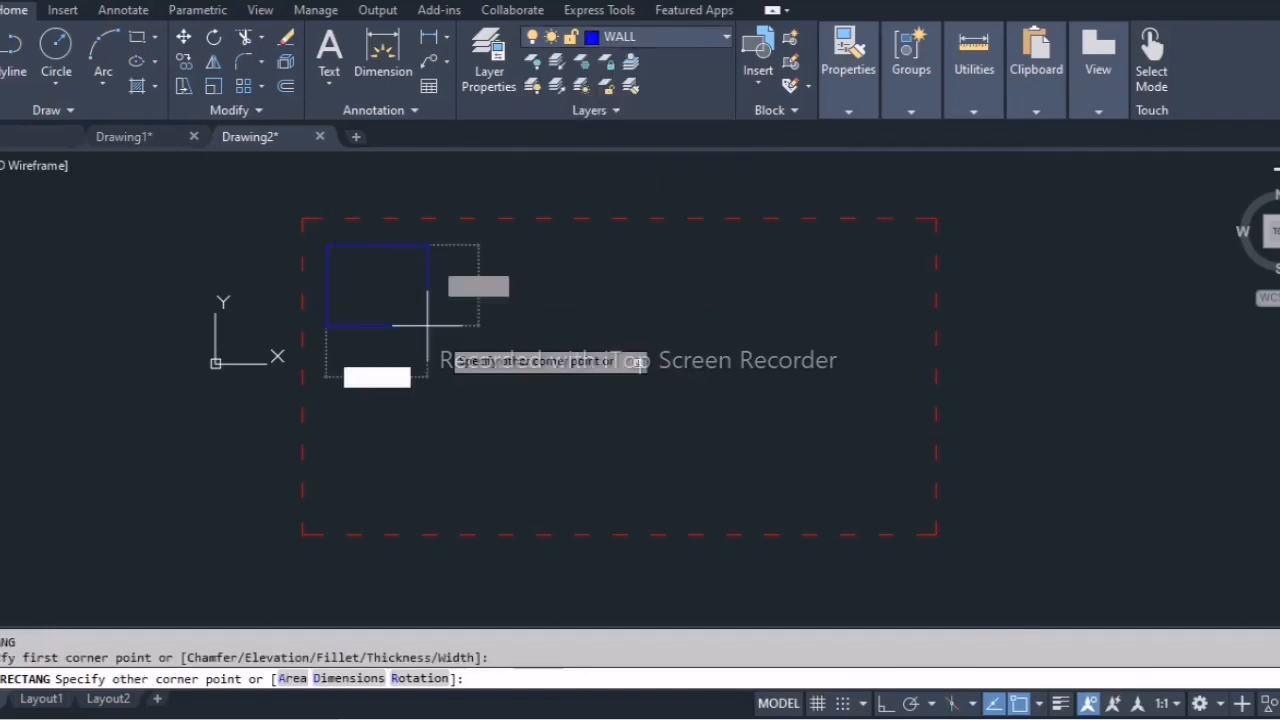
pyautogui.click(894, 511)
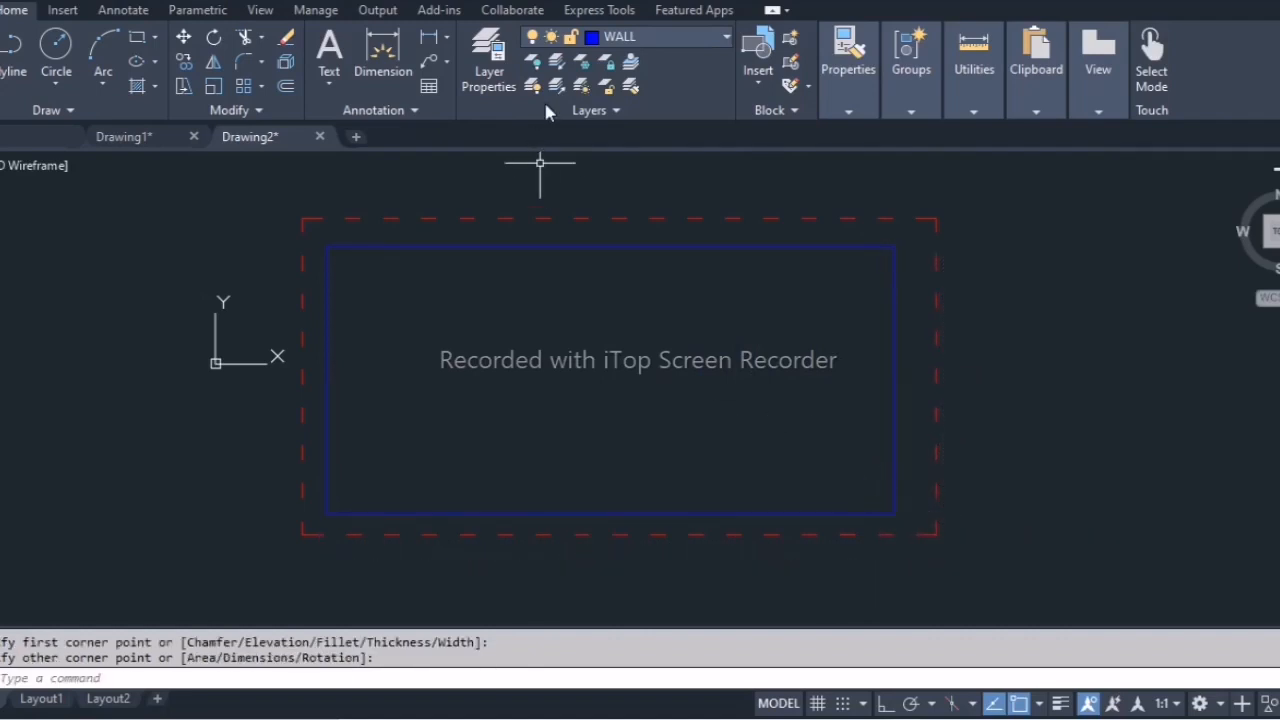
# Try to draw a second rectangle inside the wall outline, ending at the outline's lower-right corner, and undo it.
pyautogui.click(137, 44)
pyautogui.scroll(4, 322, 218)
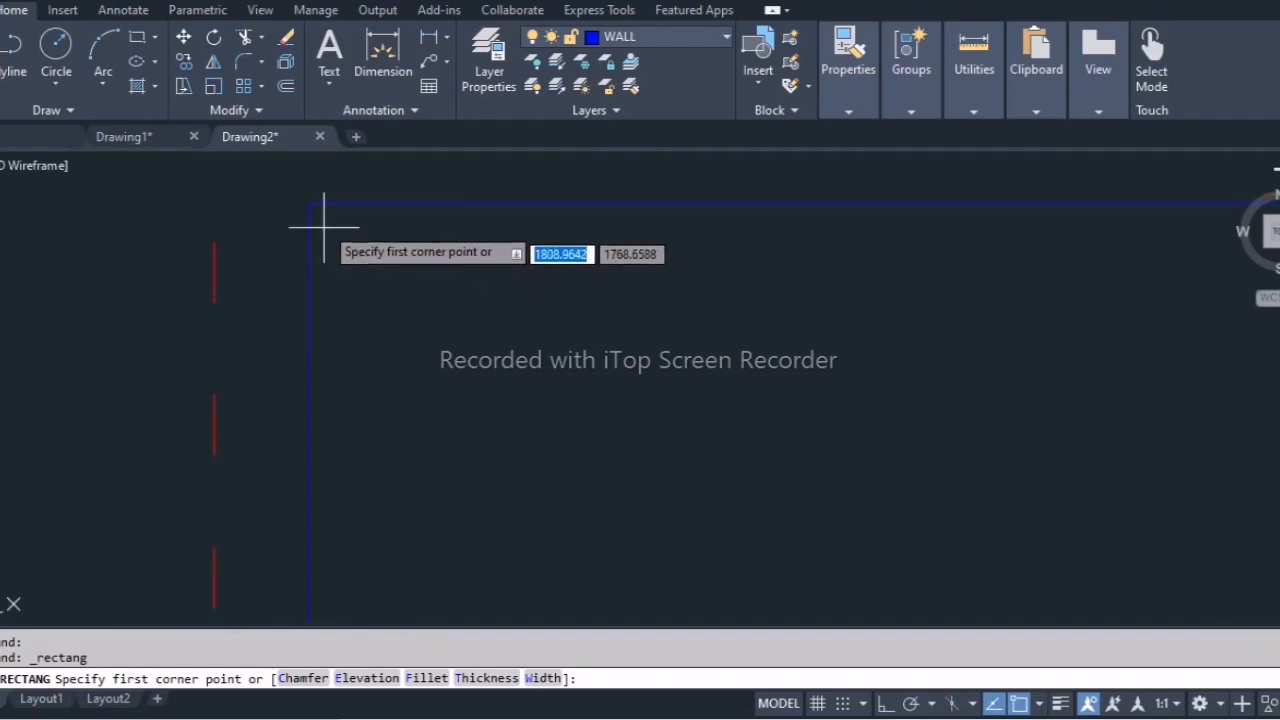
pyautogui.click(322, 221)
pyautogui.scroll(-3, 322, 221)
pyautogui.moveTo(749, 446); pyautogui.dragTo(554, 330, button='middle')
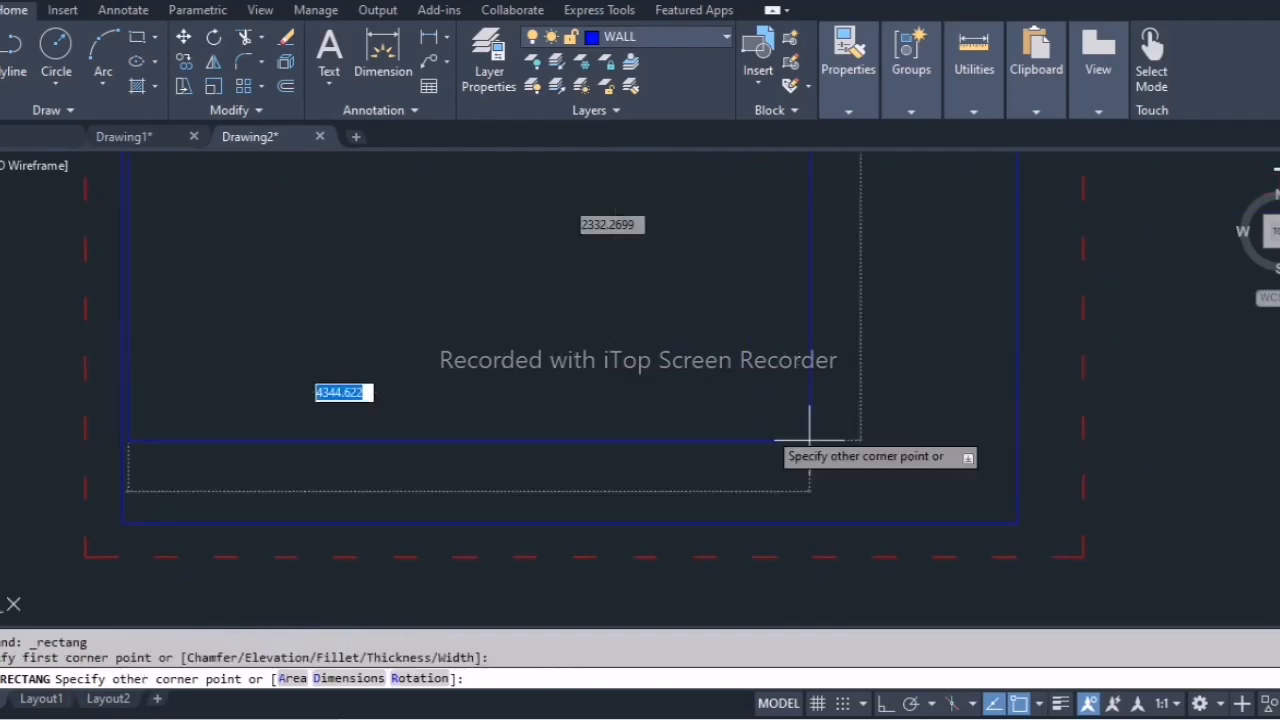
pyautogui.click(1018, 522)
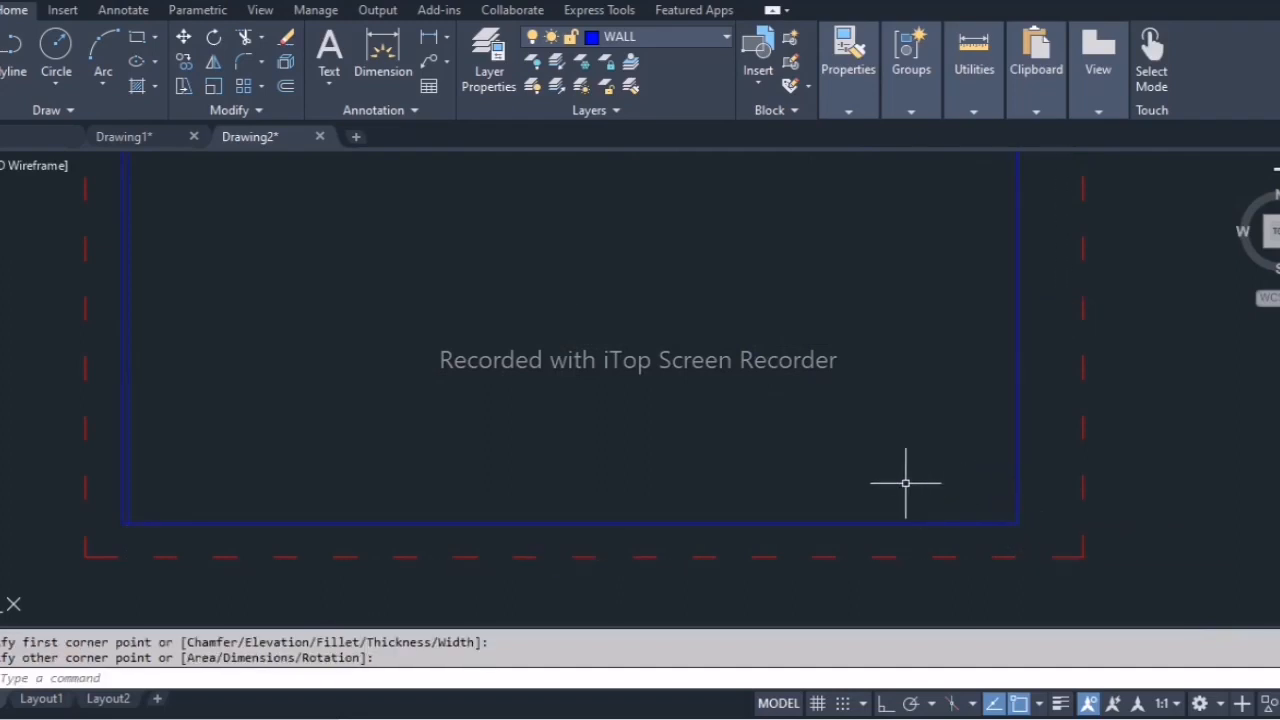
pyautogui.hotkey('ctrl', 'z')
pyautogui.scroll(-2, 857, 466)
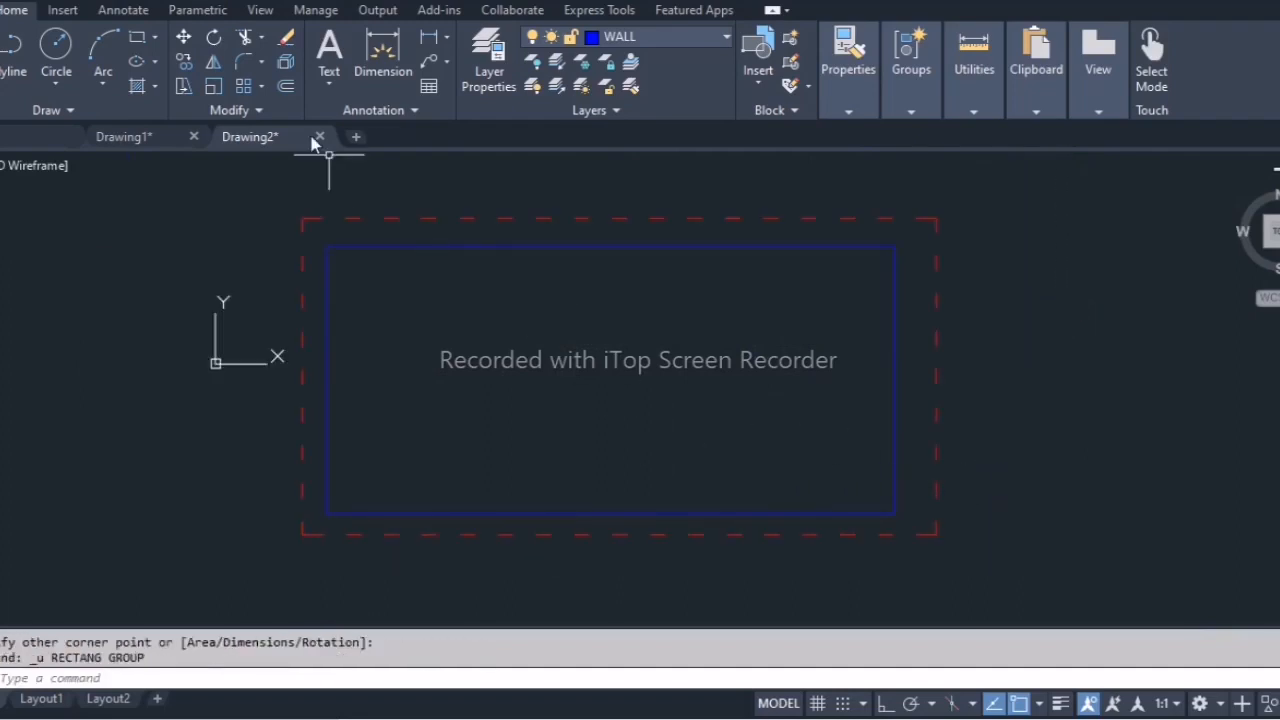
# Draw the inner wall rectangle, about 8770 by 4120, just inside the outer wall outline on layer WALL.
pyautogui.click(138, 38)
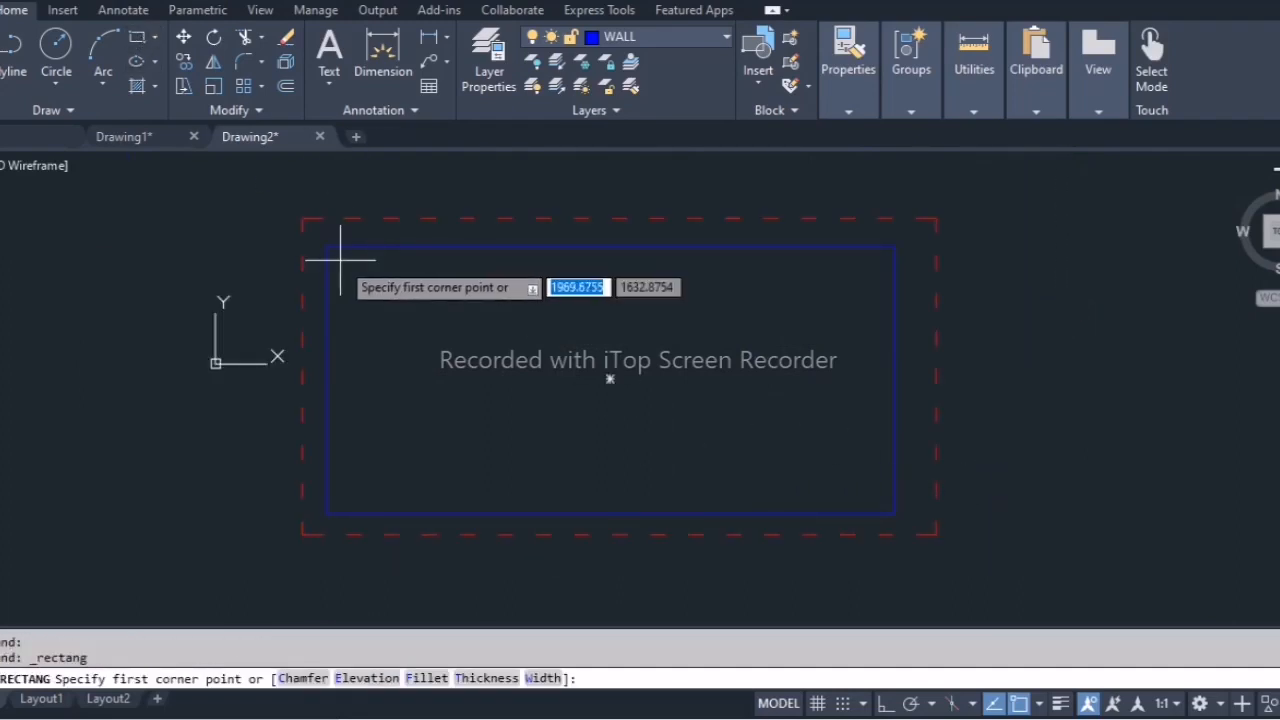
pyautogui.scroll(3, 315, 240)
pyautogui.click(286, 211)
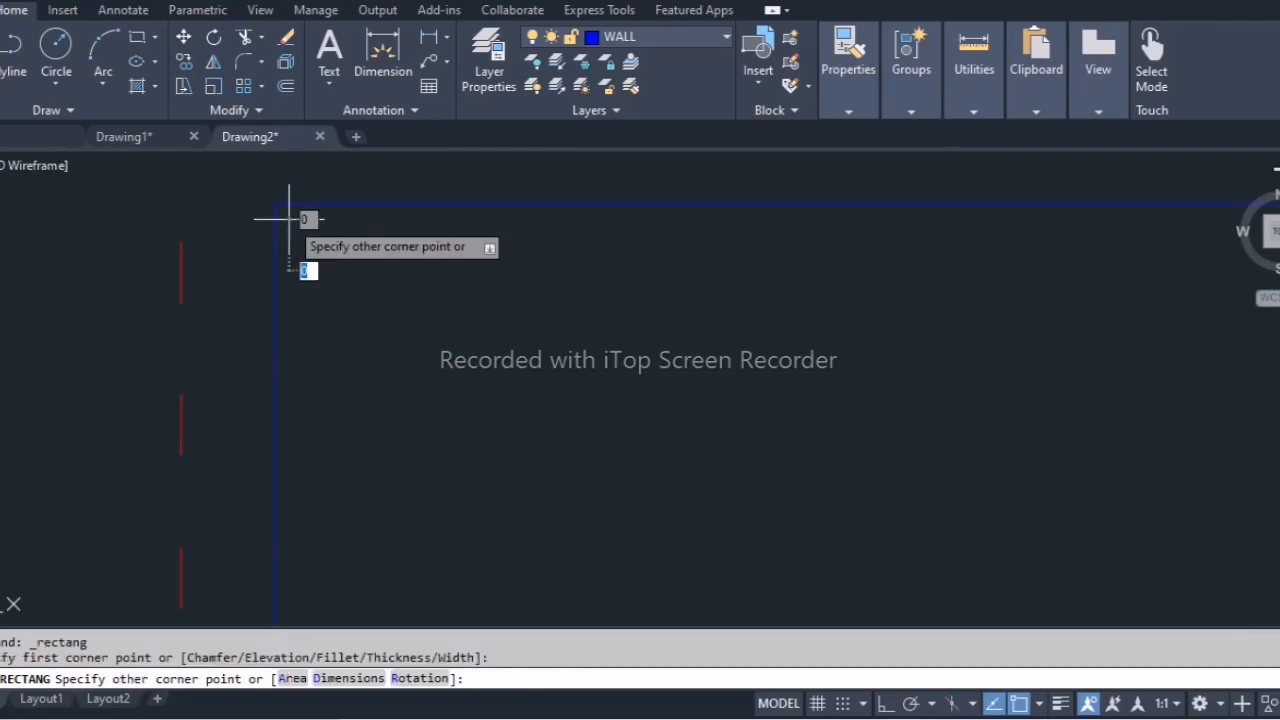
pyautogui.scroll(-3, 290, 216)
pyautogui.moveTo(751, 471); pyautogui.dragTo(578, 311, button='middle')
pyautogui.scroll(6, 991, 465)
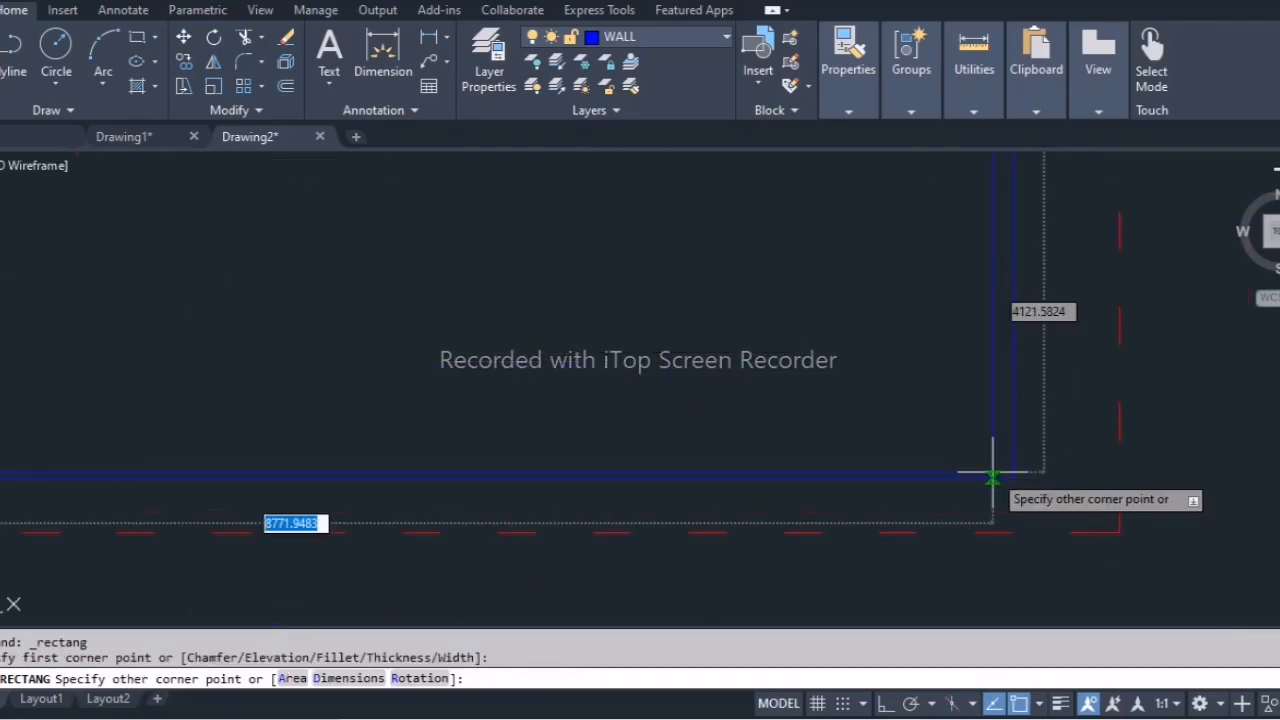
pyautogui.click(1004, 460)
pyautogui.scroll(-6, 771, 386)
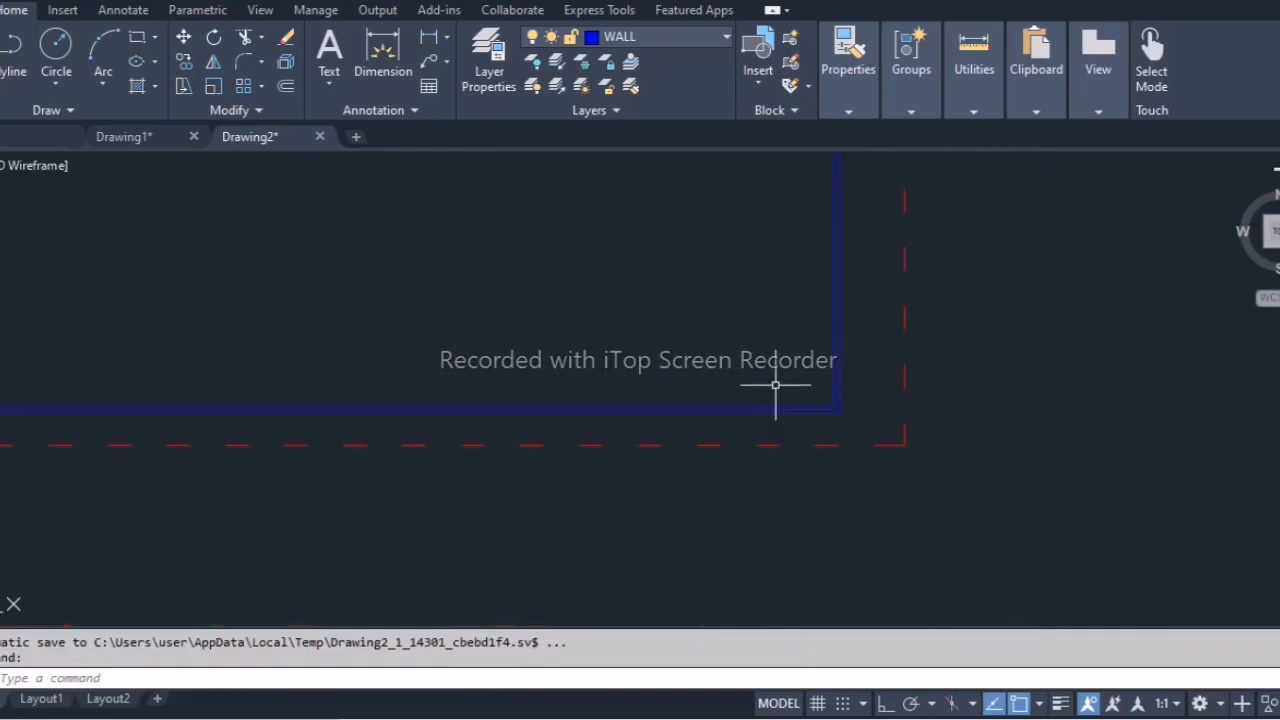
pyautogui.scroll(4, 700, 363)
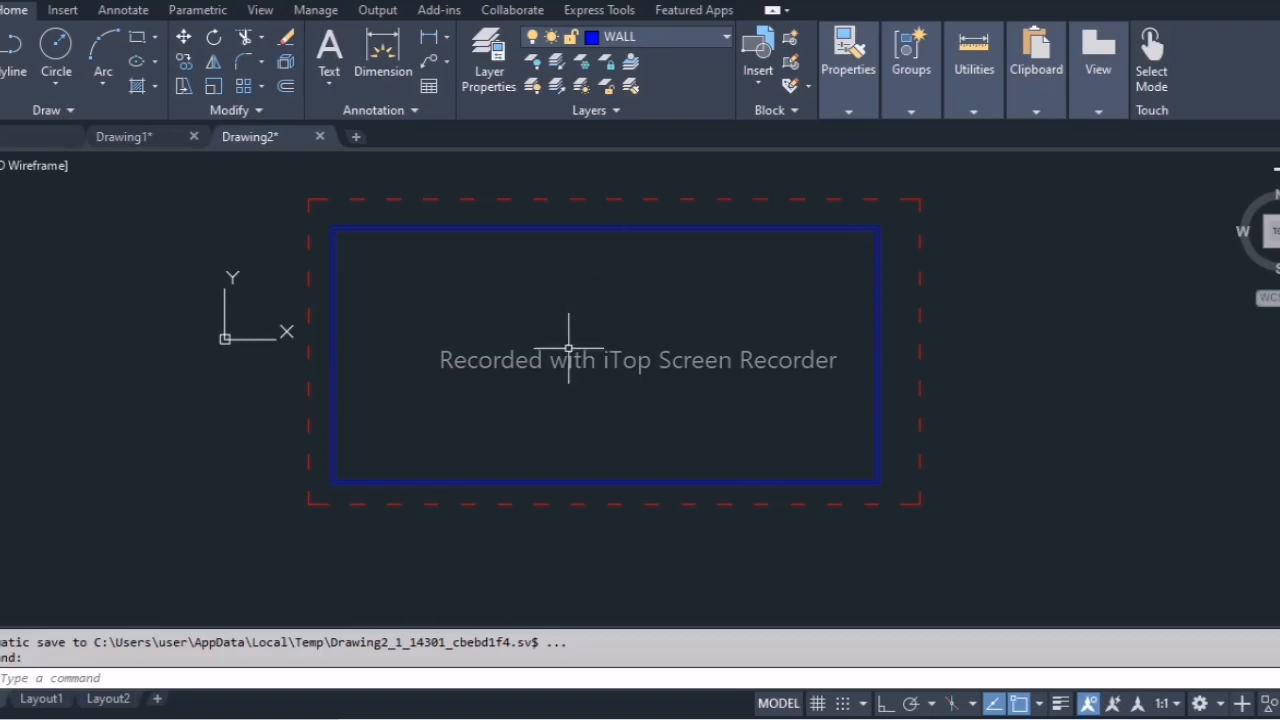
# Turn layer BL off and then back on.
pyautogui.moveTo(617, 340); pyautogui.dragTo(589, 346, button='middle')
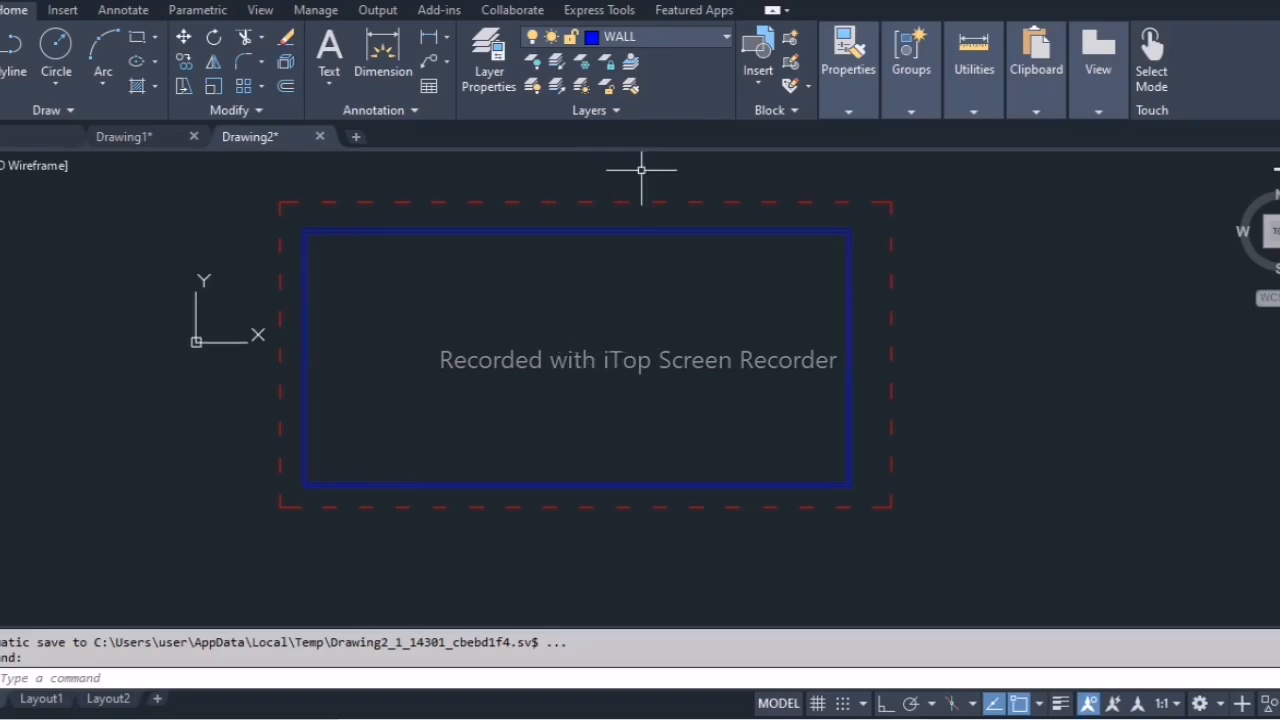
pyautogui.moveTo(810, 357)
pyautogui.mouseDown(button='middle')
pyautogui.moveTo(680, 363)
pyautogui.moveTo(719, 362)
pyautogui.mouseUp(button='middle')
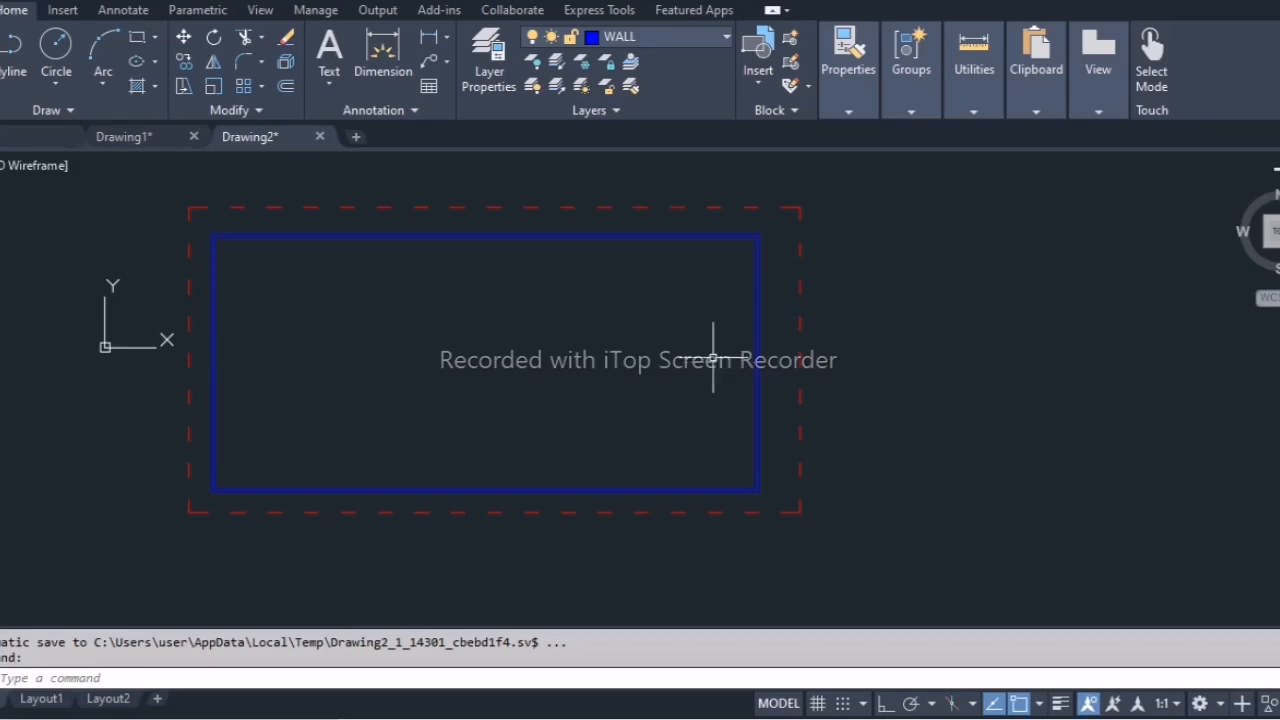
pyautogui.click(662, 36)
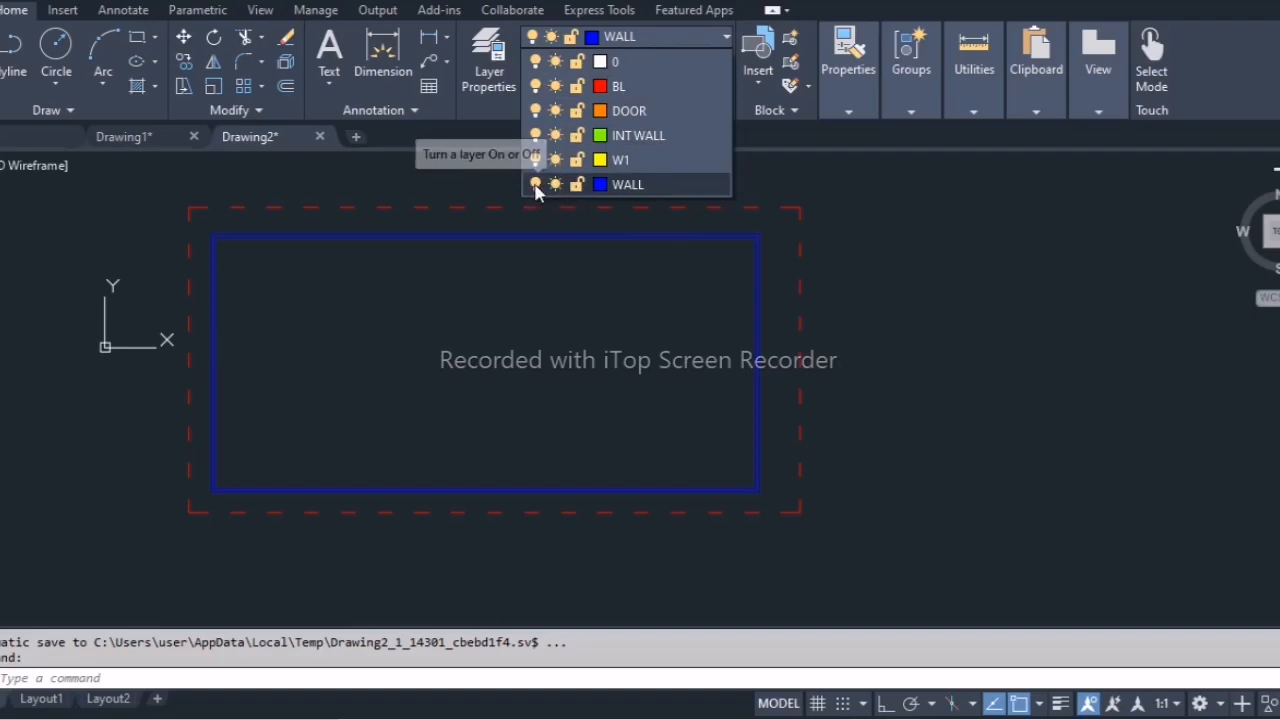
pyautogui.click(535, 87)
pyautogui.click(462, 435)
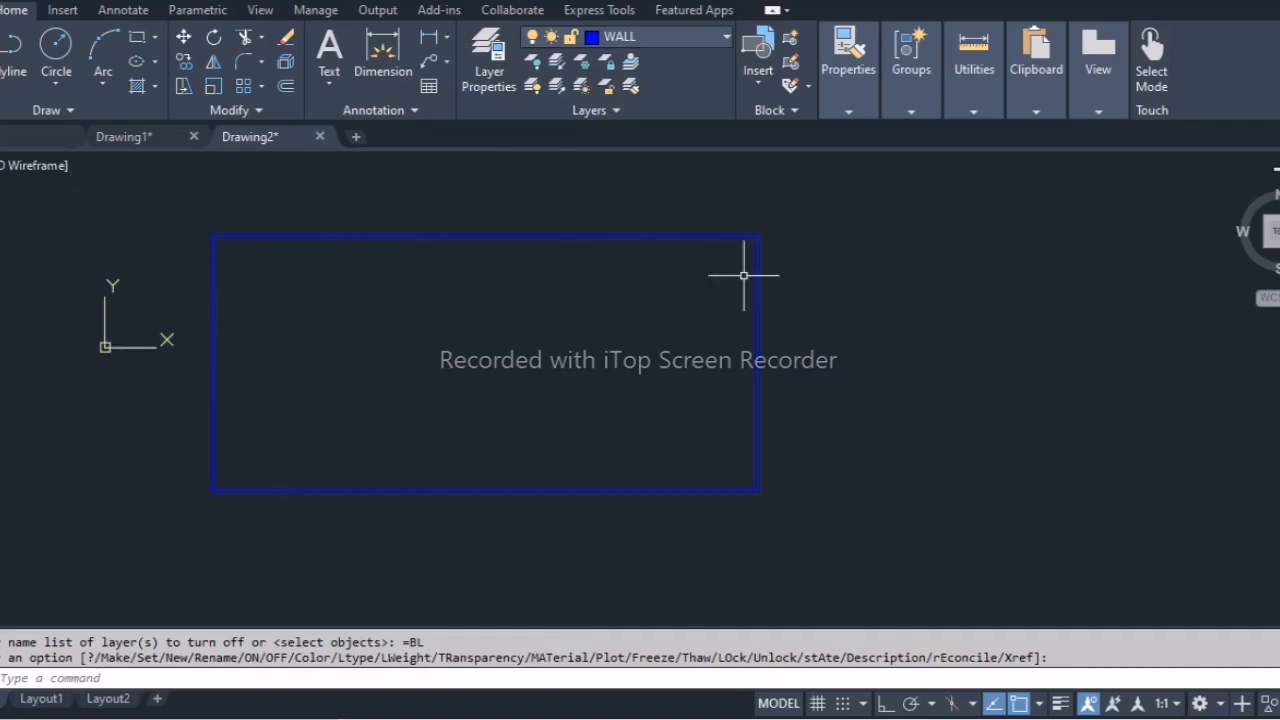
pyautogui.click(674, 40)
pyautogui.click(535, 86)
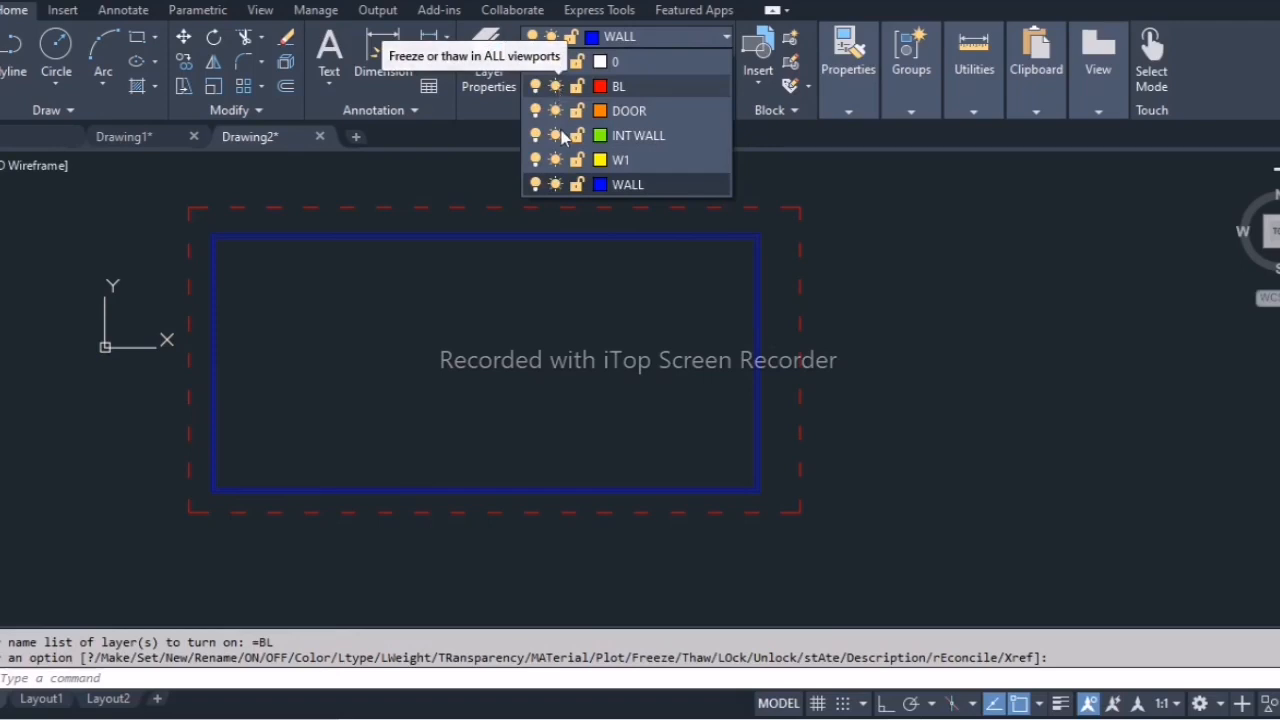
# Make layer 0 the current layer in place of WALL and freeze layer WALL.
pyautogui.click(557, 184)
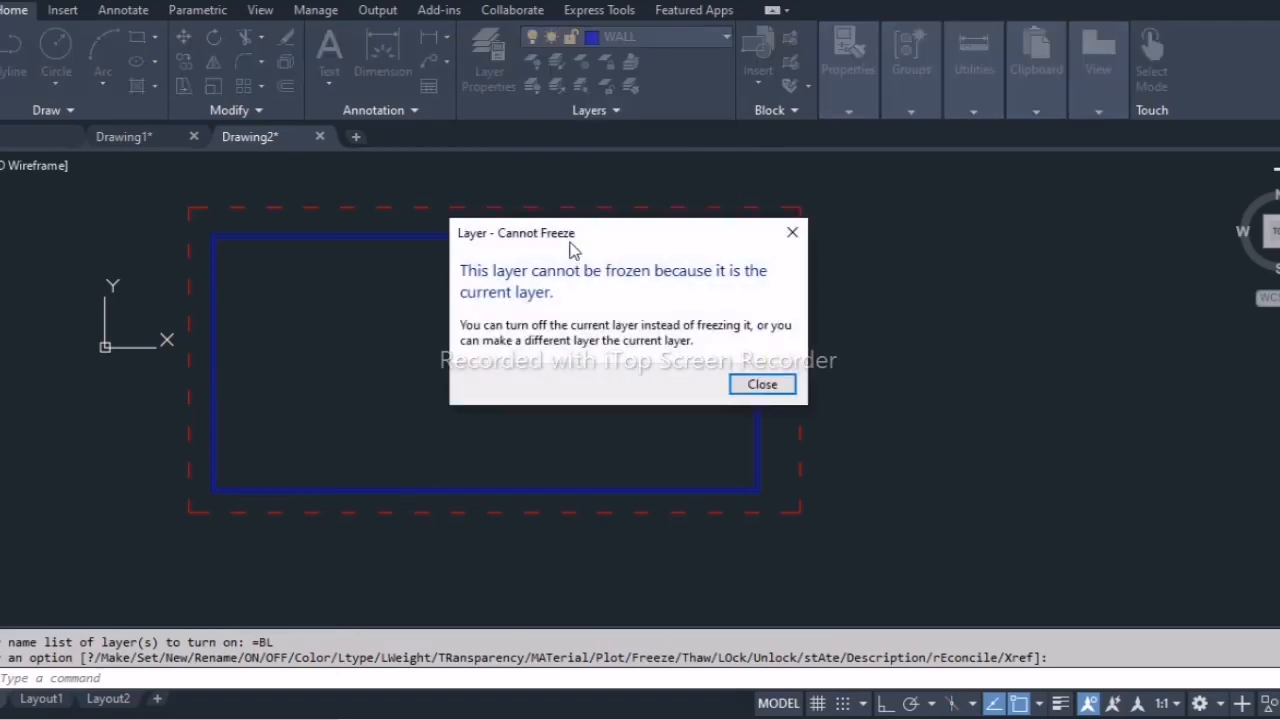
pyautogui.click(792, 234)
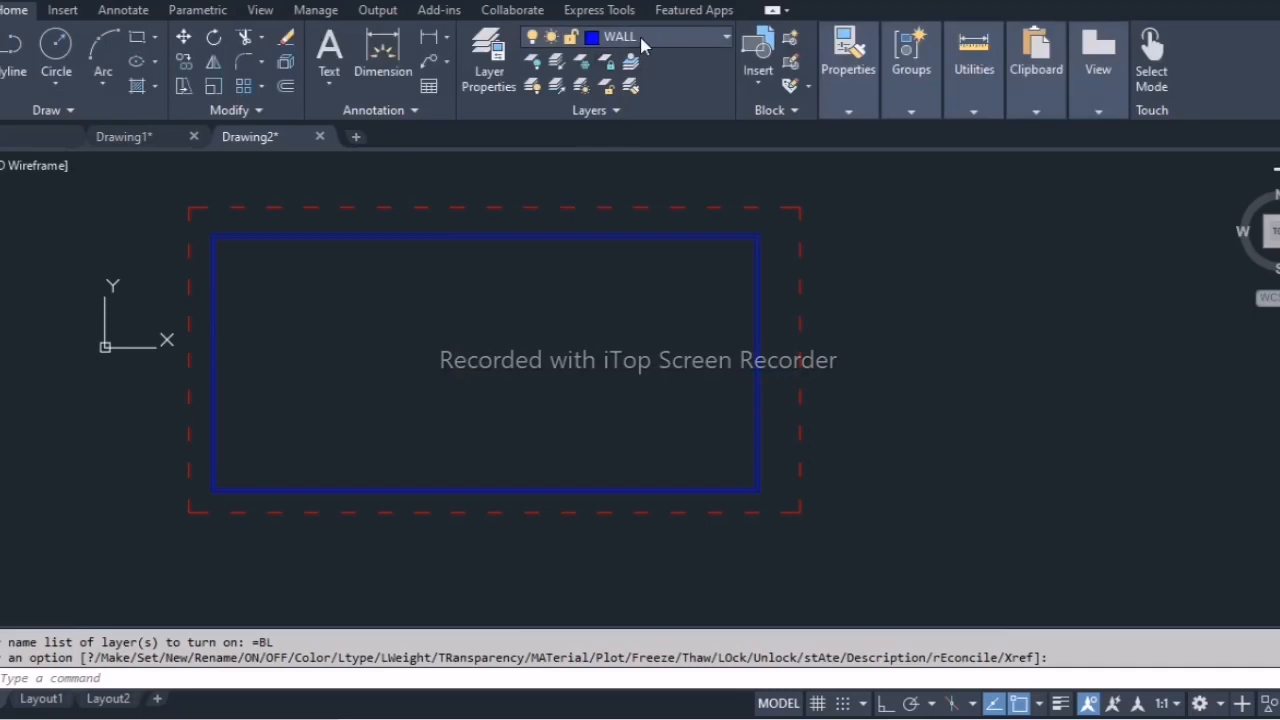
pyautogui.click(639, 33)
pyautogui.click(638, 56)
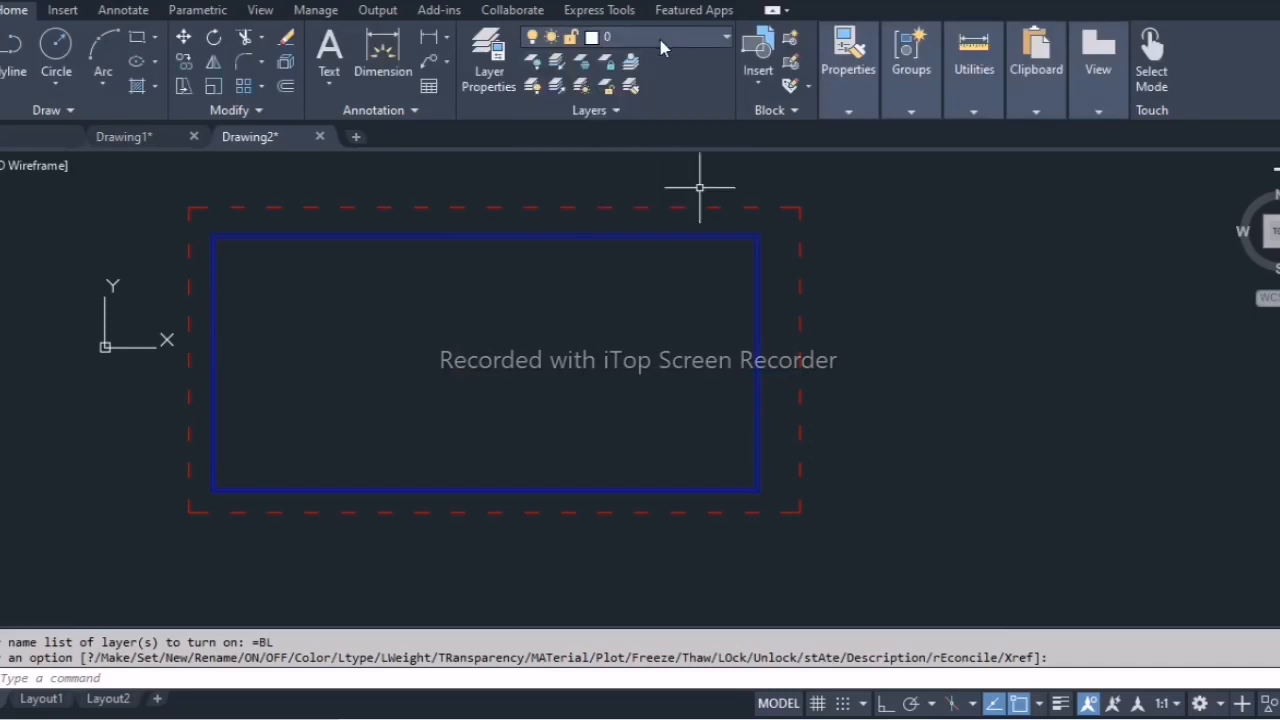
pyautogui.click(660, 38)
pyautogui.click(556, 185)
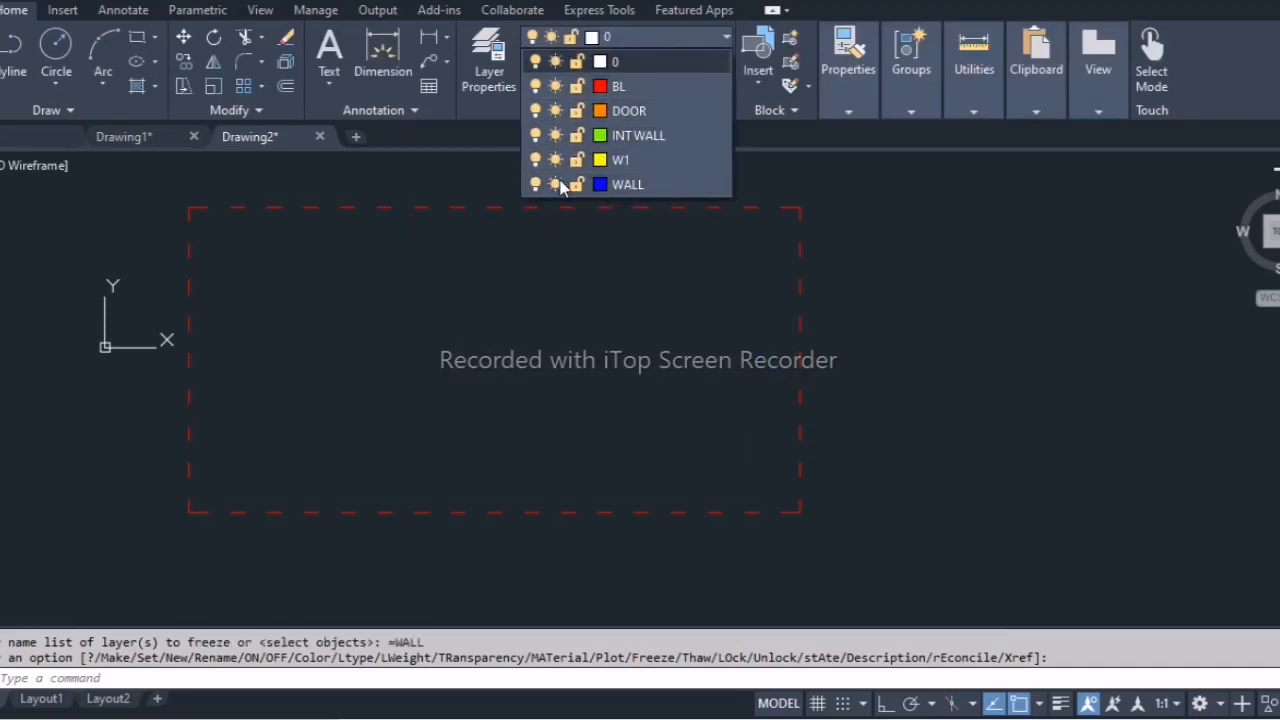
pyautogui.click(616, 336)
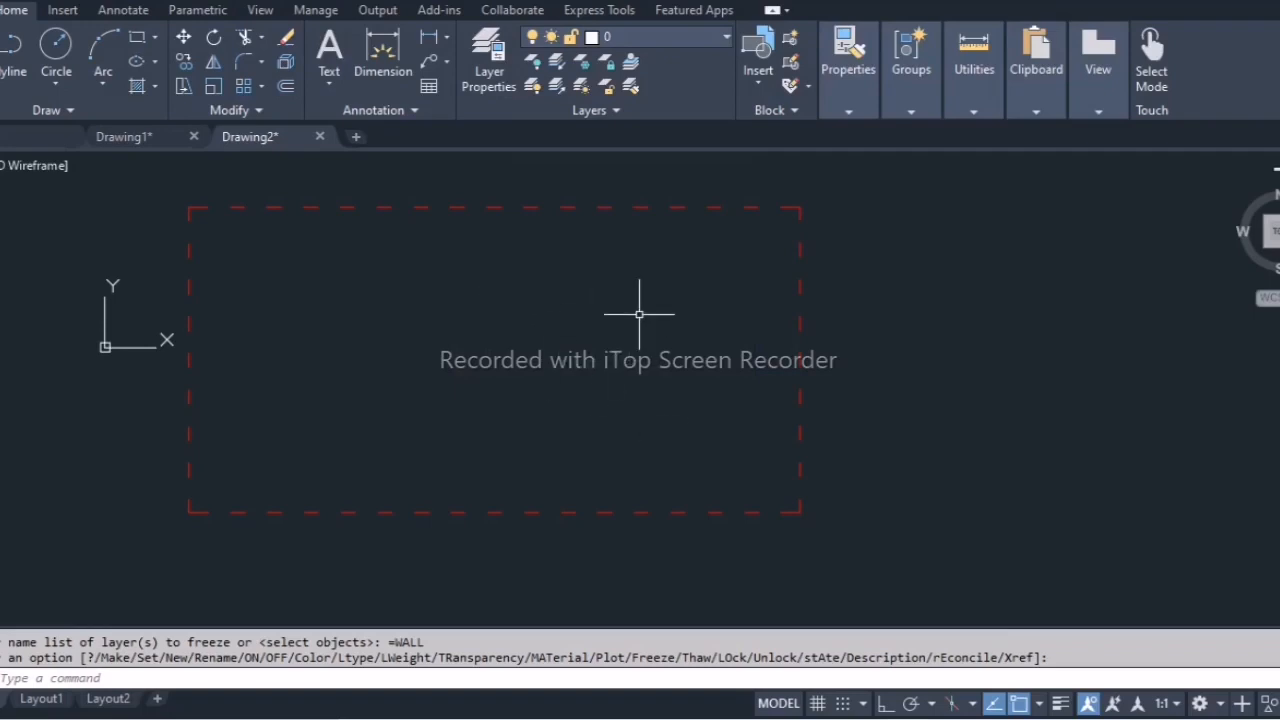
pyautogui.scroll(-4, 614, 338)
pyautogui.scroll(4, 618, 341)
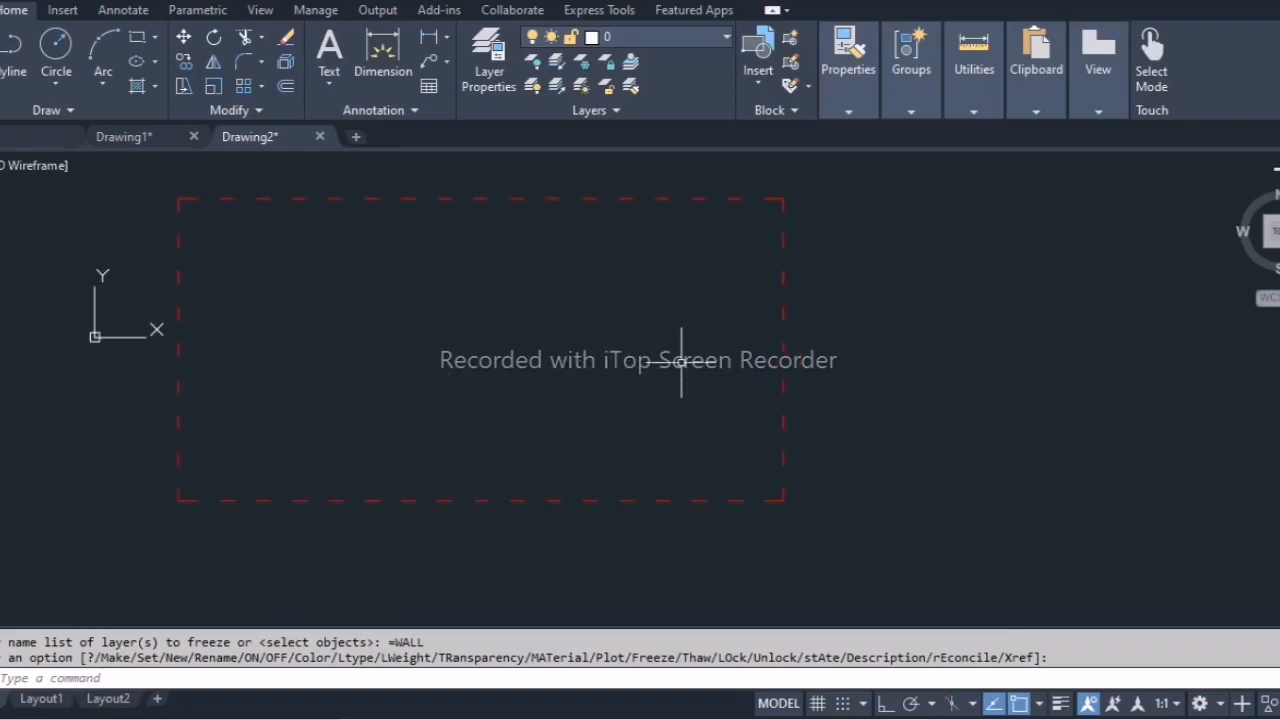
pyautogui.moveTo(680, 371); pyautogui.dragTo(640, 377, button='middle')
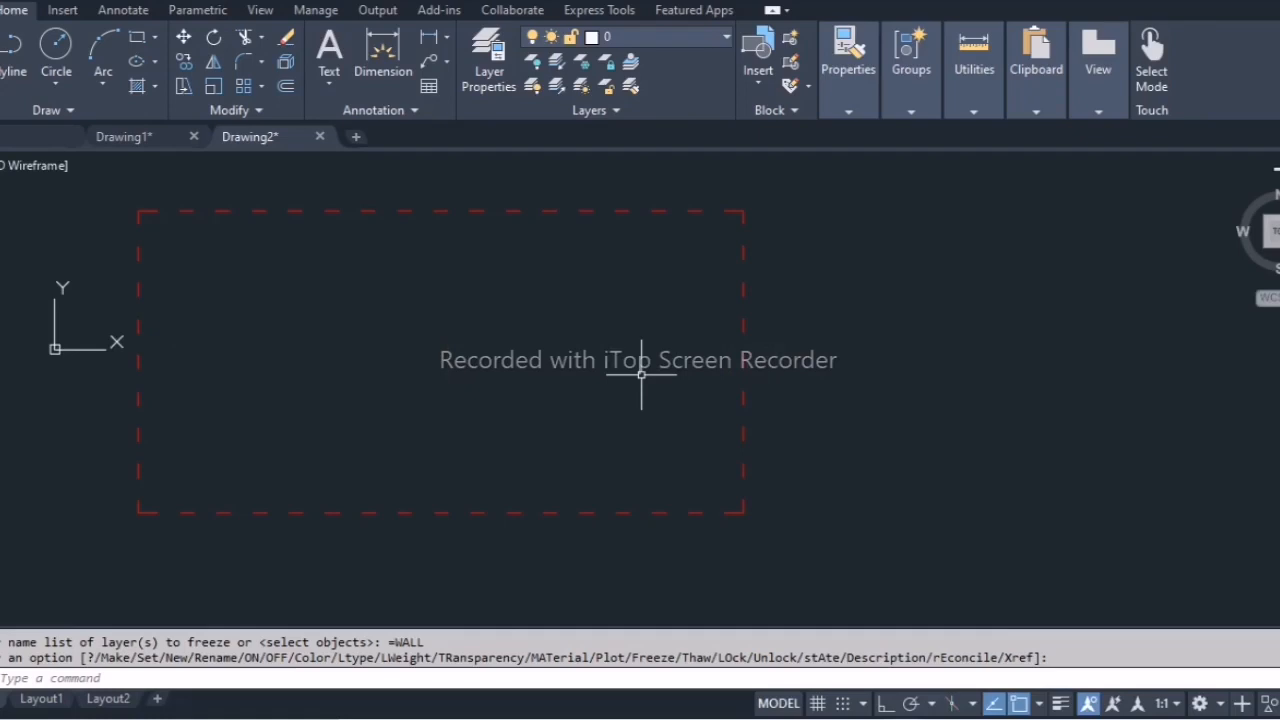
# Select everything visible and move the dashed boundary about 18800 horizontally to the right from its lower-left corner with Ortho on.
pyautogui.scroll(-4, 815, 540)
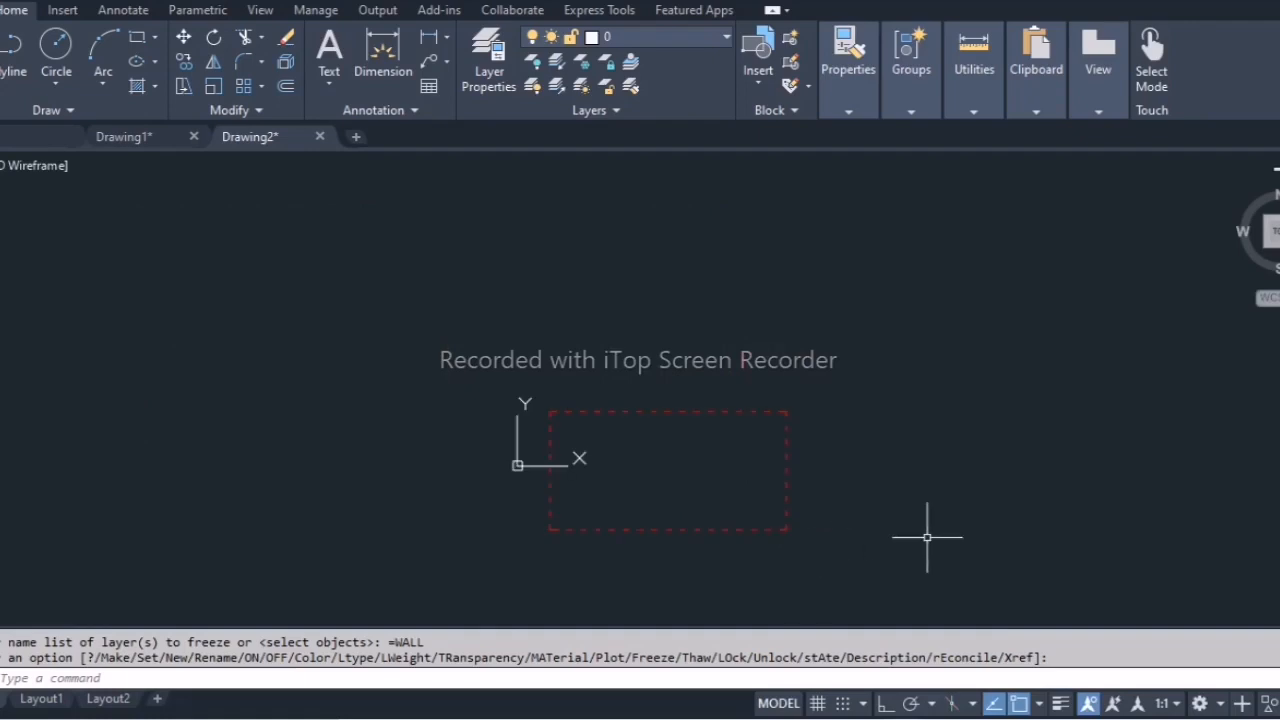
pyautogui.moveTo(926, 536); pyautogui.dragTo(844, 480, button='middle')
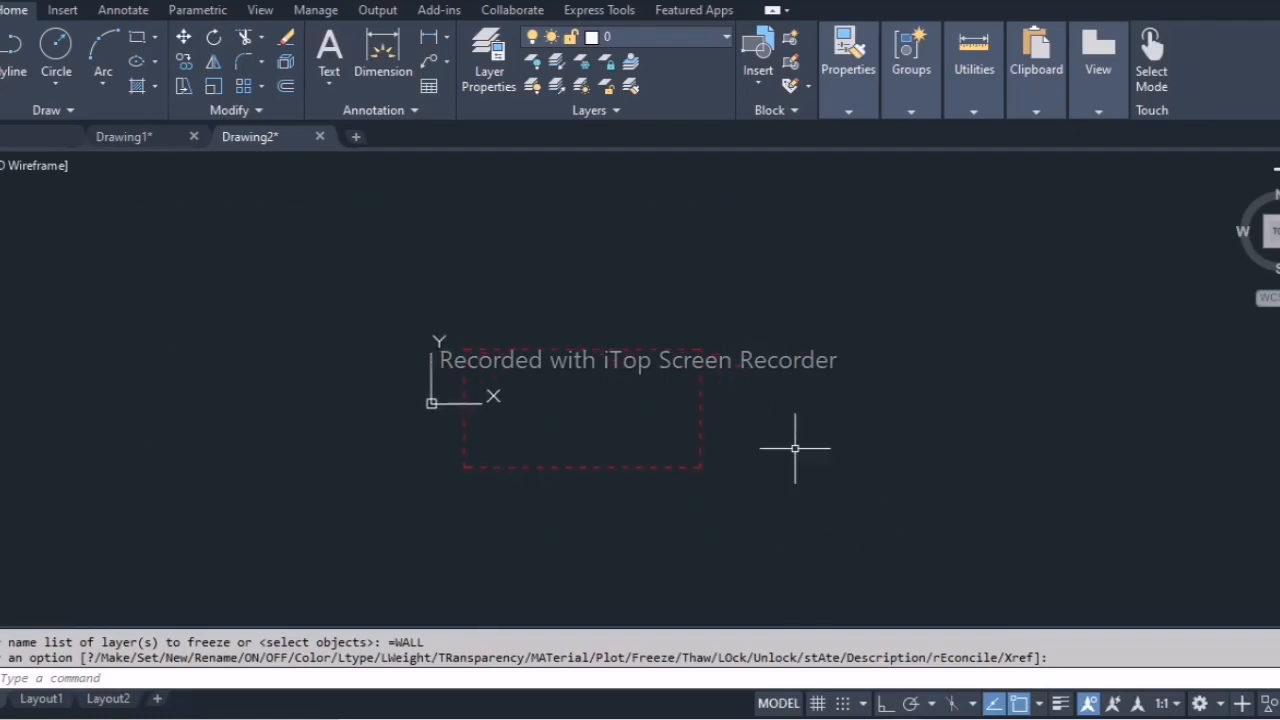
pyautogui.press('Return')
pyautogui.hotkey('ctrl', 'a')
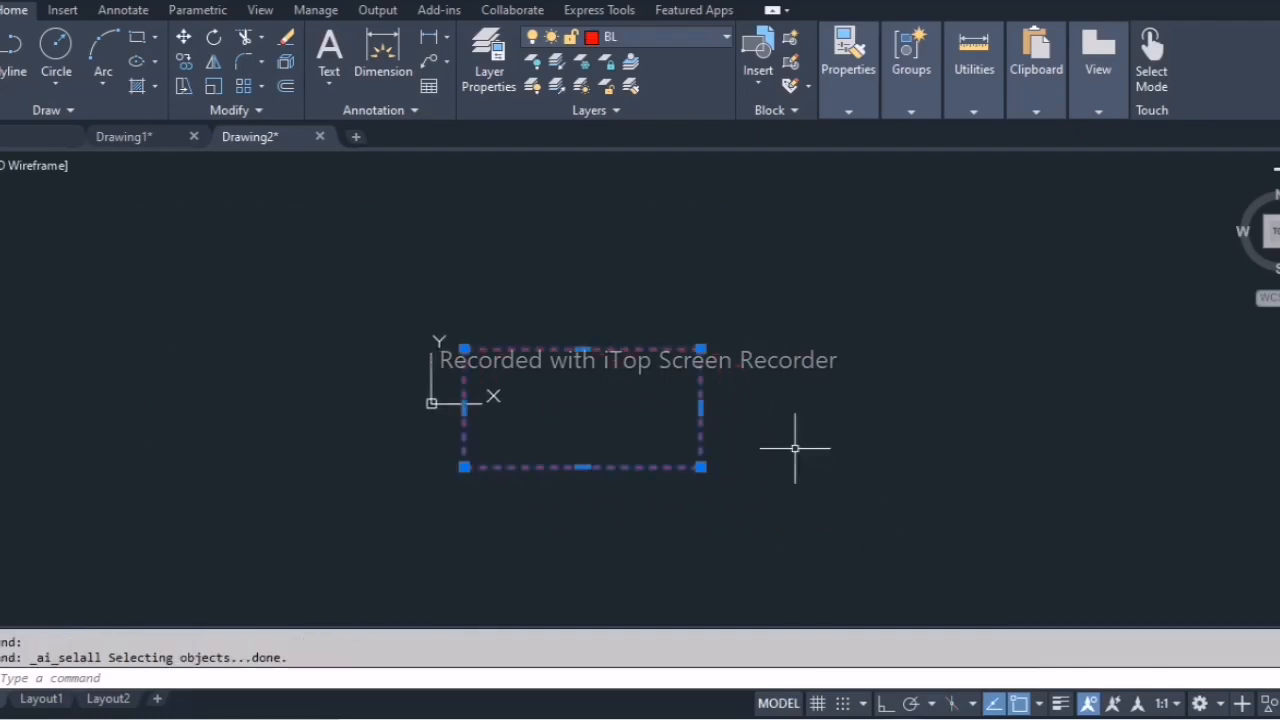
pyautogui.scroll(4, 655, 436)
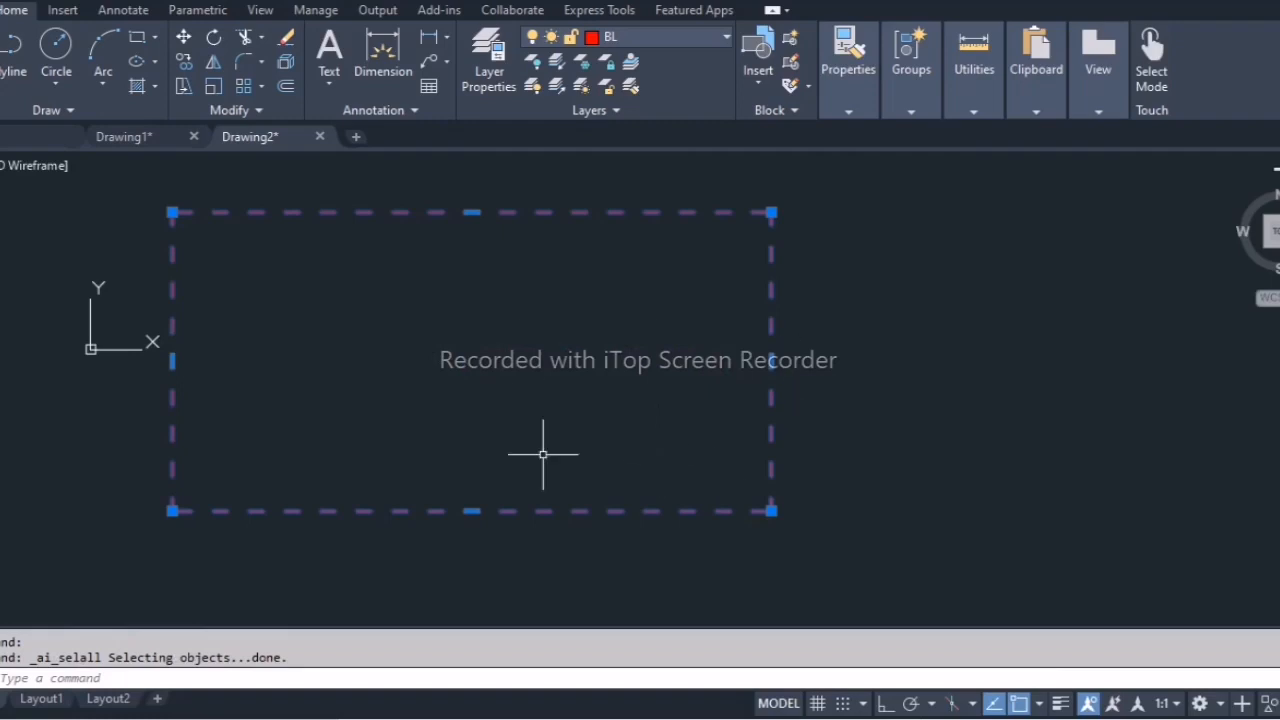
pyautogui.scroll(-4, 576, 381)
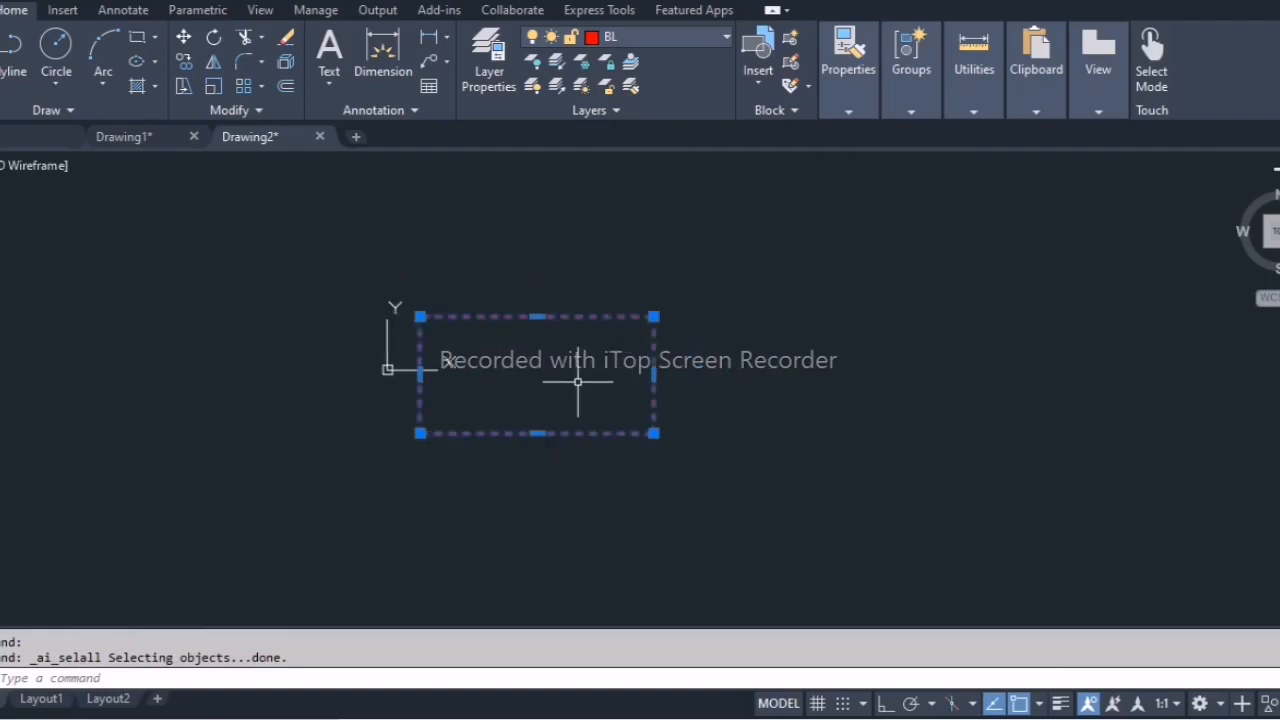
pyautogui.moveTo(734, 449); pyautogui.dragTo(661, 443, button='middle')
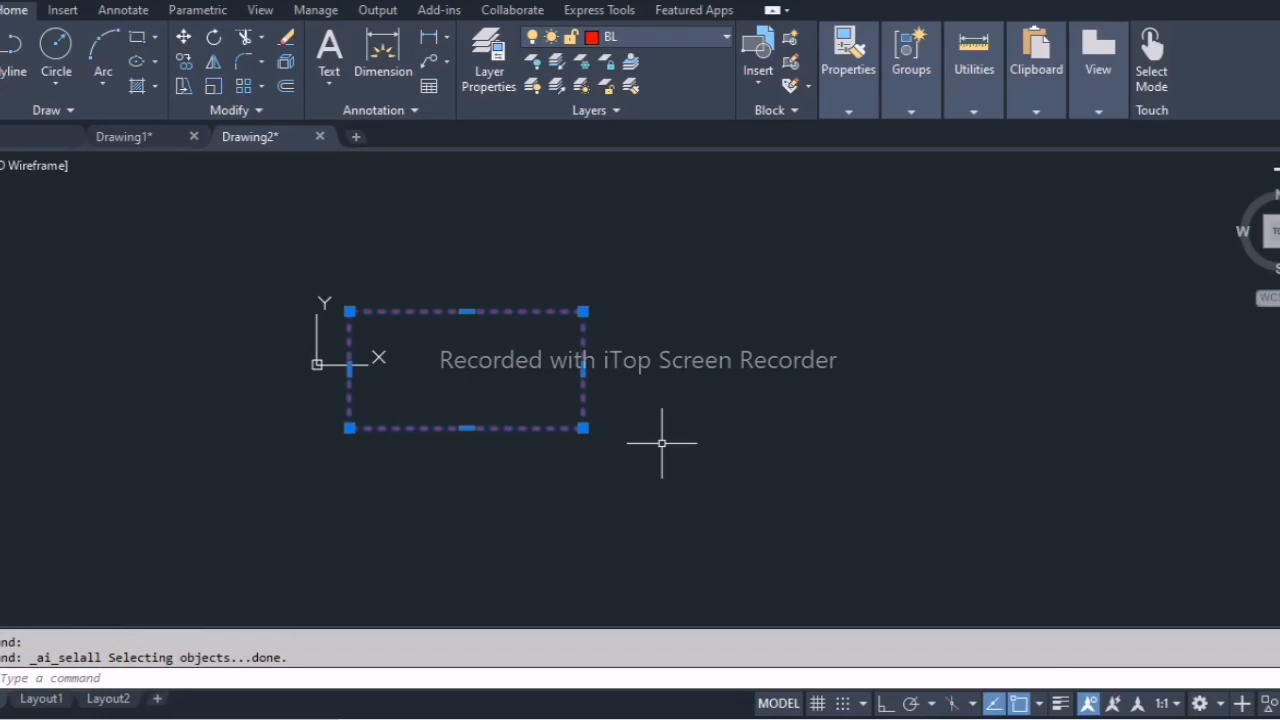
pyautogui.write('M')
pyautogui.press('Return')
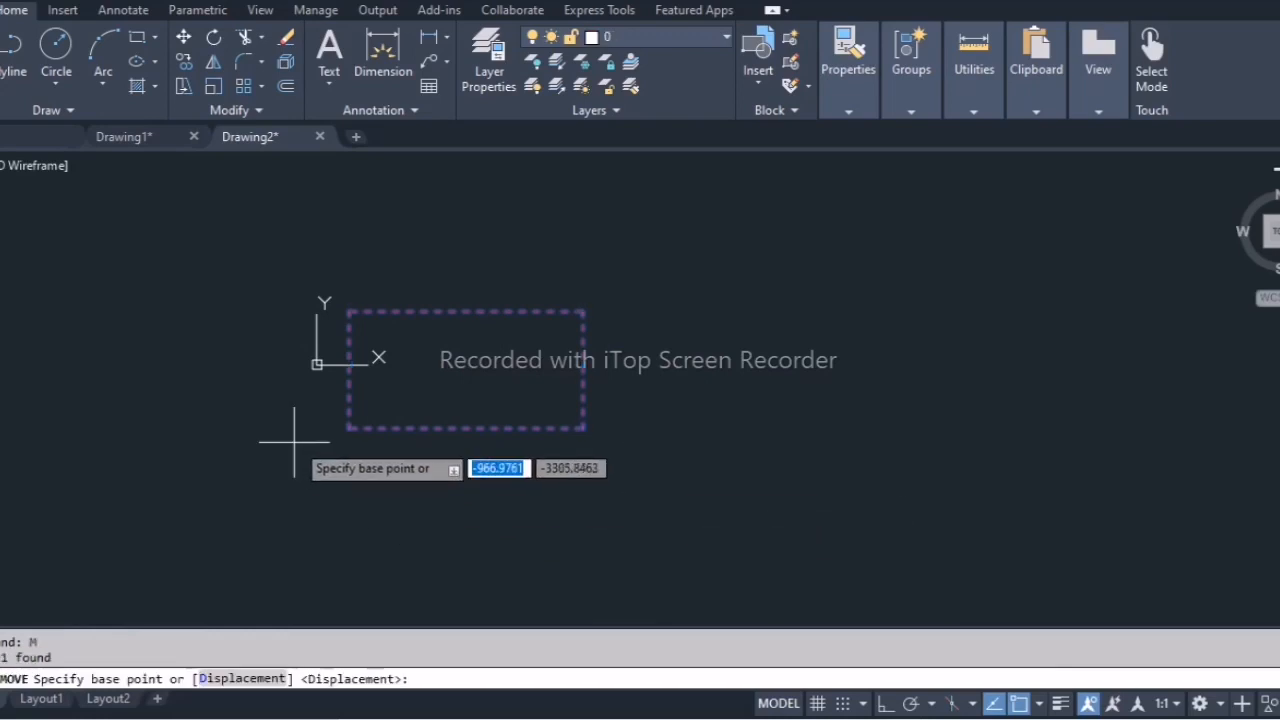
pyautogui.click(349, 428)
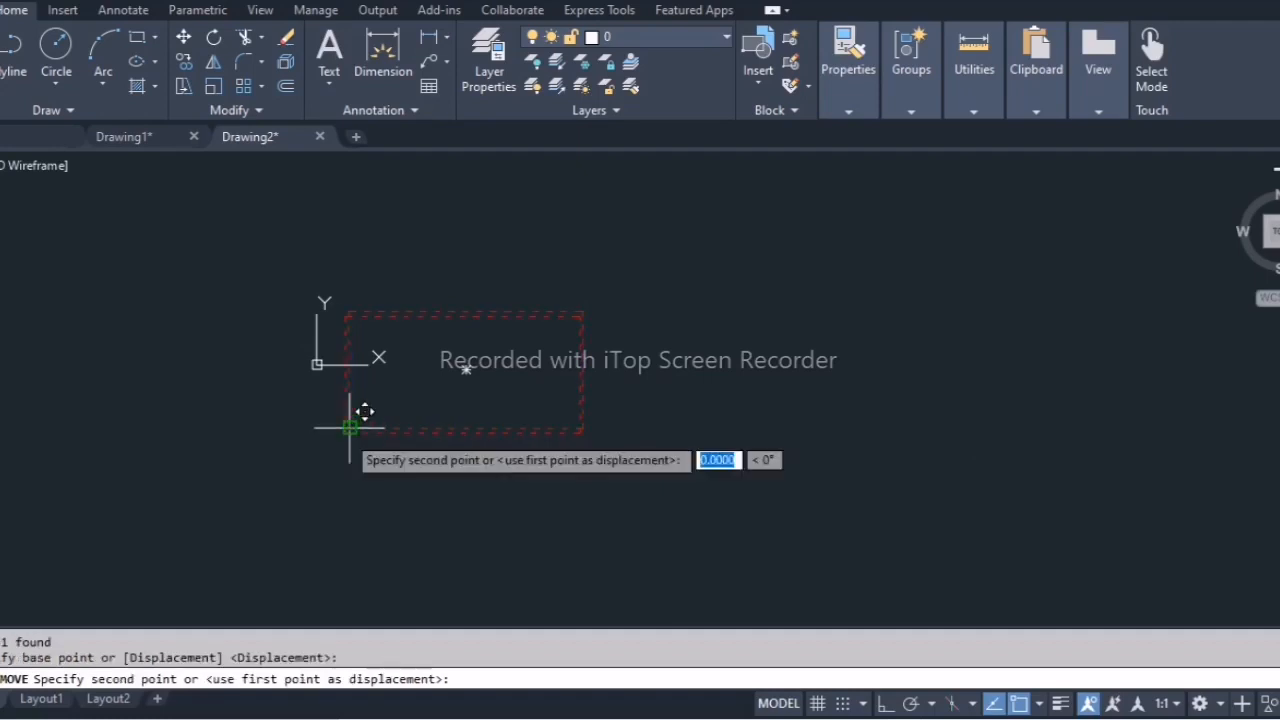
pyautogui.press('F8')
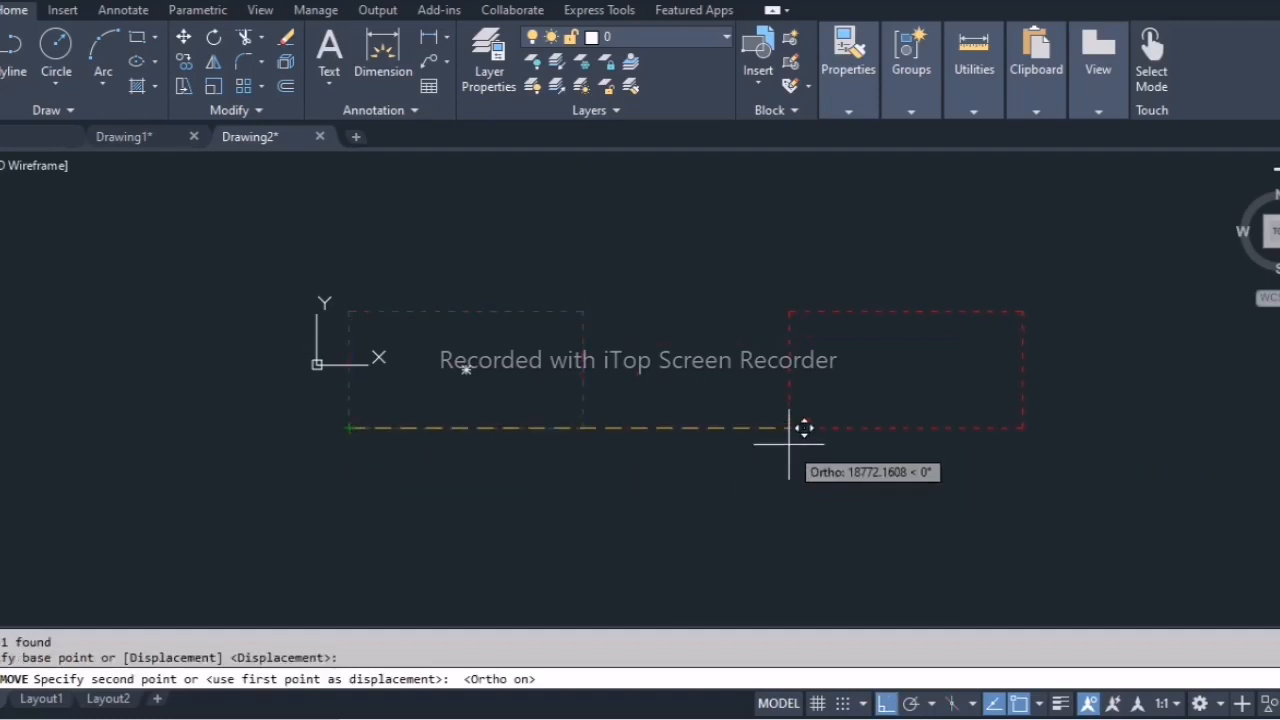
pyautogui.click(793, 424)
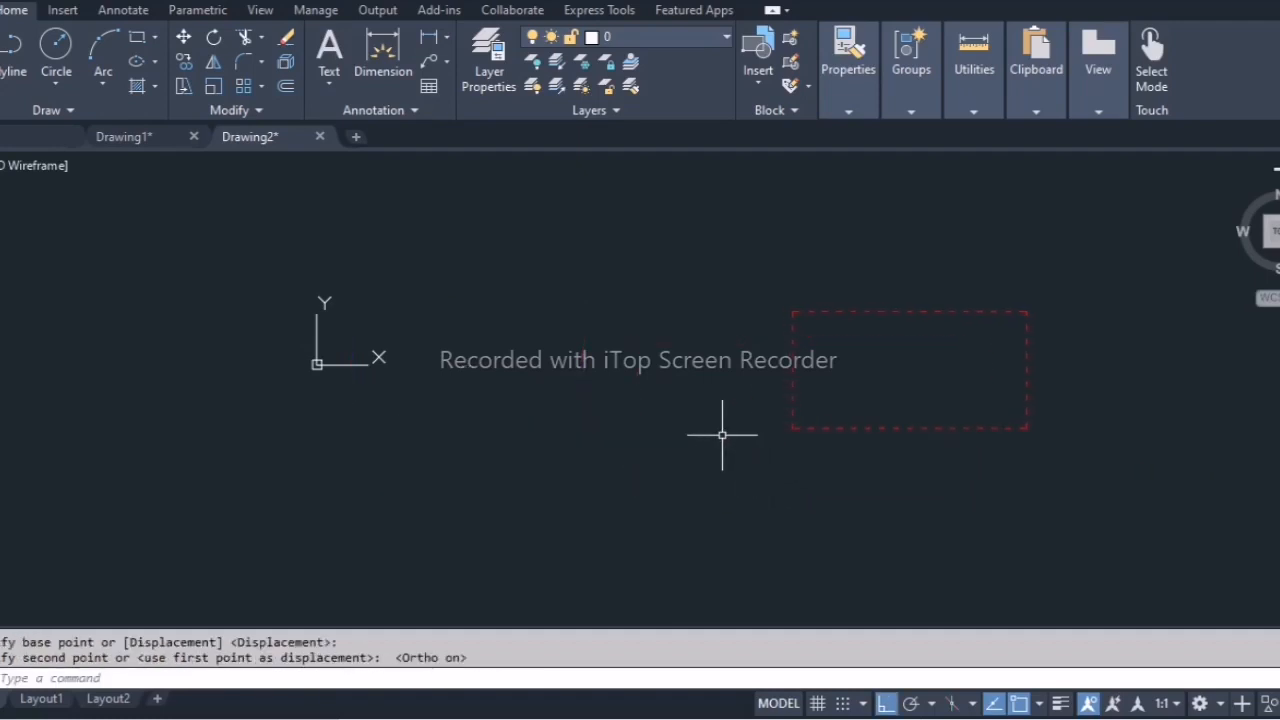
# Thaw layer WALL.
pyautogui.click(672, 43)
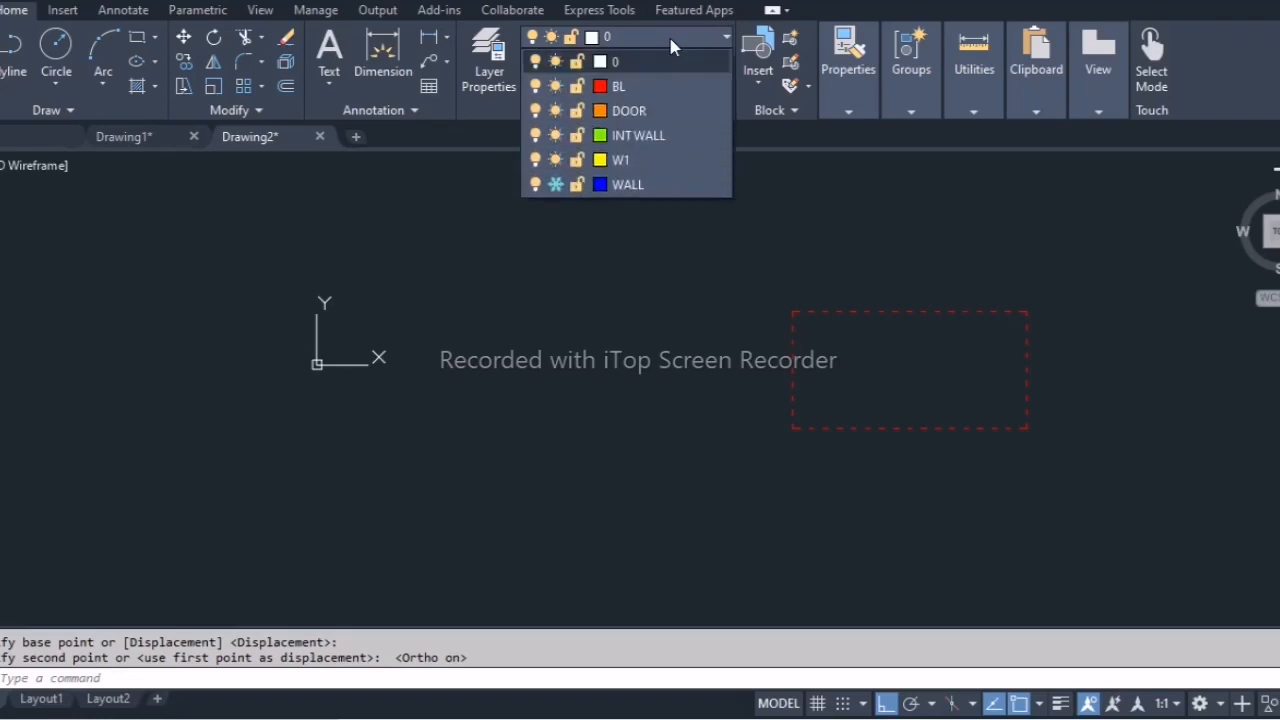
pyautogui.click(556, 184)
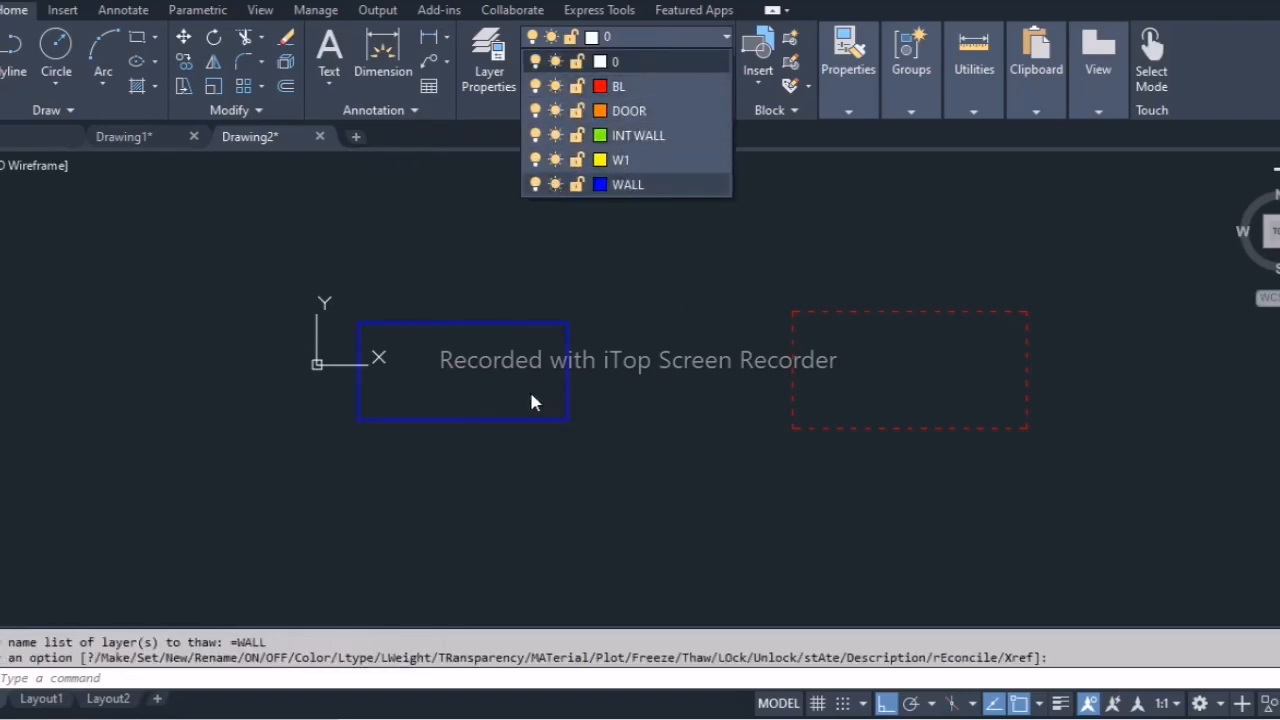
pyautogui.scroll(2, 492, 362)
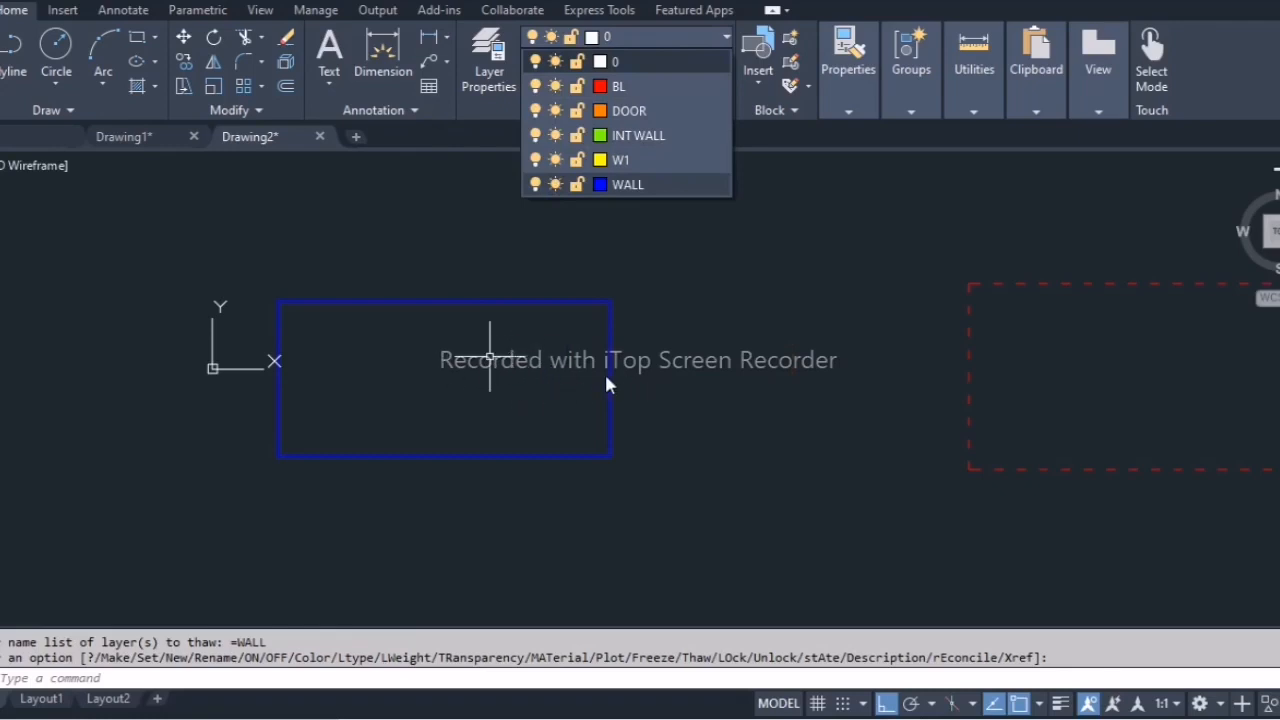
pyautogui.click(522, 380)
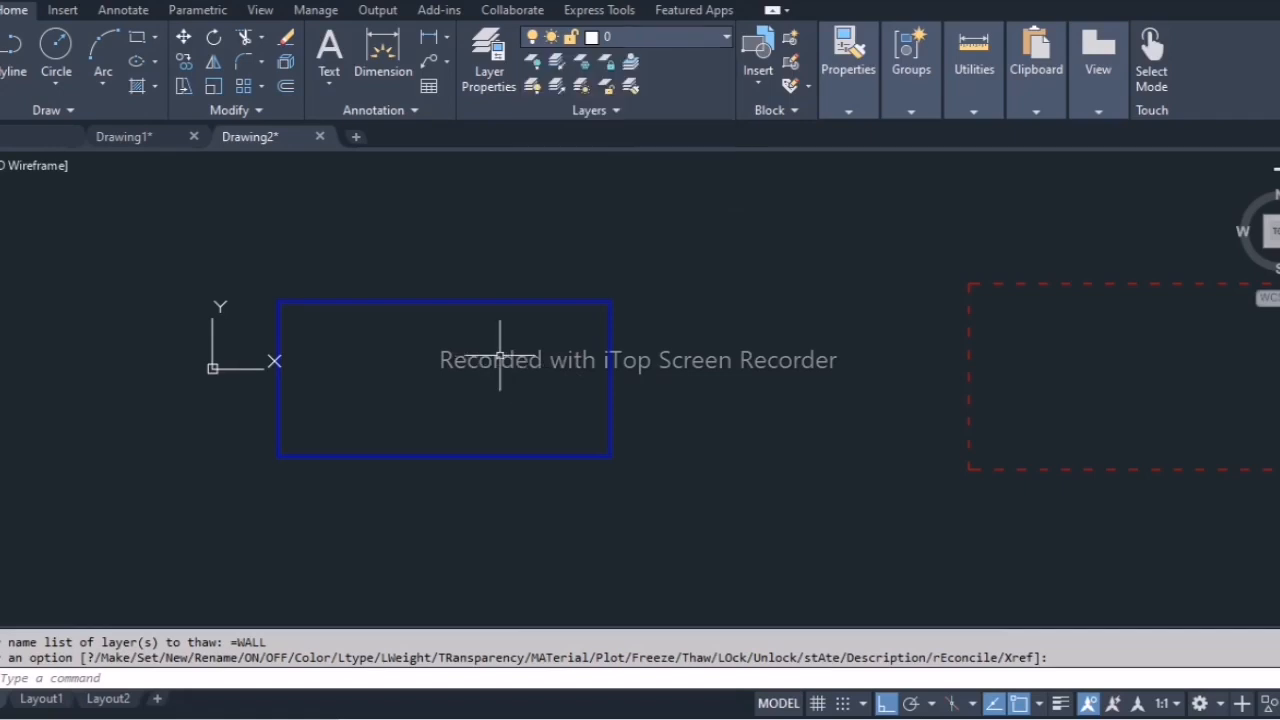
pyautogui.moveTo(638, 423); pyautogui.dragTo(583, 415, button='middle')
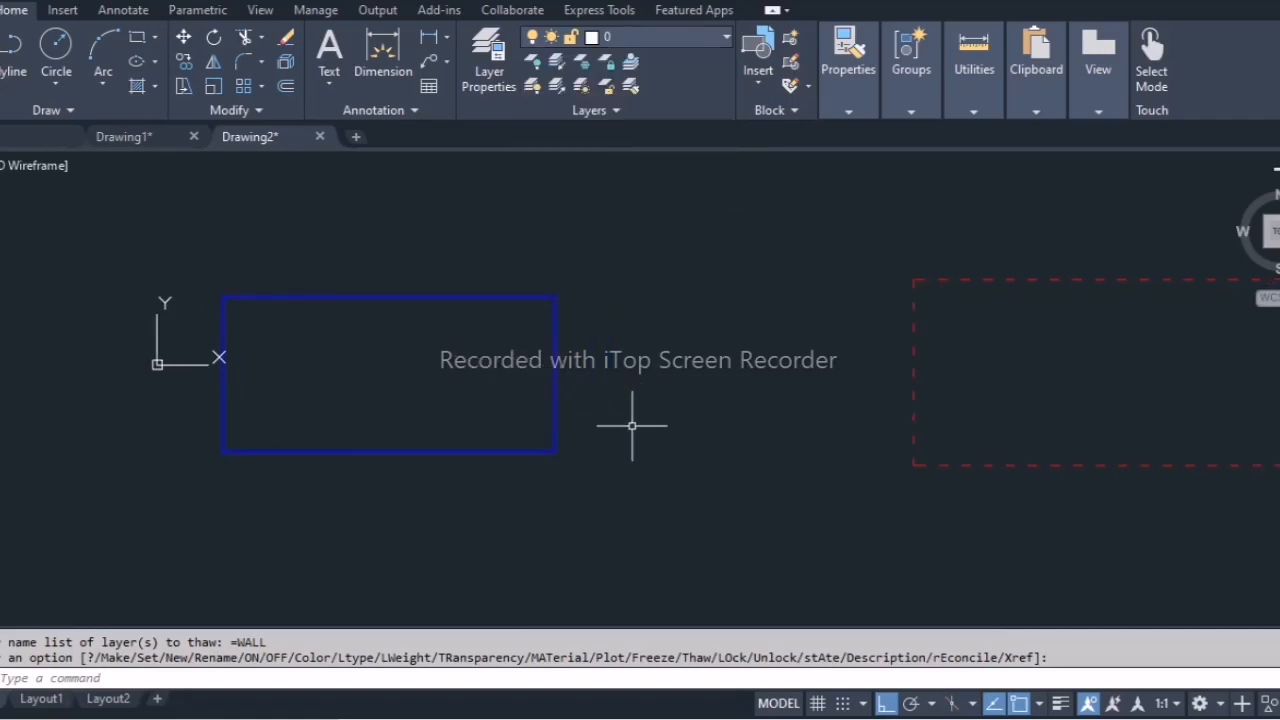
# Undo the thaw of layer WALL, the boundary move and the earlier freeze of layer WALL.
pyautogui.hotkey('ctrl', 'z')
pyautogui.hotkey('ctrl', 'z')
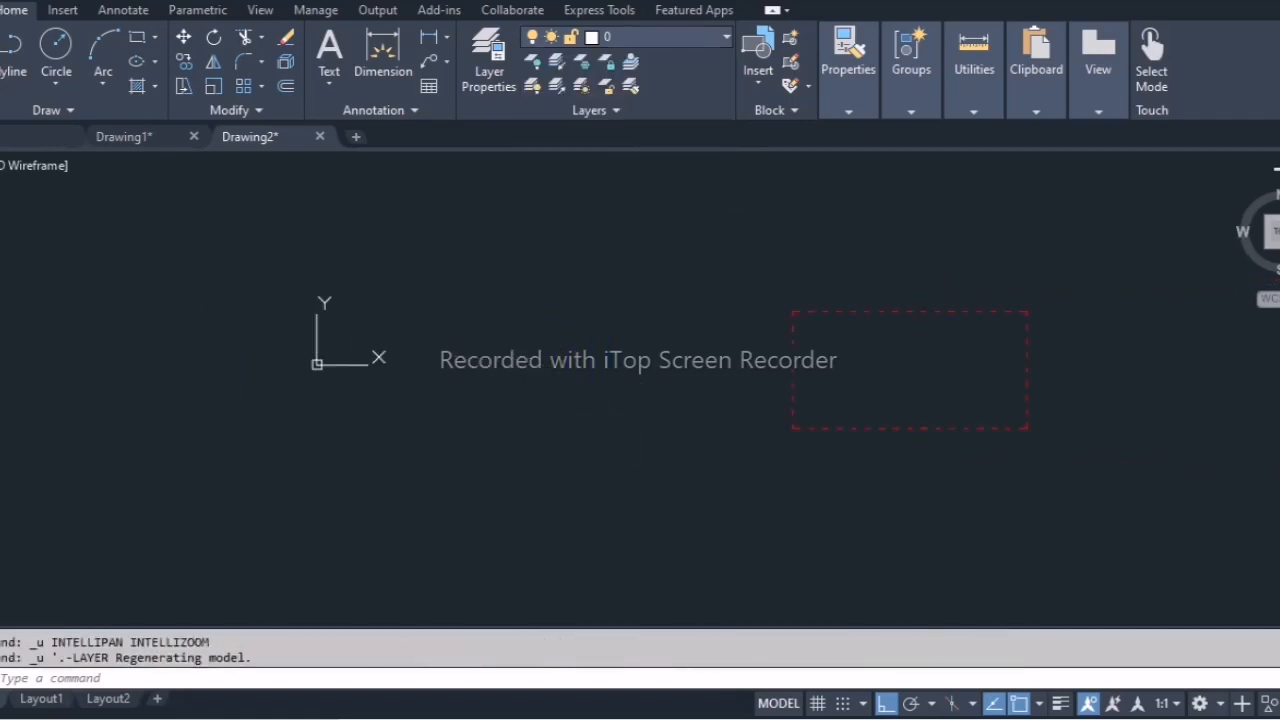
pyautogui.hotkey('ctrl', 'z')
pyautogui.hotkey('ctrl', 'z')
pyautogui.hotkey('ctrl', 'z')
pyautogui.hotkey('ctrl', 'z')
pyautogui.hotkey('ctrl', 'z')
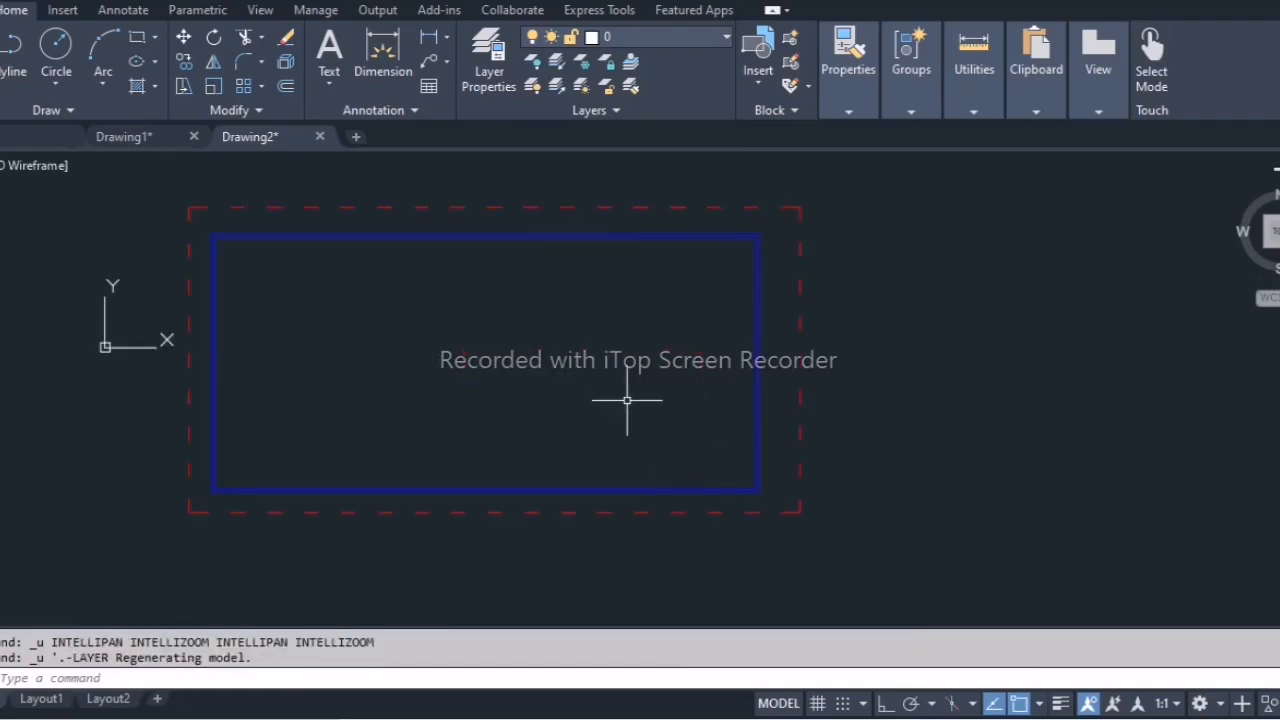
# Lock layer WALL.
pyautogui.click(640, 38)
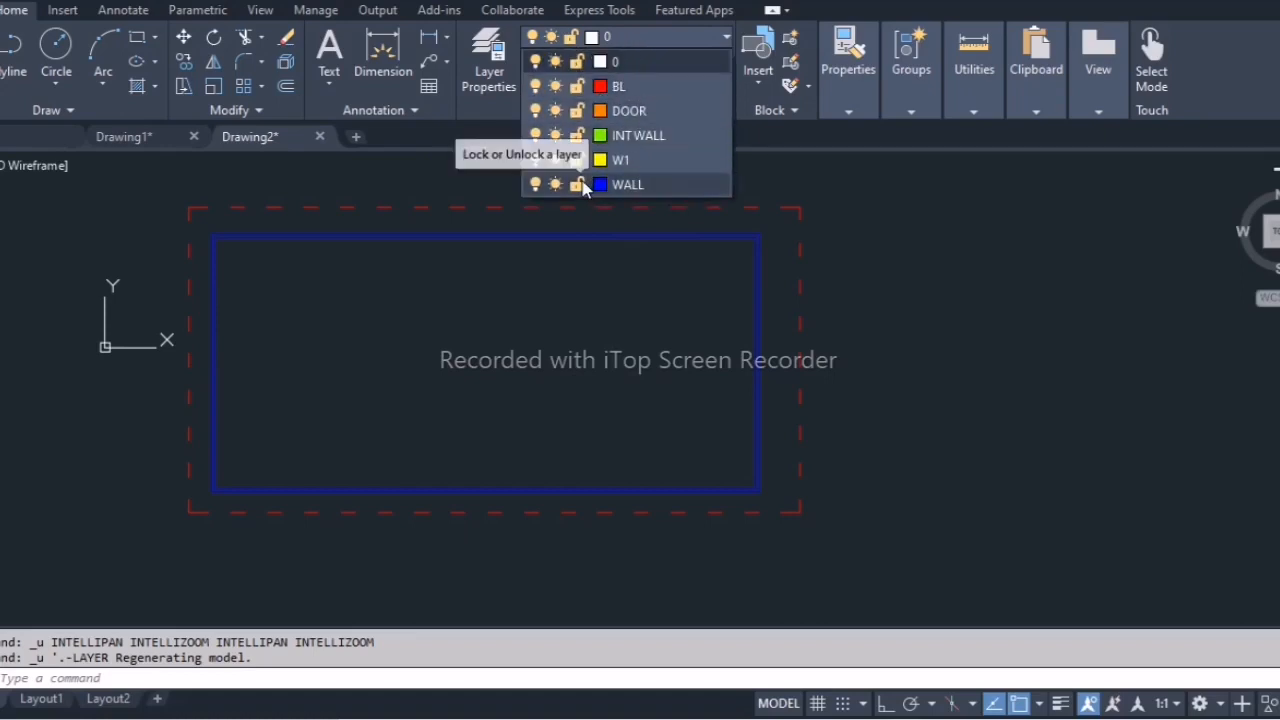
pyautogui.click(579, 185)
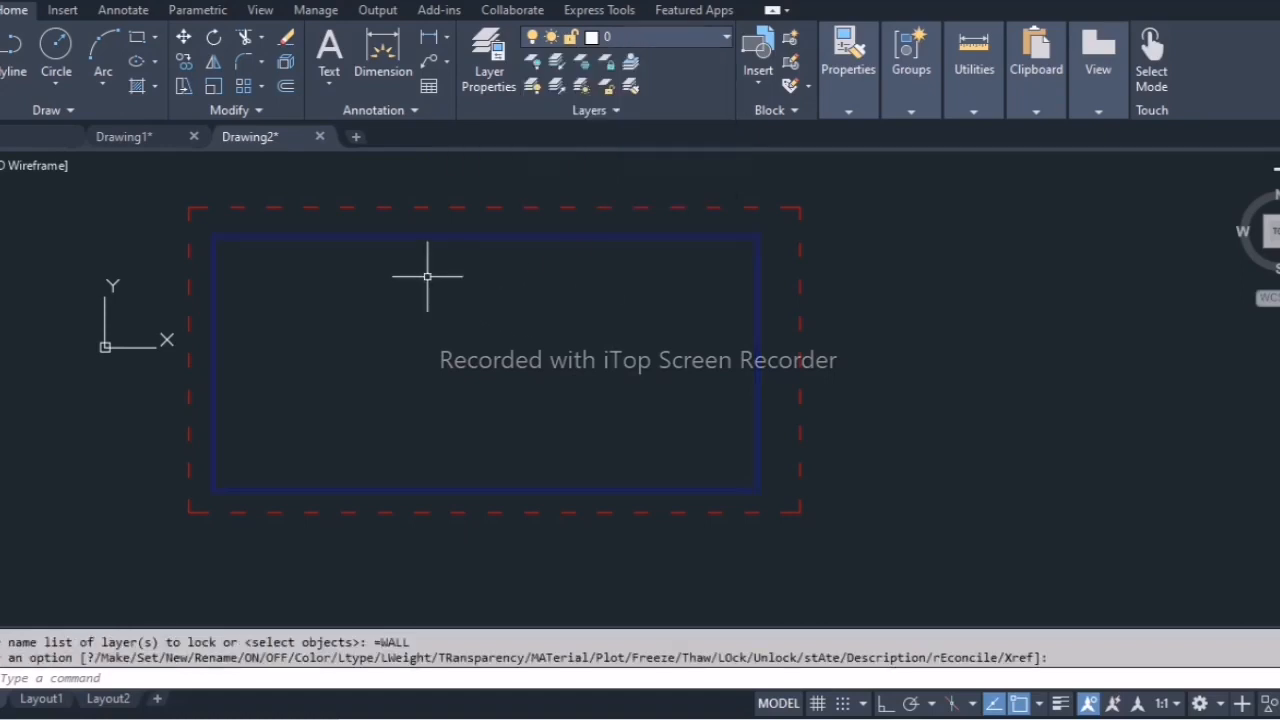
pyautogui.moveTo(416, 297); pyautogui.dragTo(460, 297, button='middle')
# Try to move the two wall outline rectangles on the locked layer WALL.
pyautogui.click(507, 299)
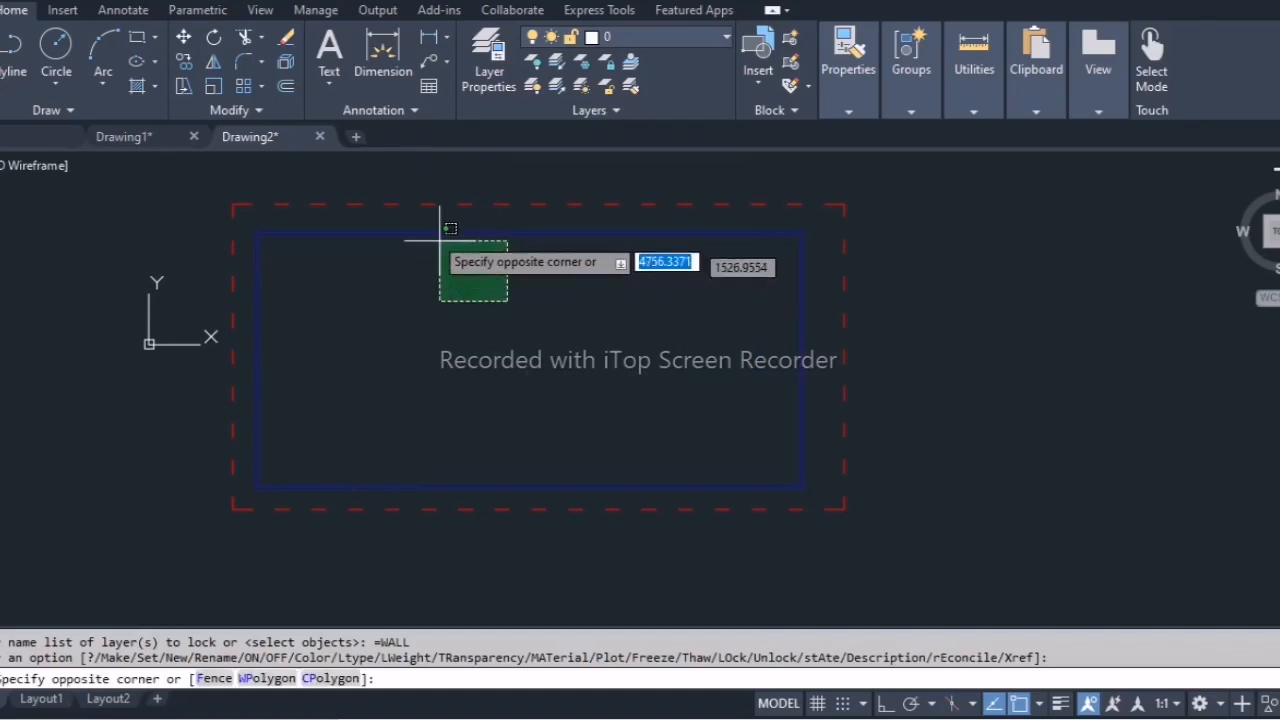
pyautogui.click(440, 240)
pyautogui.write('m')
pyautogui.press('Return')
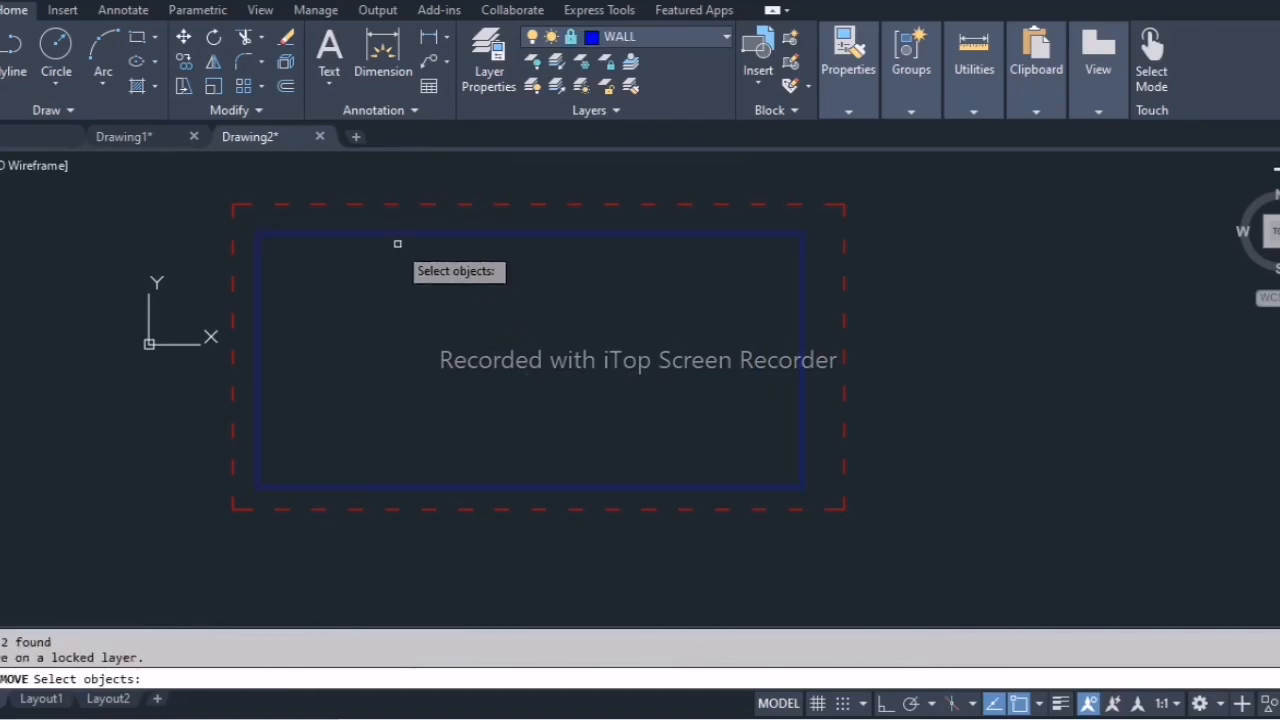
pyautogui.click(386, 232)
pyautogui.press('Return')
pyautogui.press('Escape')
pyautogui.press('Escape')
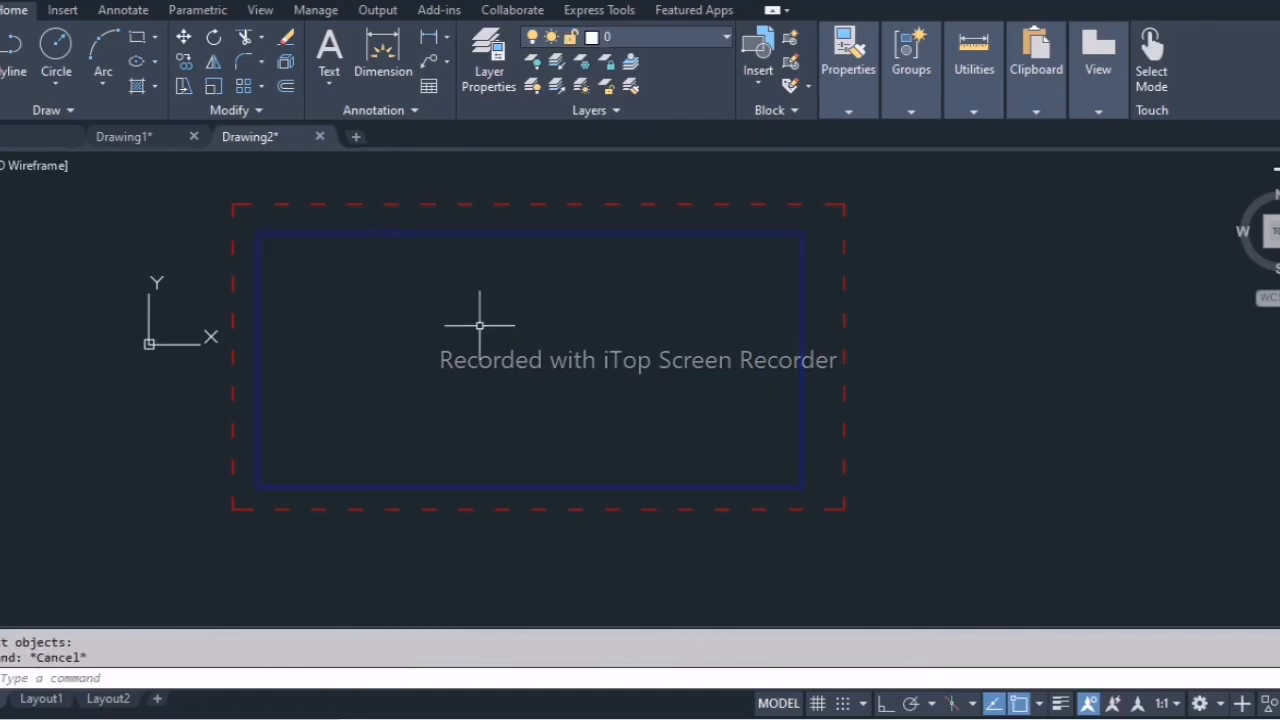
# Create a new layer named V1 and set its color to index 90.
pyautogui.moveTo(591, 337)
pyautogui.mouseDown(button='middle')
pyautogui.moveTo(634, 289)
pyautogui.moveTo(571, 360)
pyautogui.moveTo(573, 375)
pyautogui.mouseUp(button='middle')
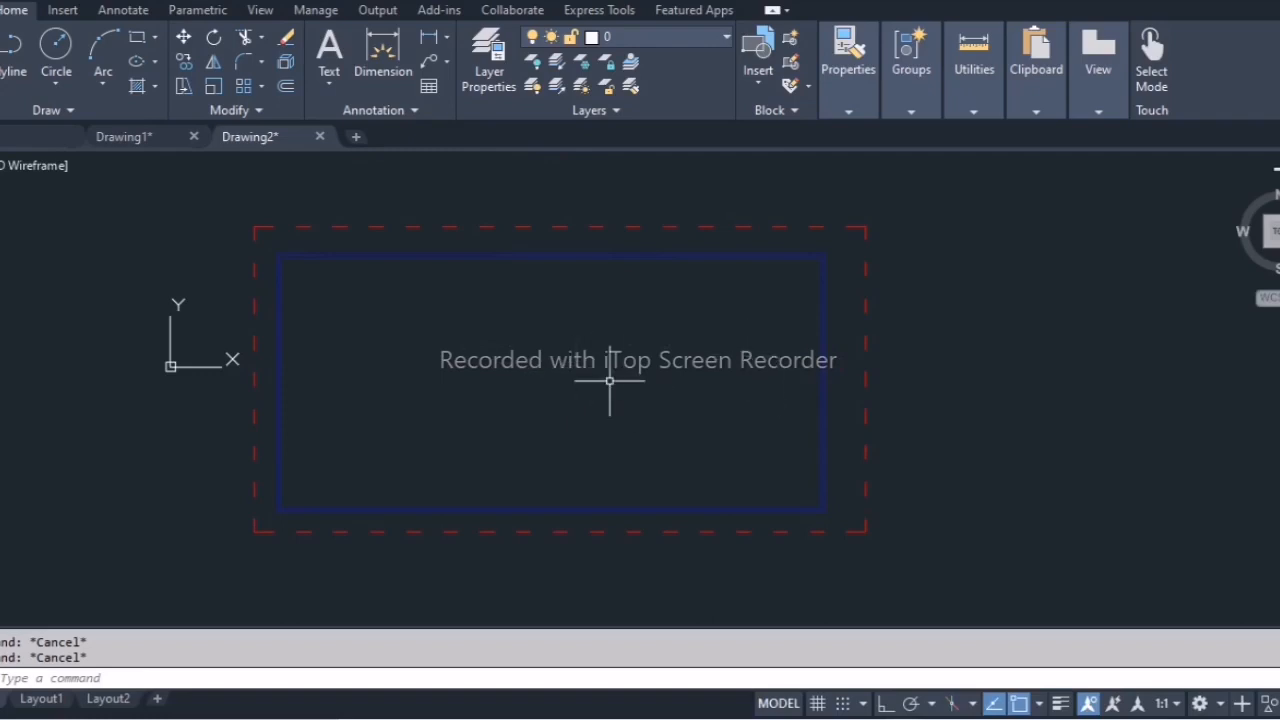
pyautogui.moveTo(610, 380); pyautogui.dragTo(677, 409, button='middle')
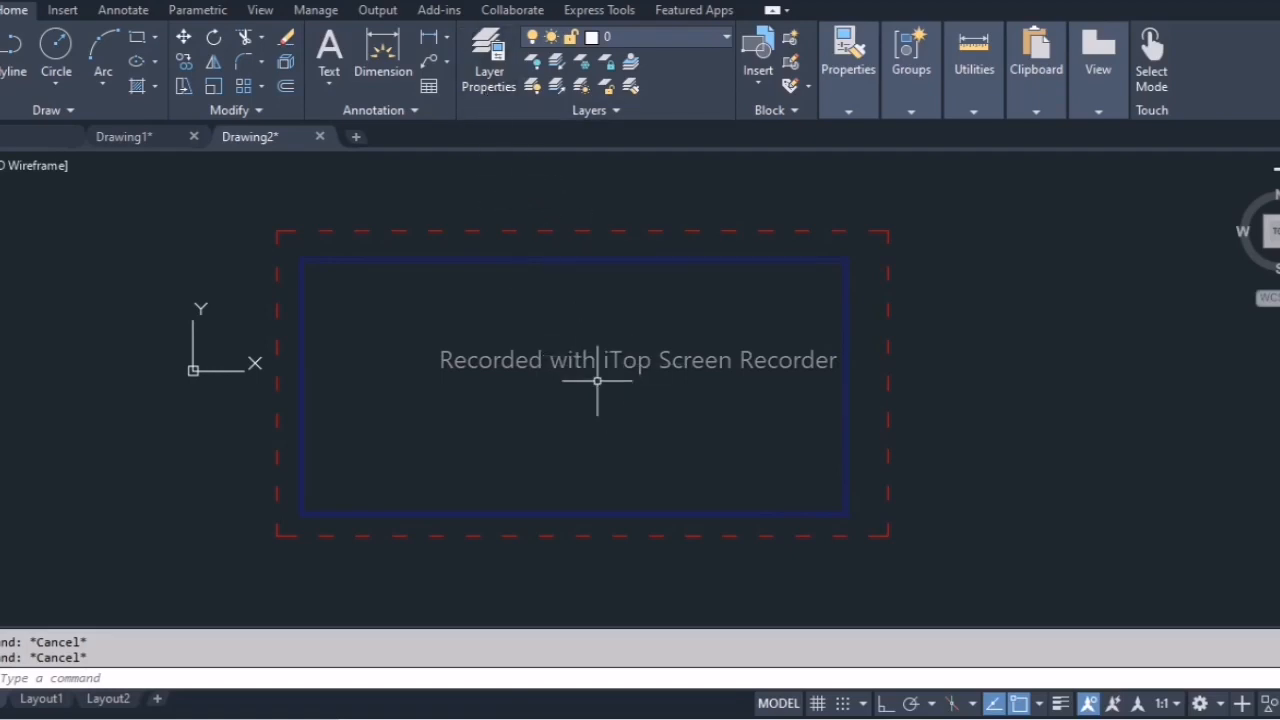
pyautogui.write('LA')
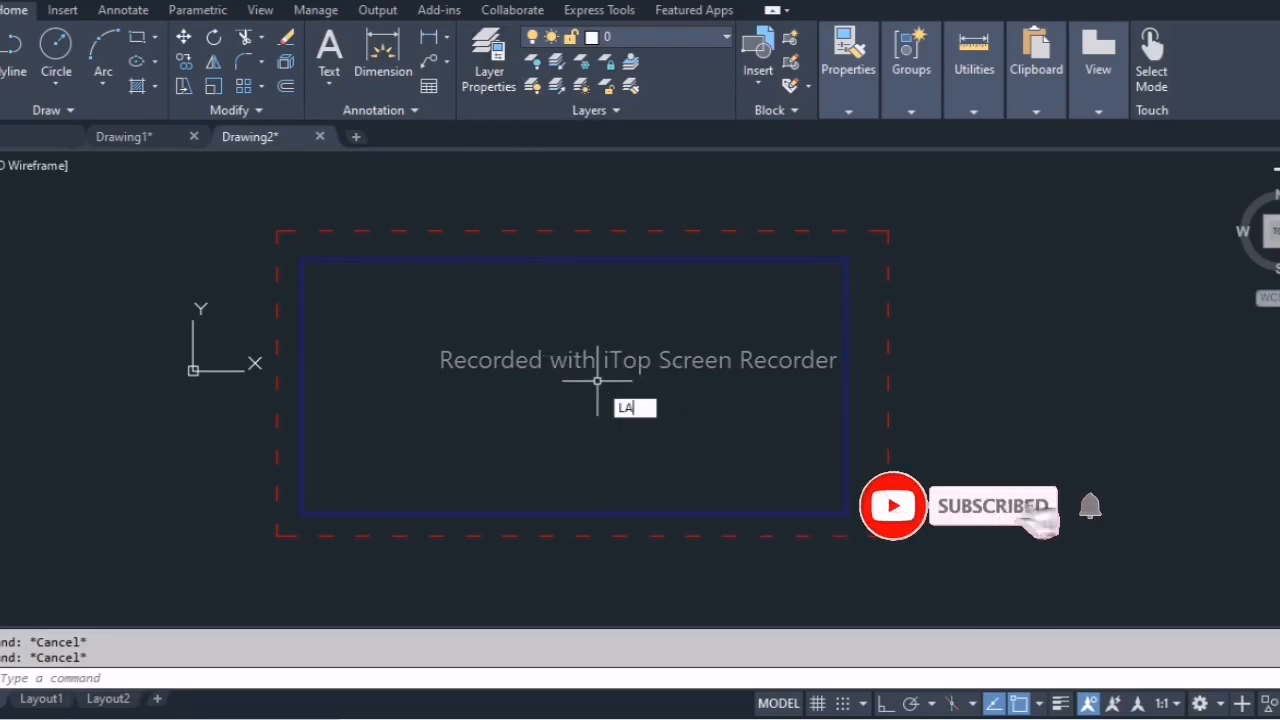
pyautogui.press('Return')
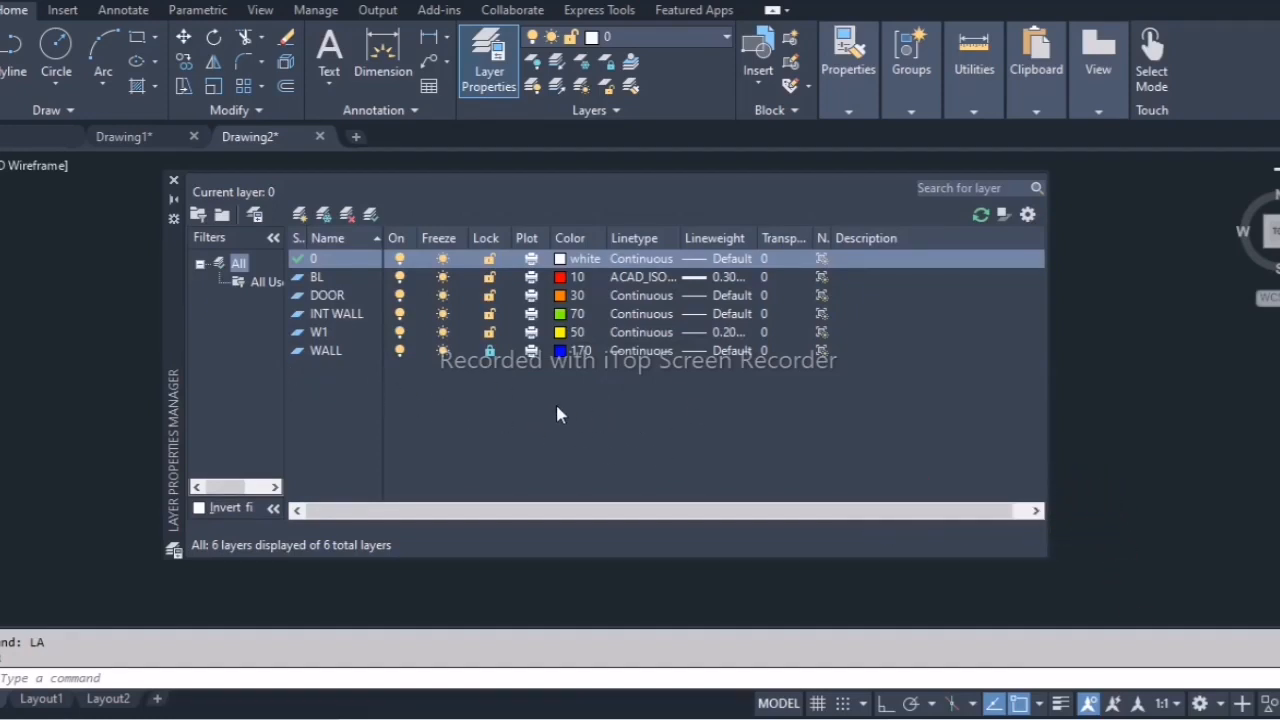
pyautogui.click(685, 461)
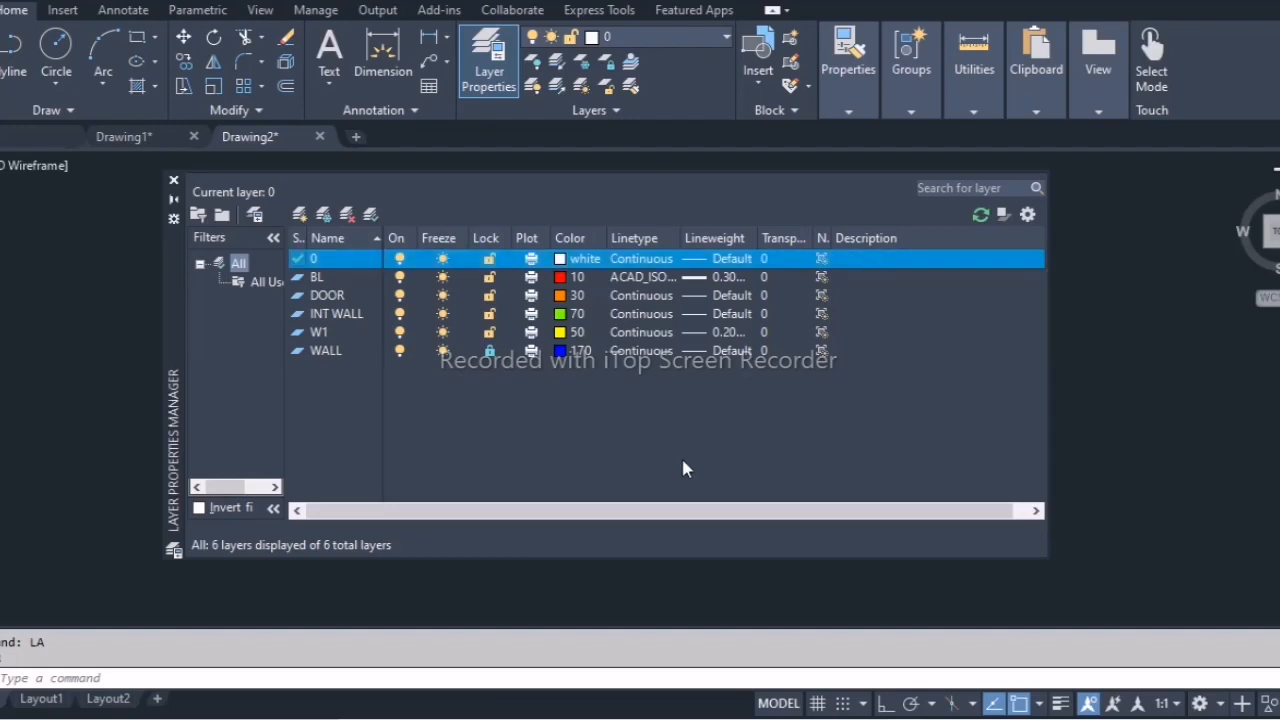
pyautogui.hotkey('alt', 'n')
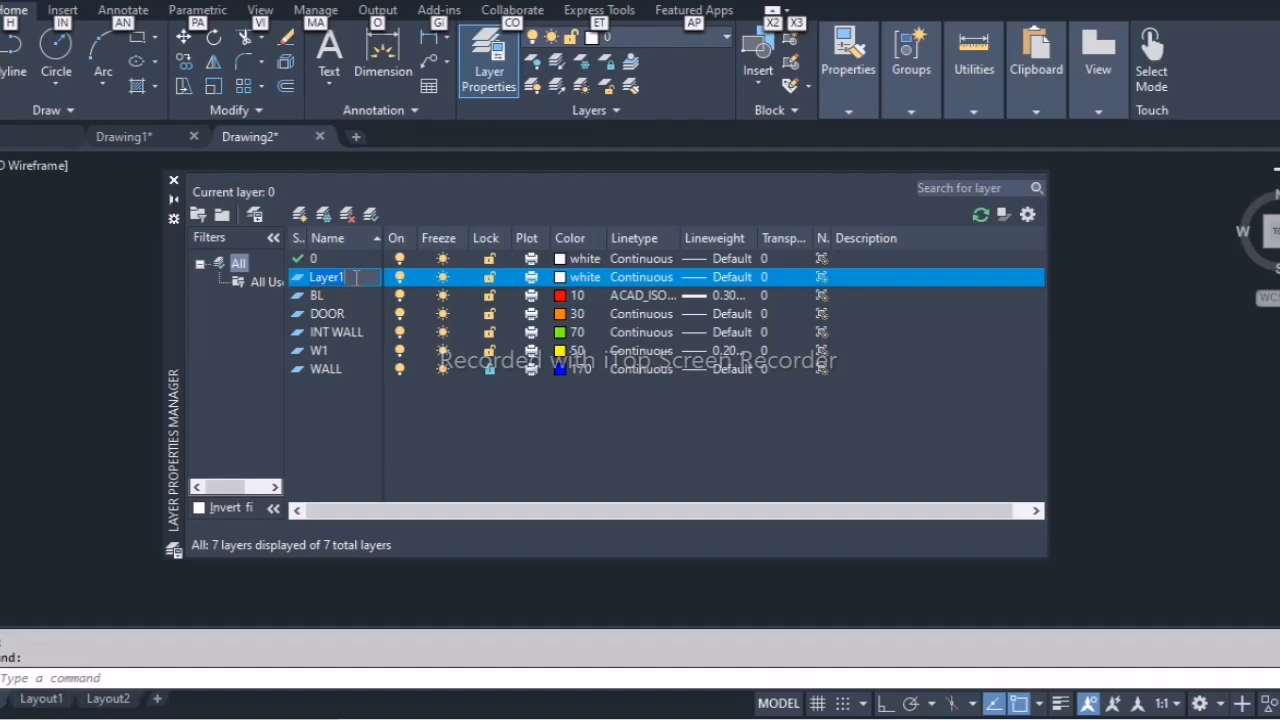
pyautogui.press('v')
pyautogui.press('Escape')
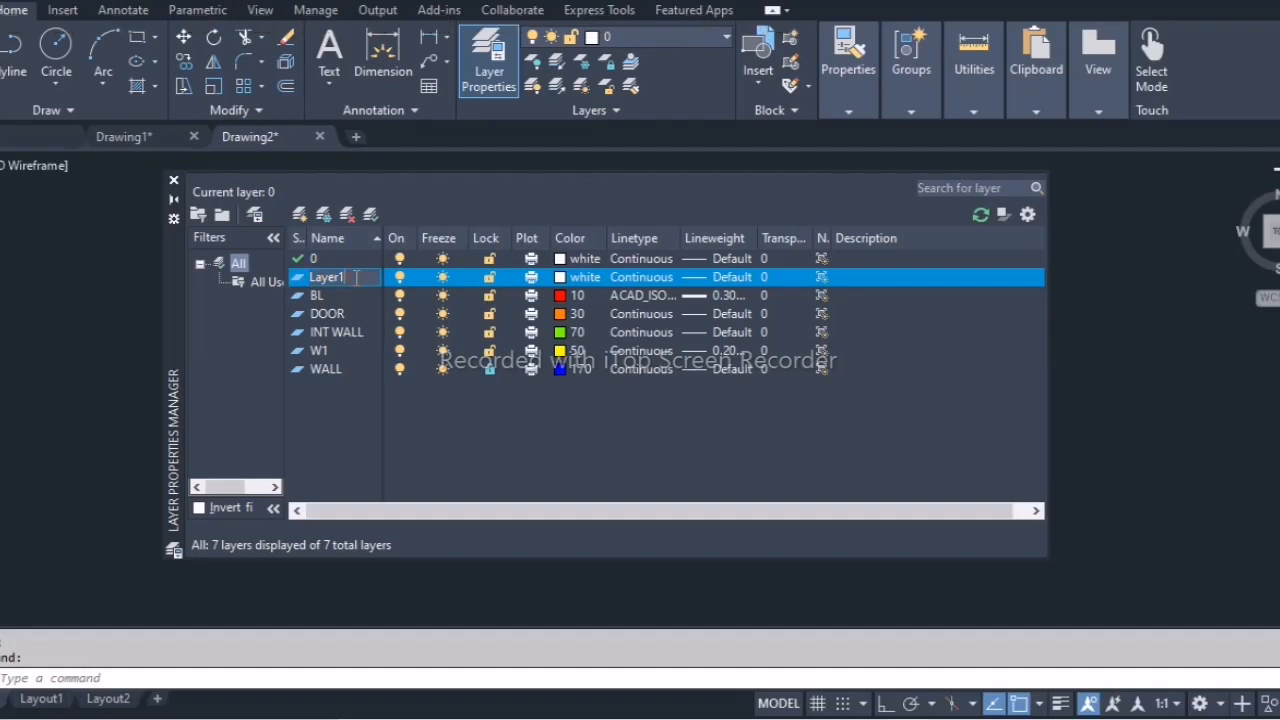
pyautogui.write('V1')
pyautogui.click(567, 282)
pyautogui.click(587, 287)
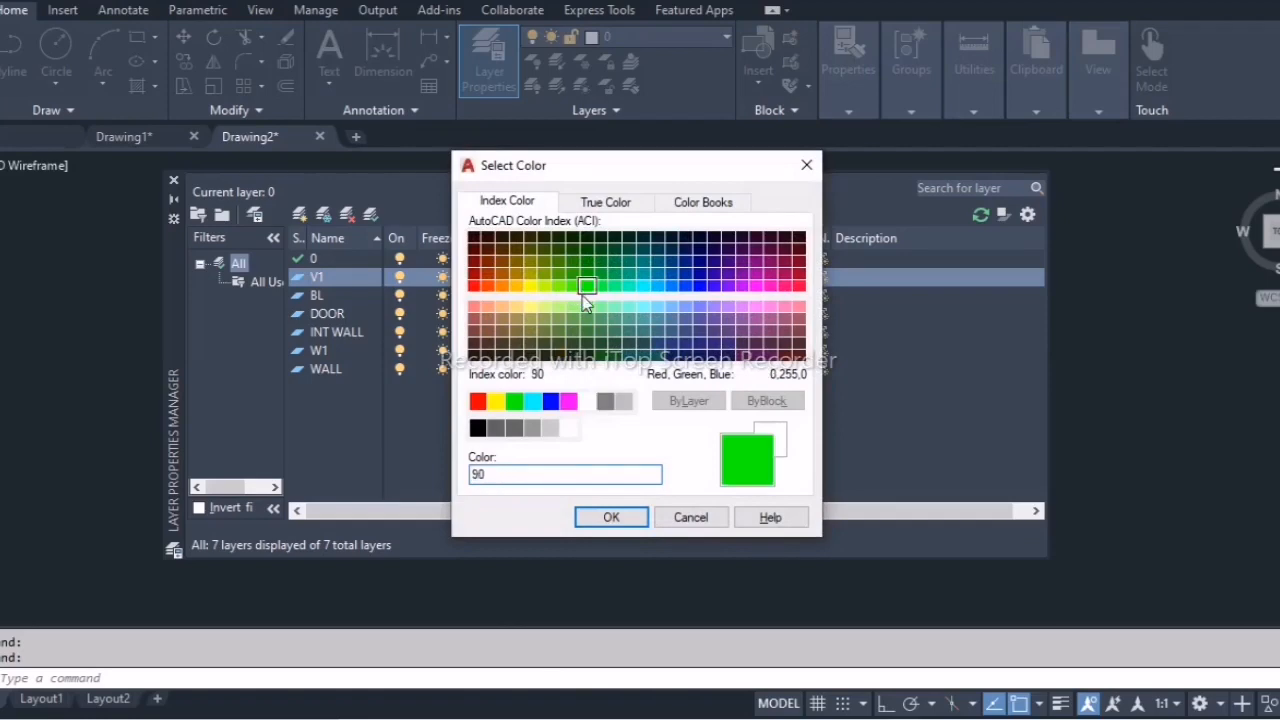
pyautogui.click(611, 517)
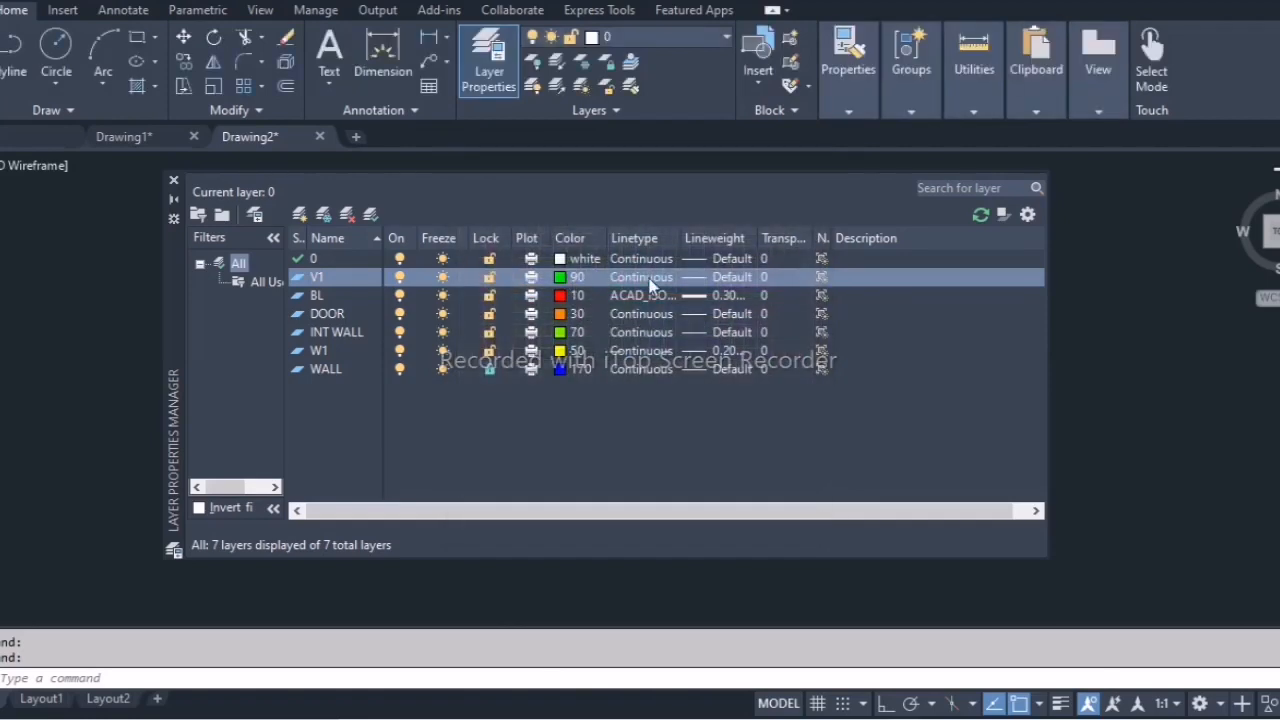
# Load the ACAD_ISO02W100 linetype and assign it to layer V1.
pyautogui.click(643, 278)
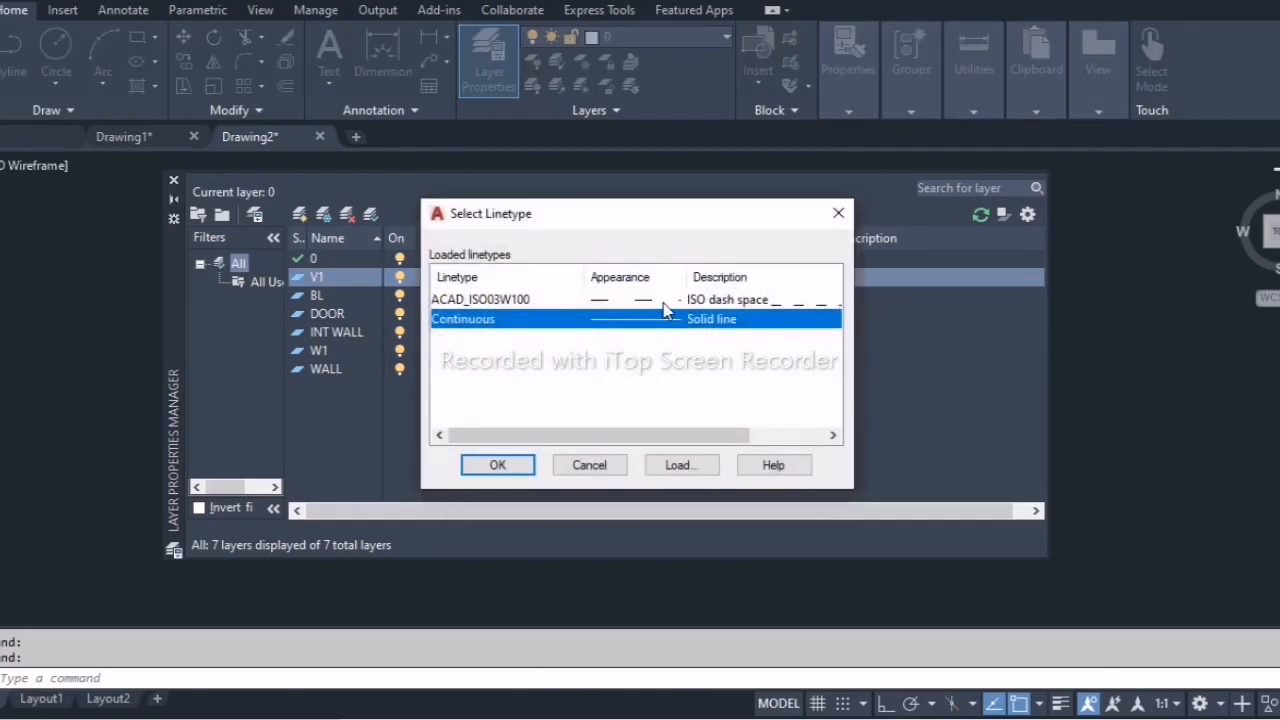
pyautogui.click(685, 468)
pyautogui.click(593, 318)
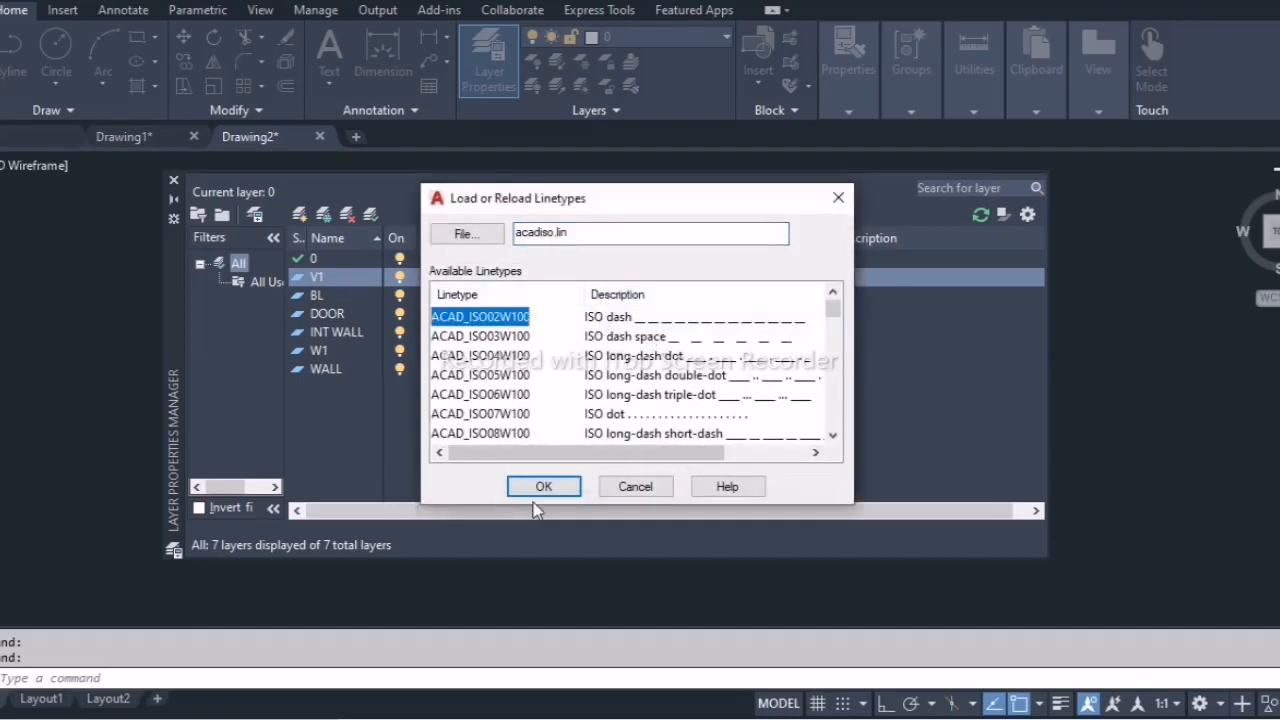
pyautogui.click(541, 487)
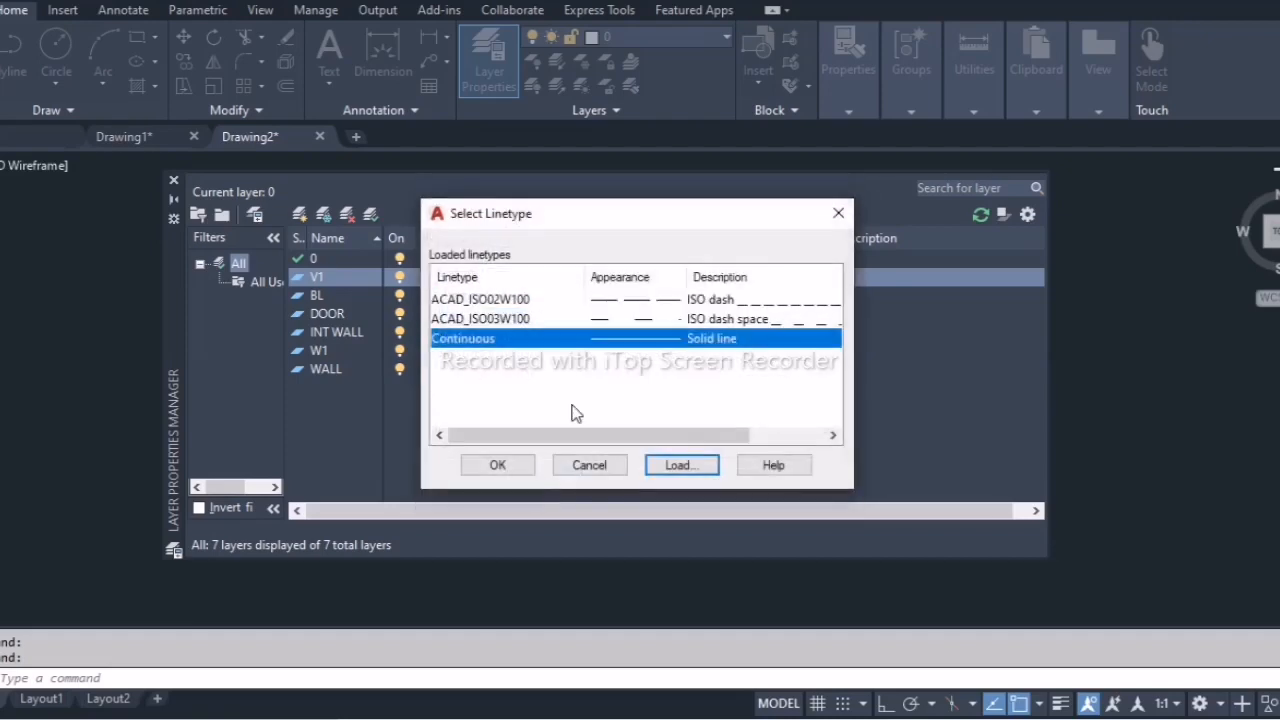
pyautogui.click(595, 300)
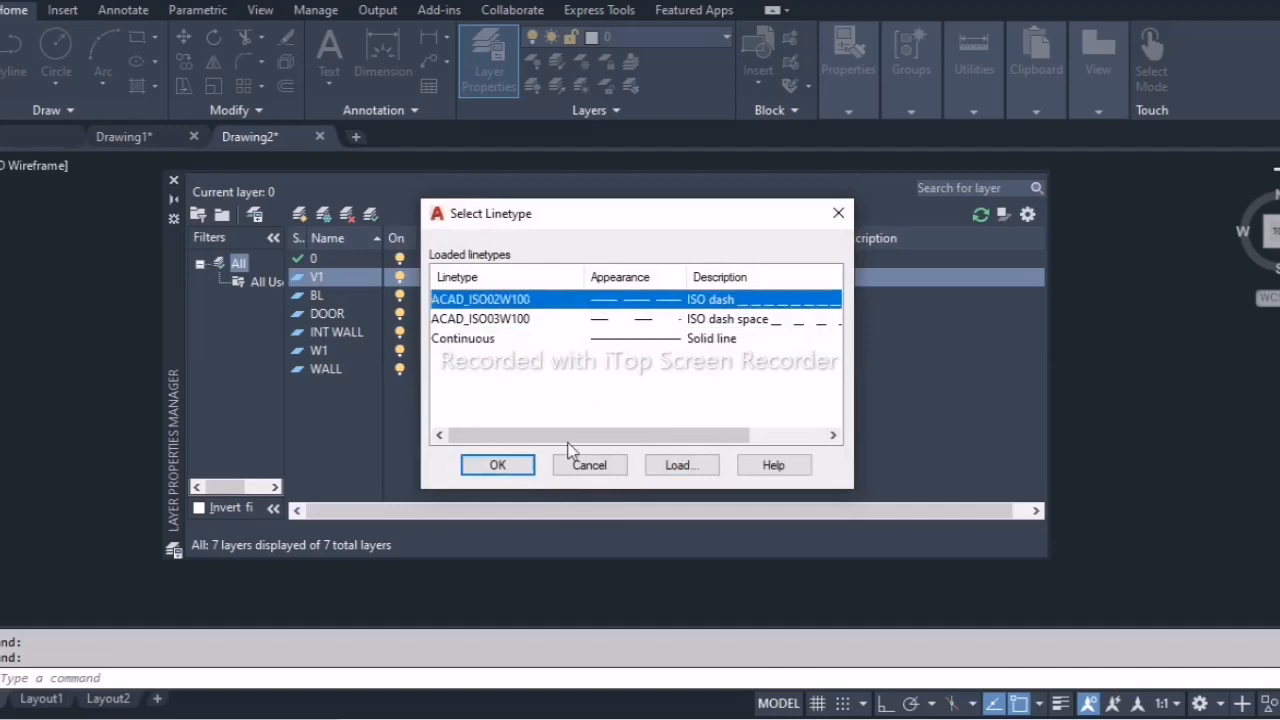
pyautogui.click(498, 465)
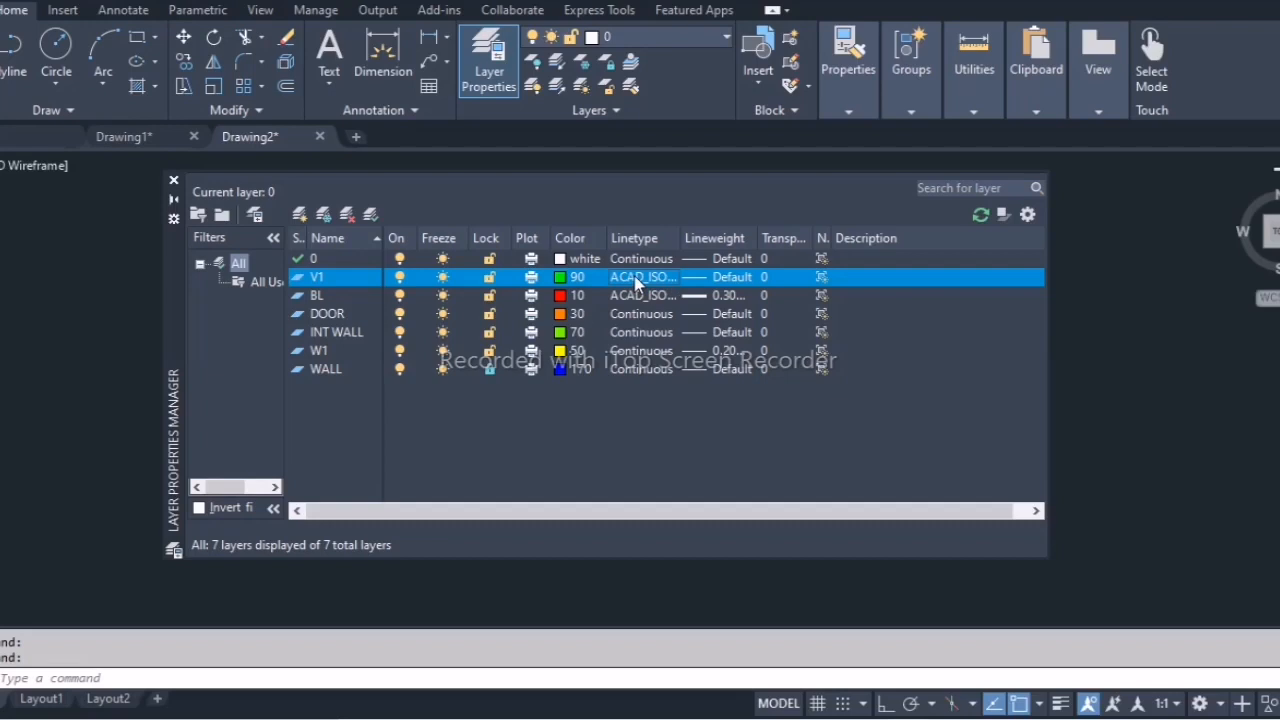
# Set the lineweight of layer V1 to 0.25 mm and close the layer manager.
pyautogui.click(708, 283)
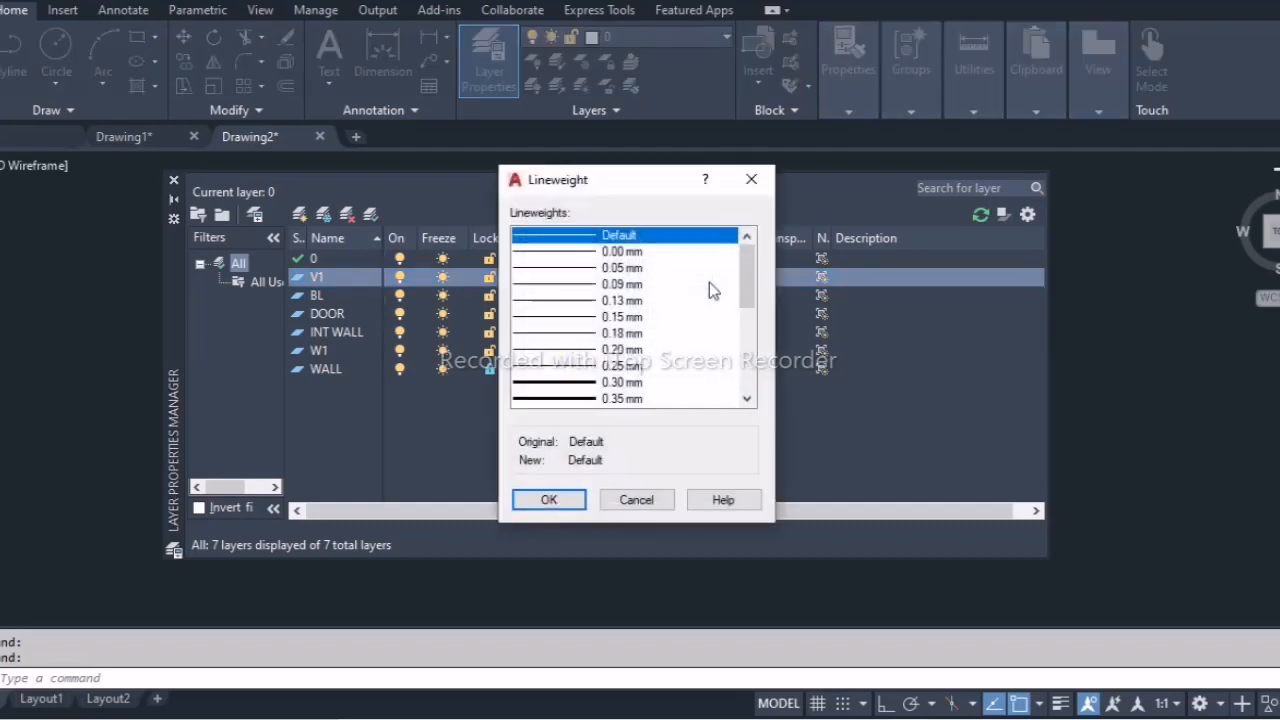
pyautogui.scroll(-2, 610, 365)
pyautogui.scroll(2, 600, 330)
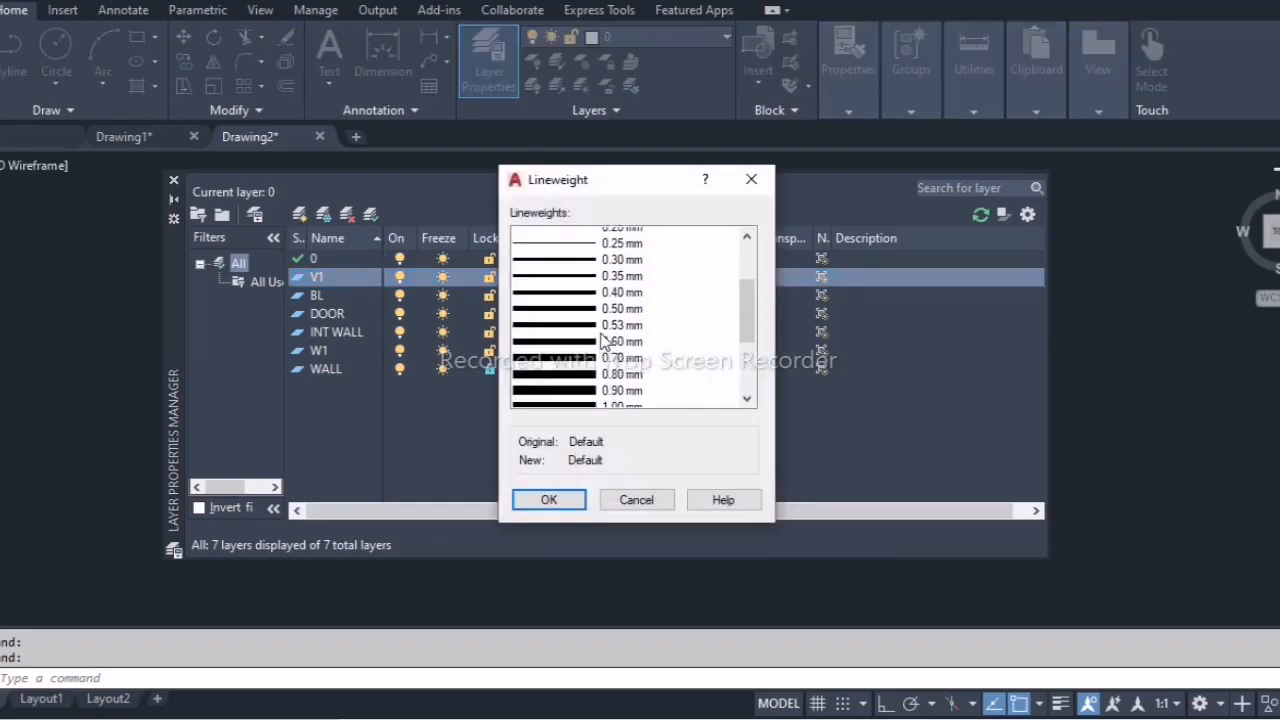
pyautogui.click(583, 322)
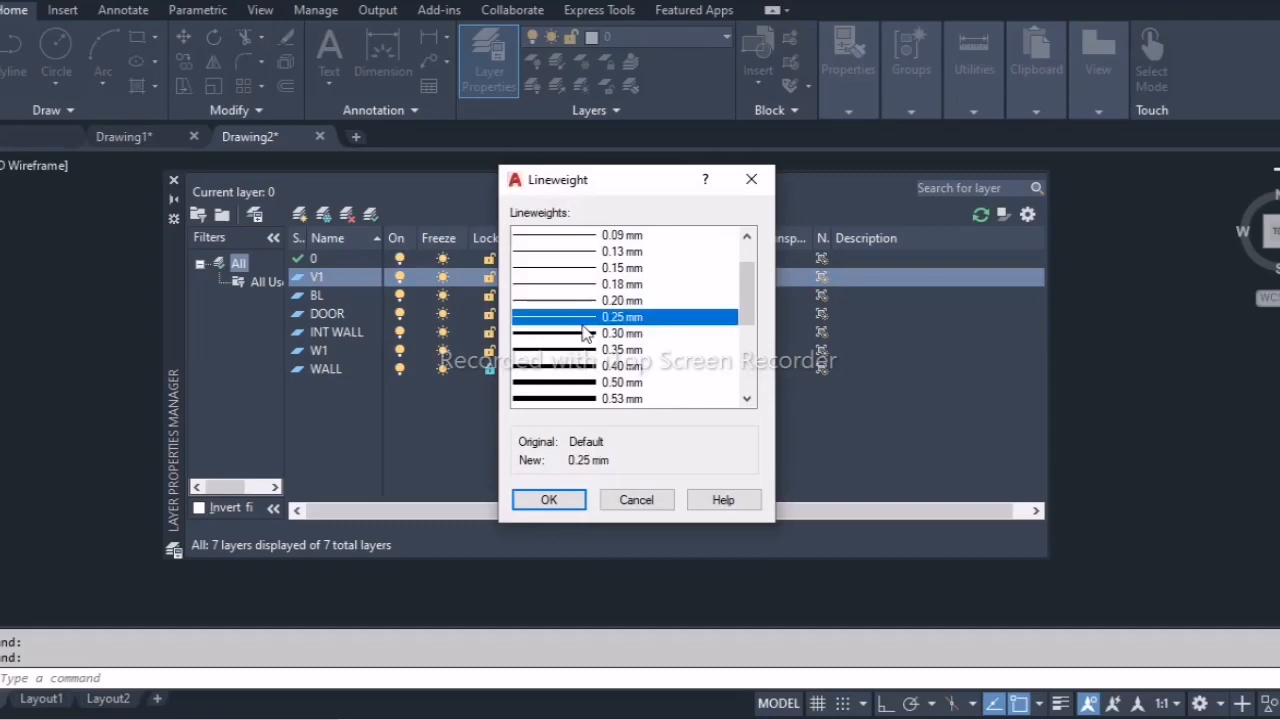
pyautogui.click(578, 500)
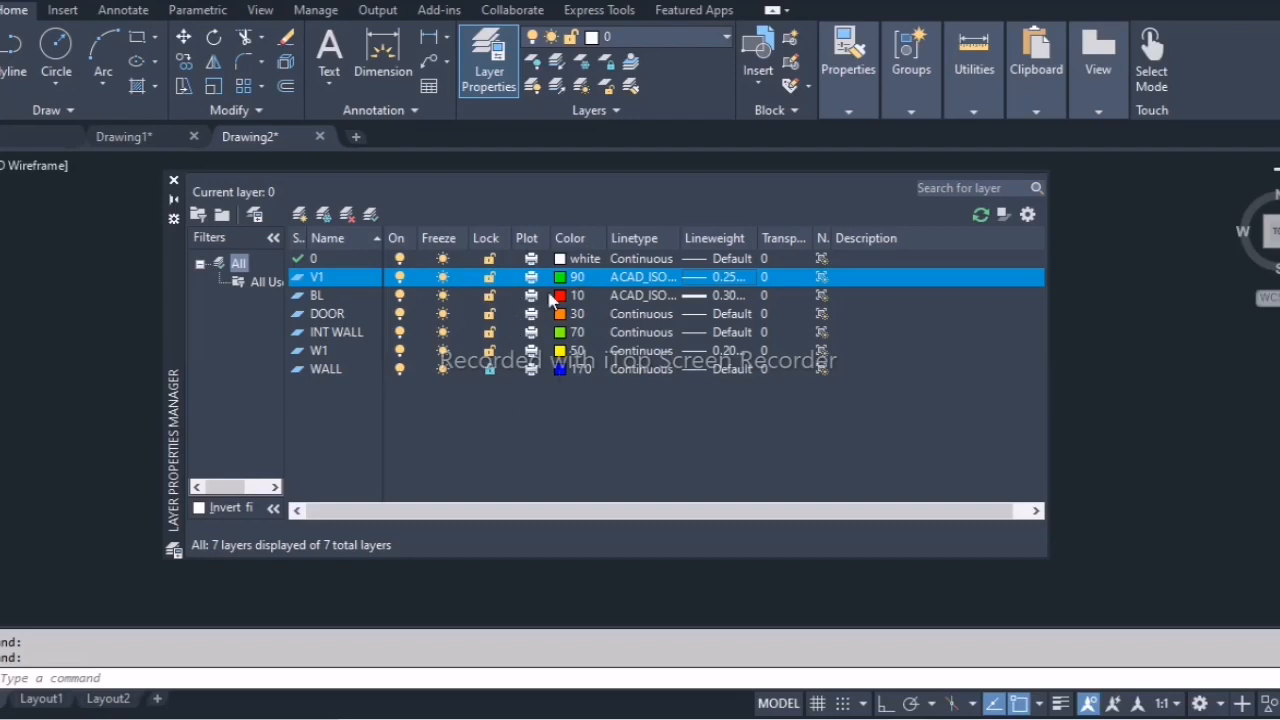
pyautogui.click(173, 181)
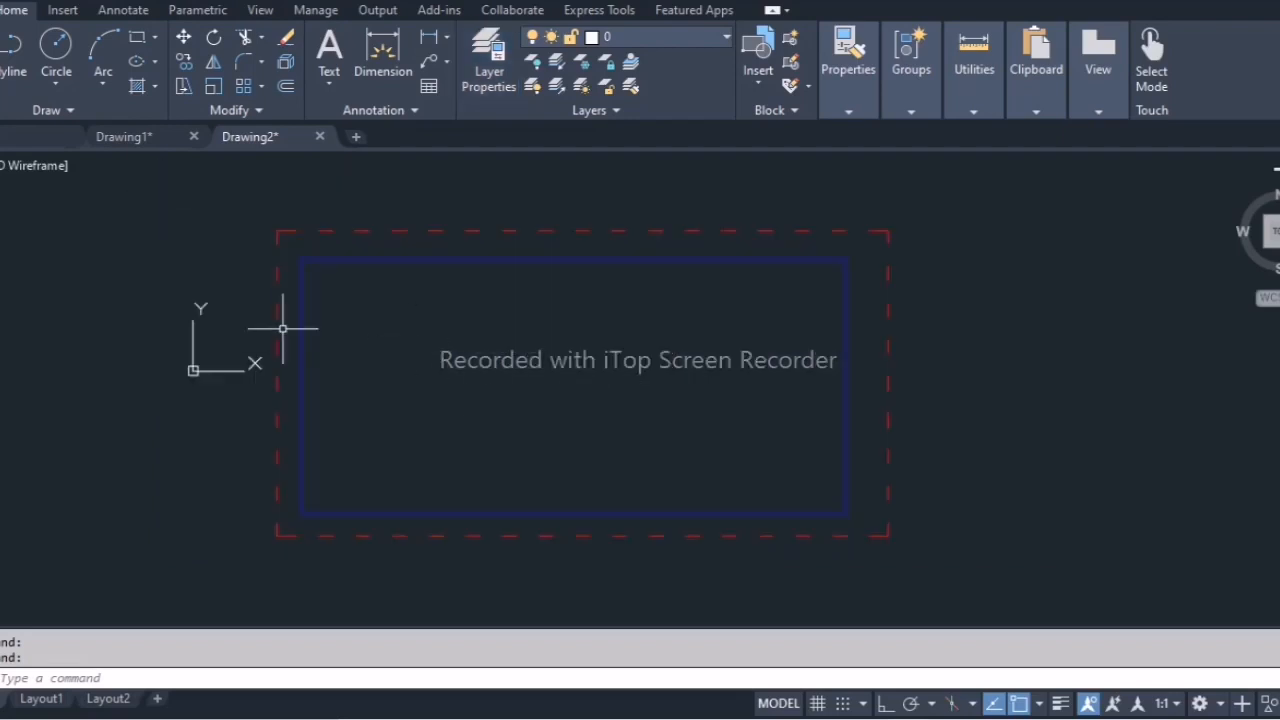
# Change the color of layer V1 to index 130.
pyautogui.scroll(2, 414, 374)
pyautogui.write('L')
pyautogui.press('Return')
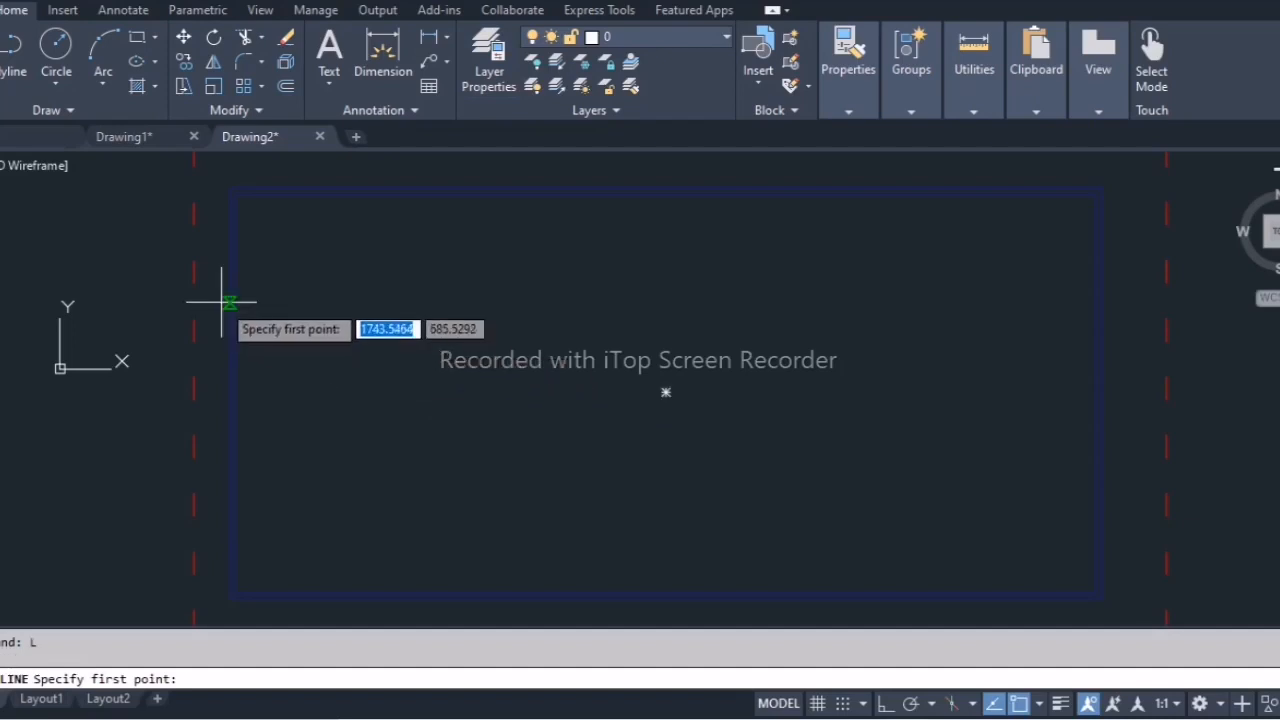
pyautogui.click(642, 37)
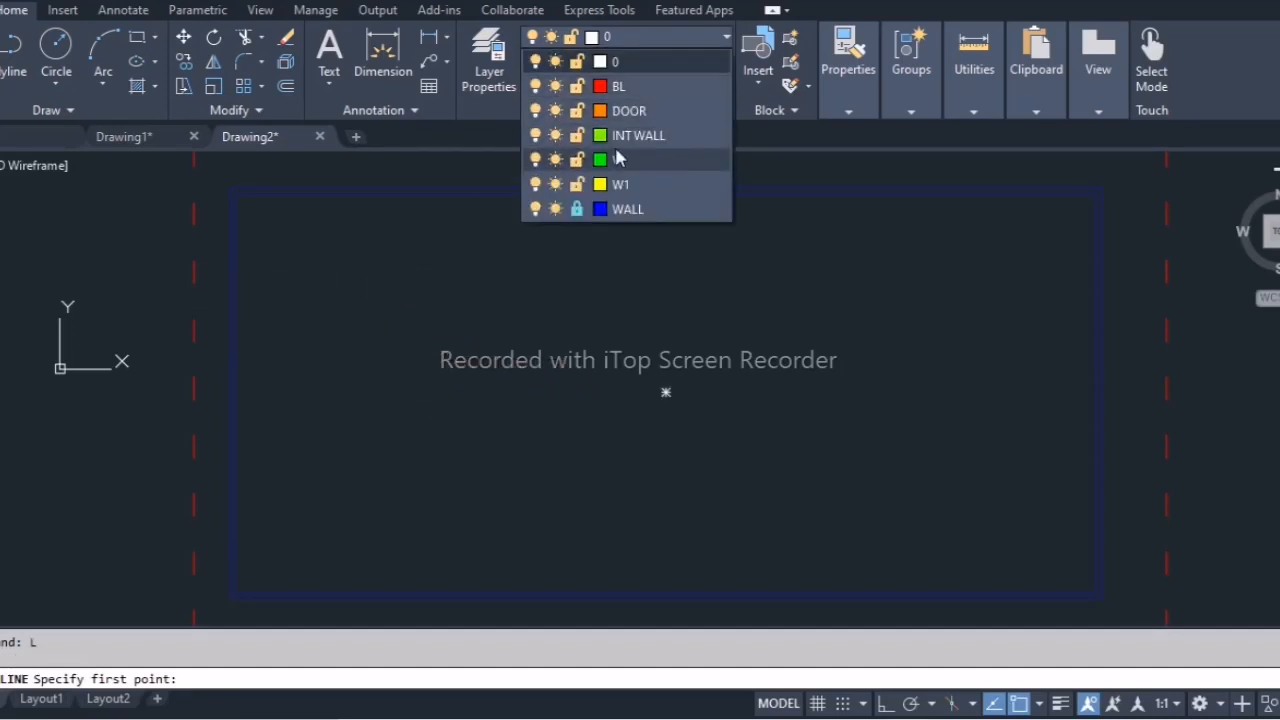
pyautogui.click(601, 160)
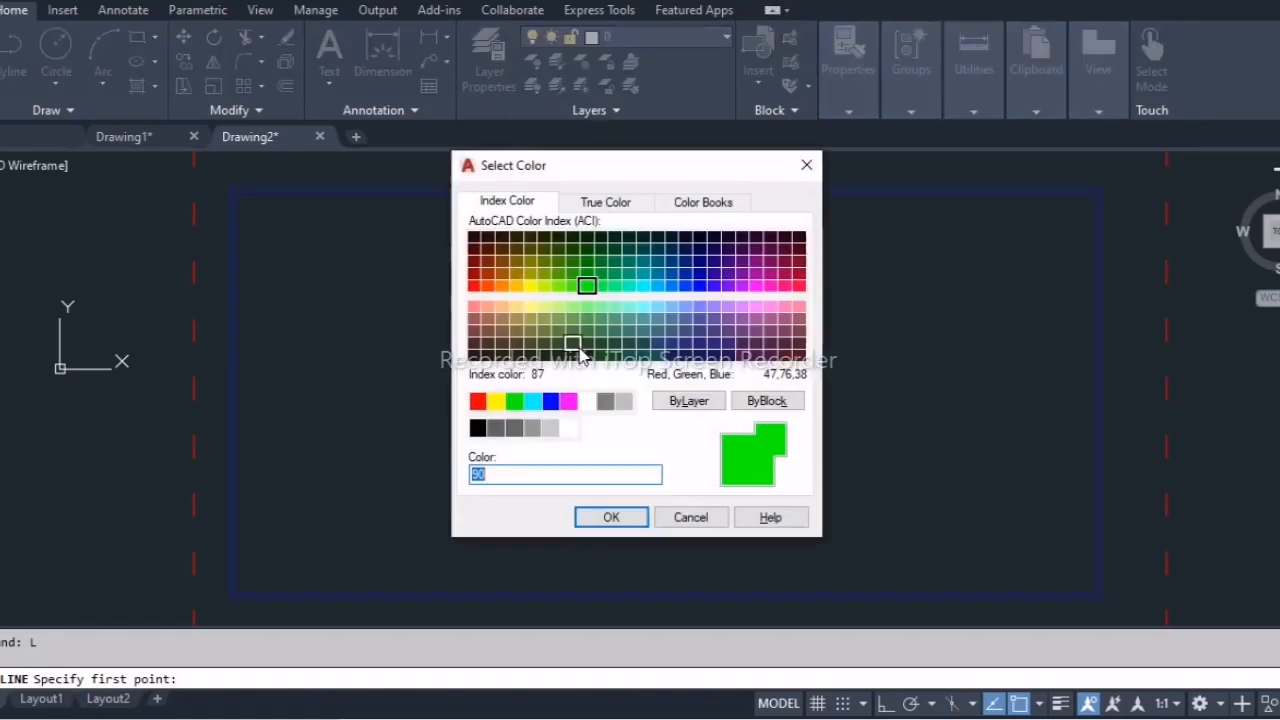
pyautogui.click(642, 286)
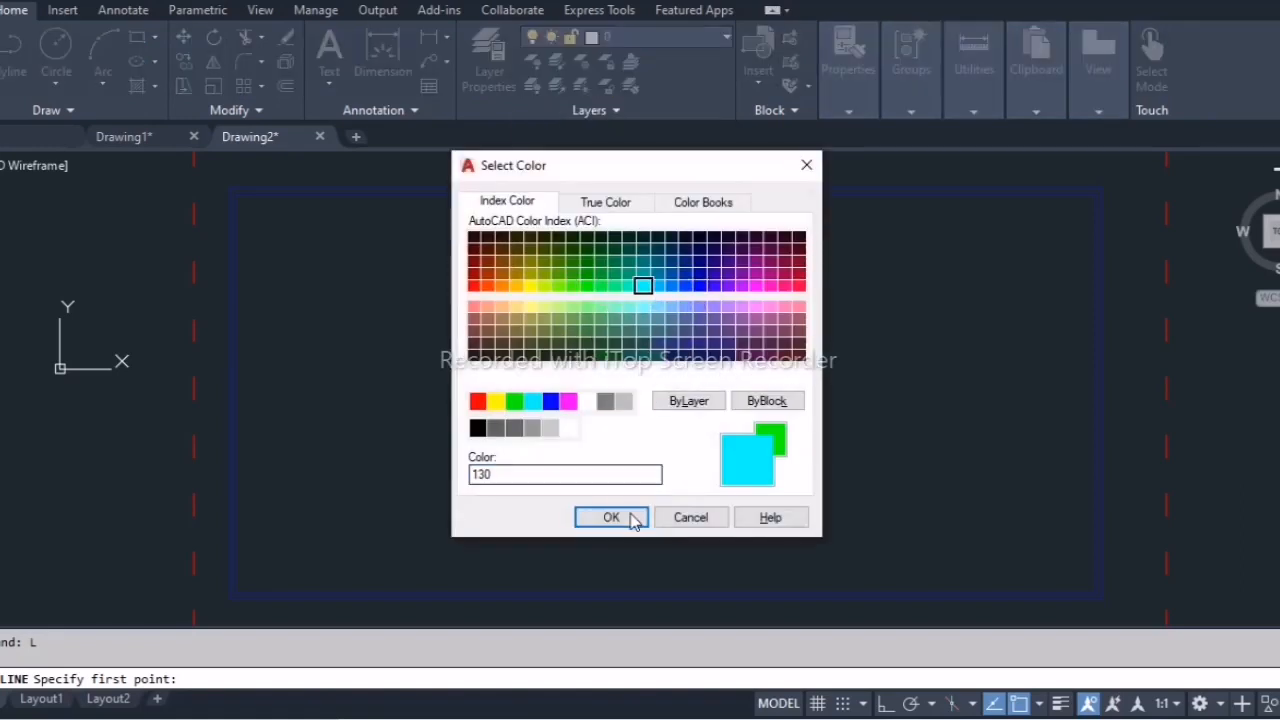
pyautogui.click(625, 517)
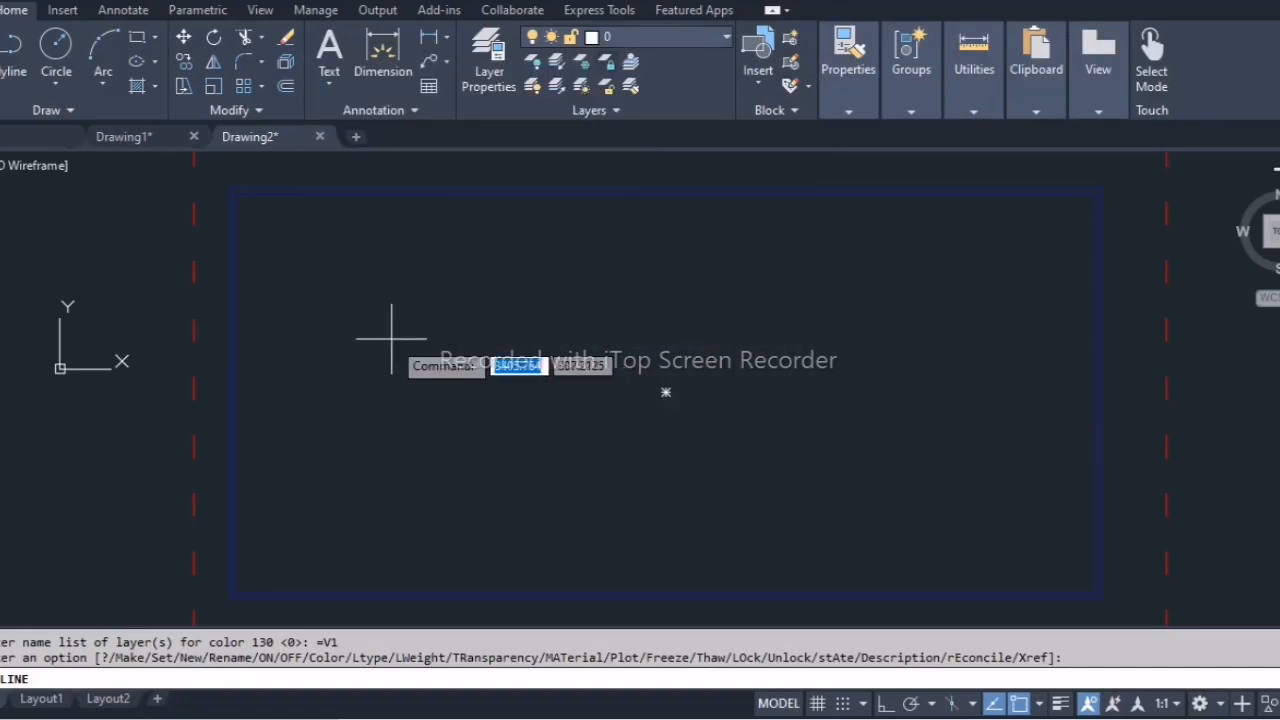
# Make V1 the current layer and draw a short horizontal line across the thickness of the plan's left wall.
pyautogui.click(635, 37)
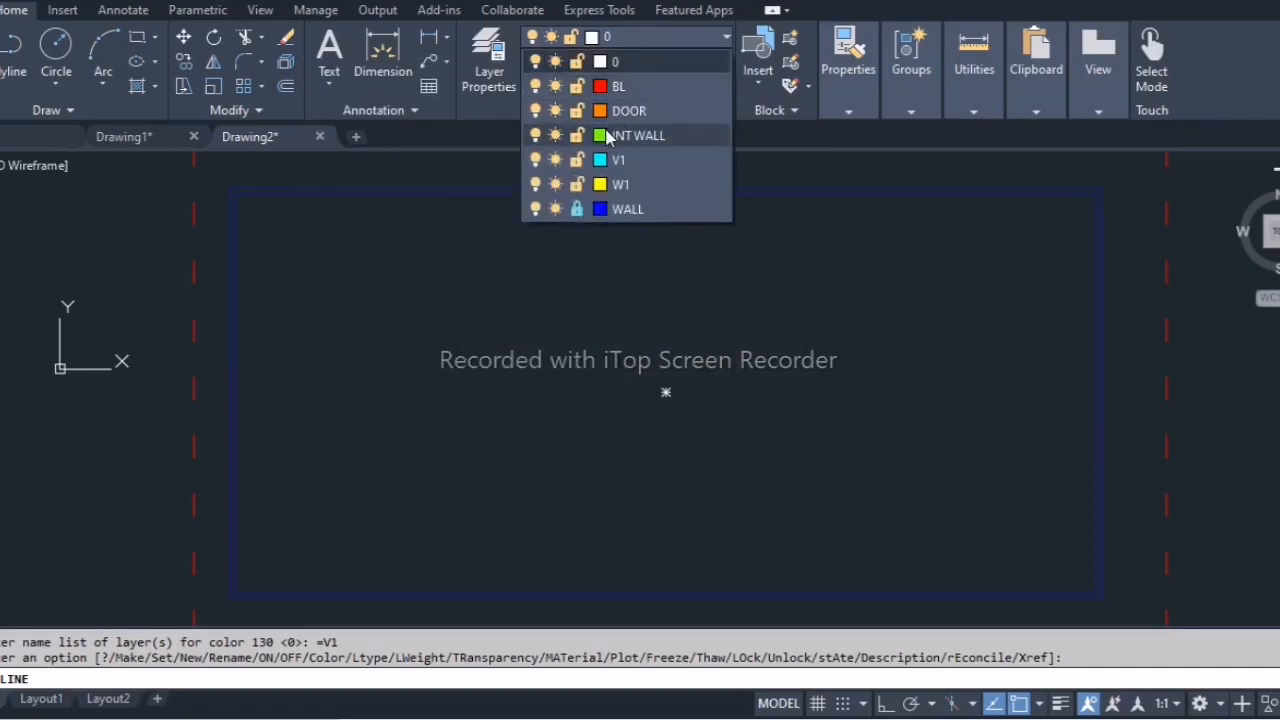
pyautogui.click(638, 172)
pyautogui.moveTo(214, 450); pyautogui.dragTo(340, 407, button='middle')
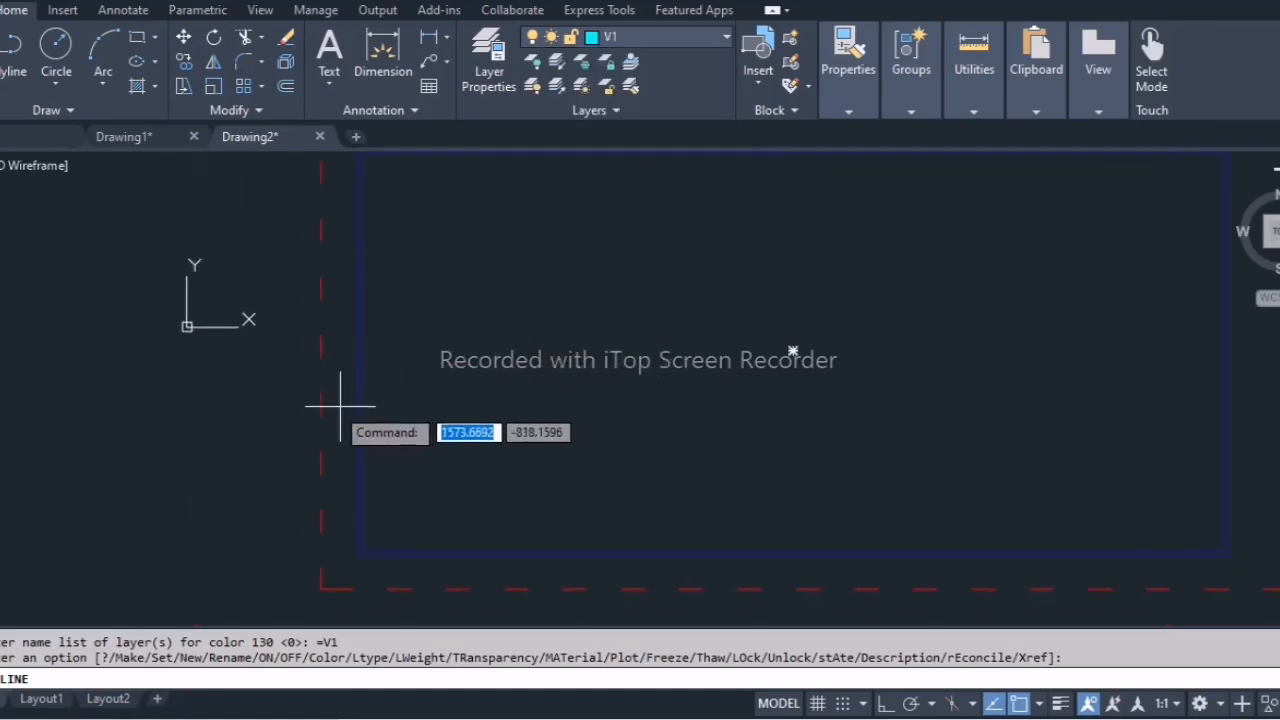
pyautogui.scroll(4, 345, 420)
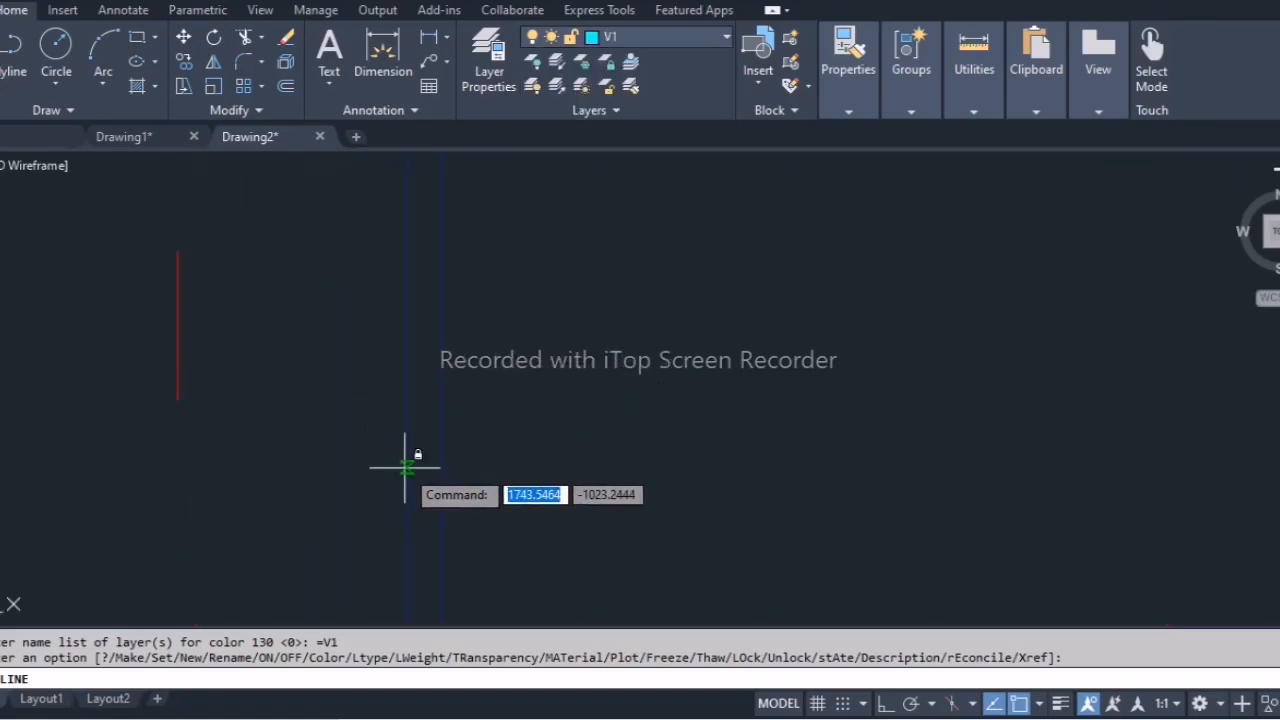
pyautogui.press('Return')
pyautogui.click(406, 467)
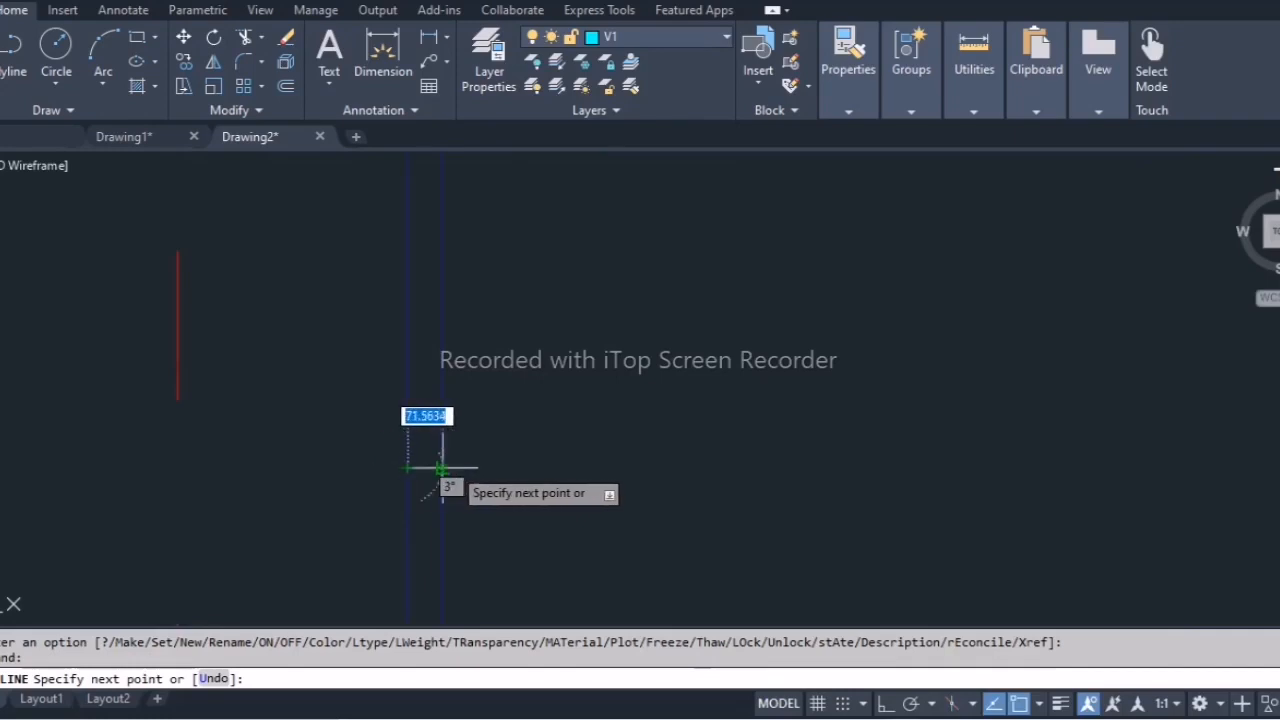
pyautogui.click(441, 467)
pyautogui.press('Return')
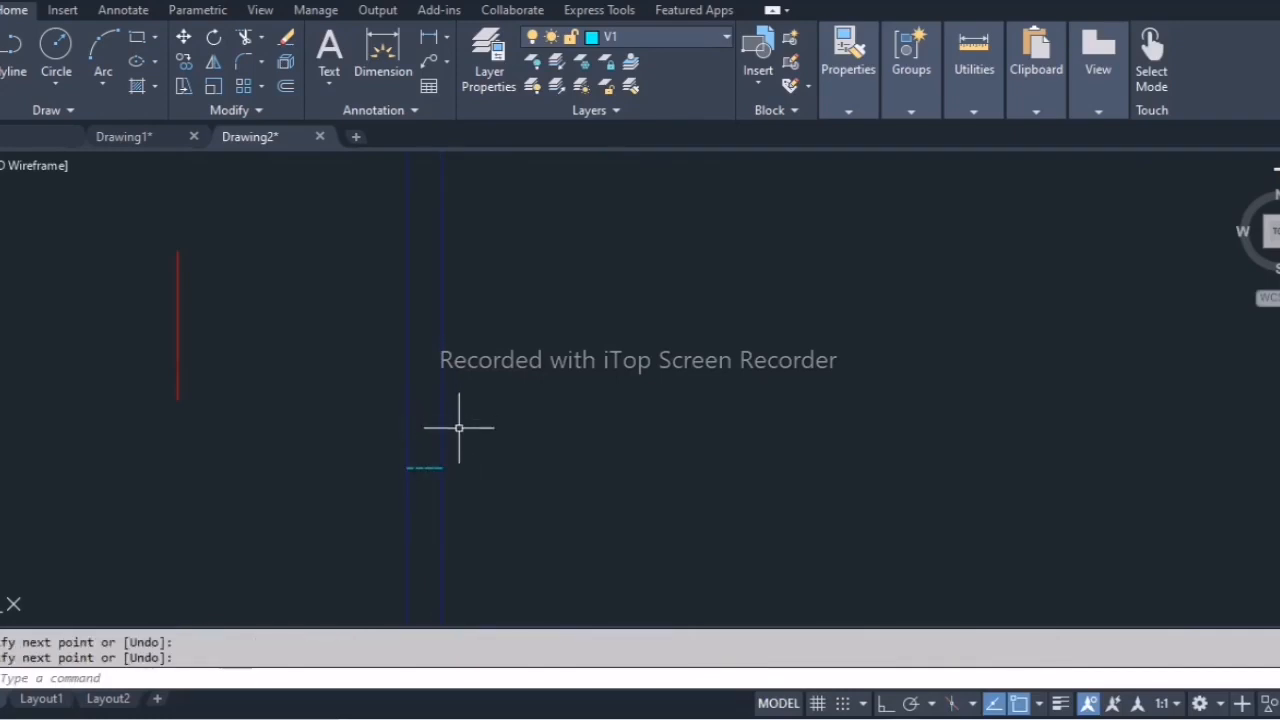
# Draw a second short line across the left wall's thickness, above the first one.
pyautogui.scroll(-2, 516, 292)
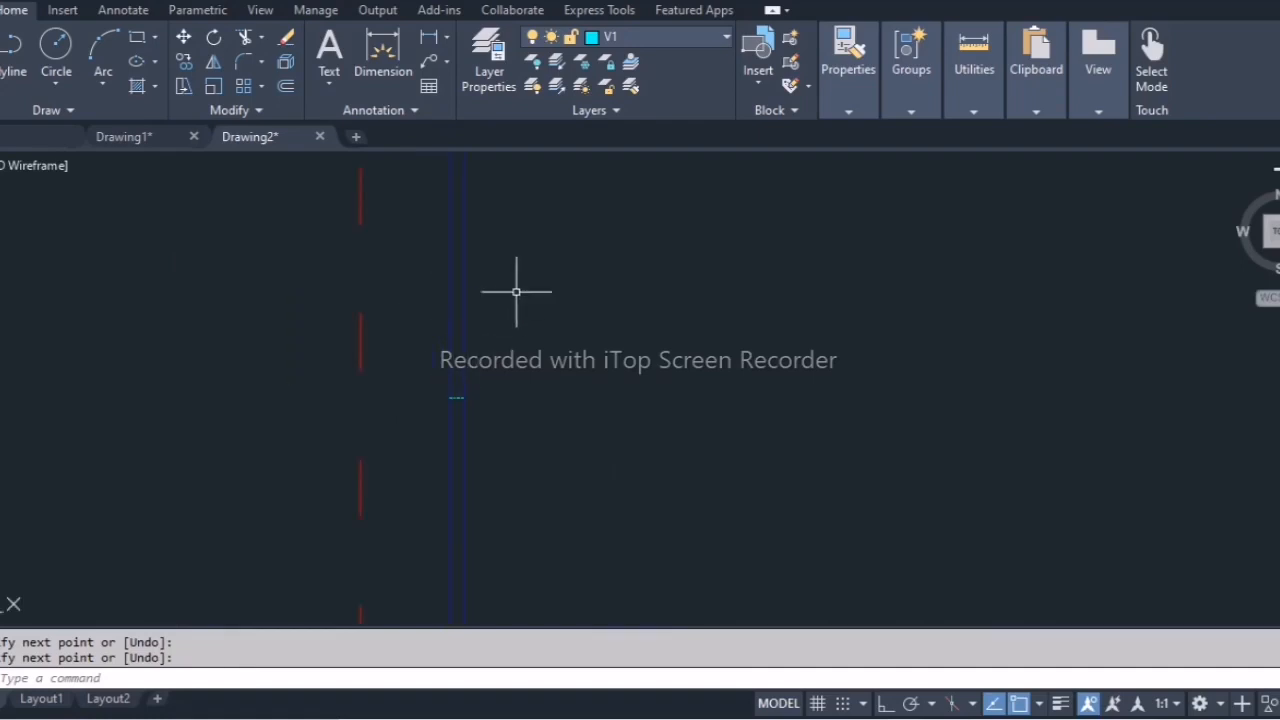
pyautogui.press('Return')
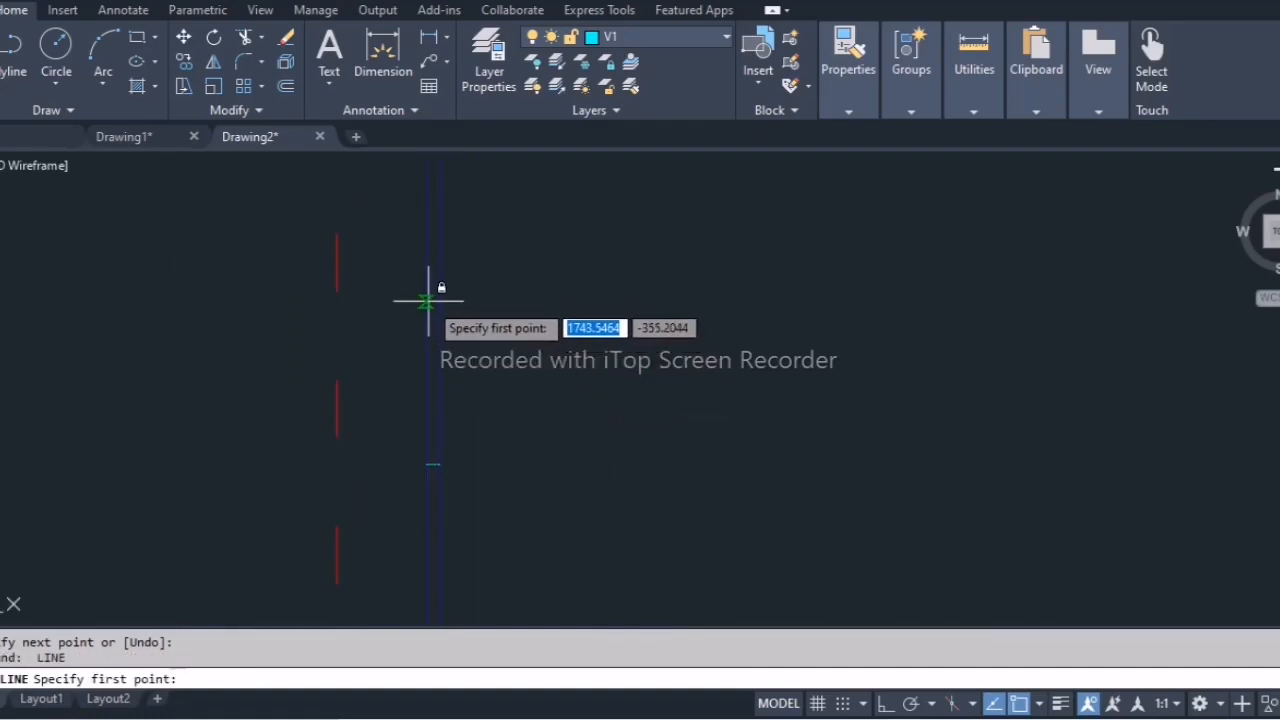
pyautogui.click(430, 331)
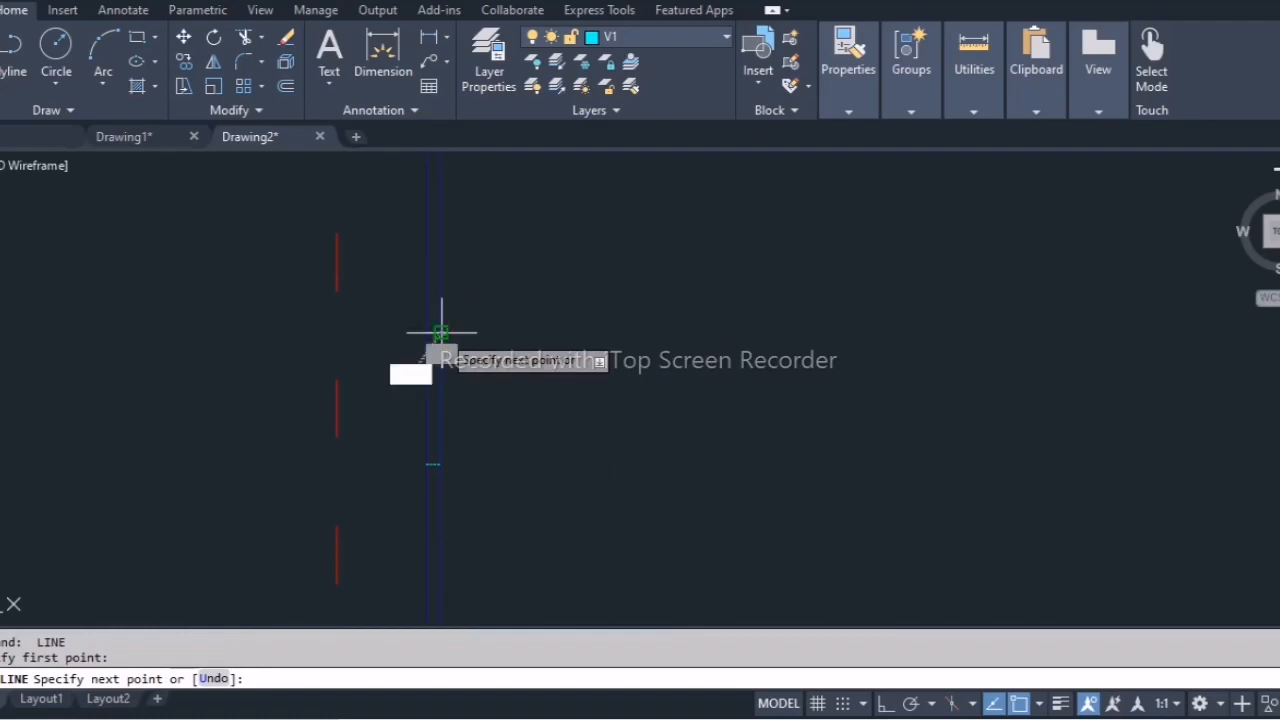
pyautogui.click(437, 333)
pyautogui.press('Return')
# Draw a vertical line joining the midpoints of the two short lines in the left wall.
pyautogui.scroll(2, 437, 363)
pyautogui.press('Return')
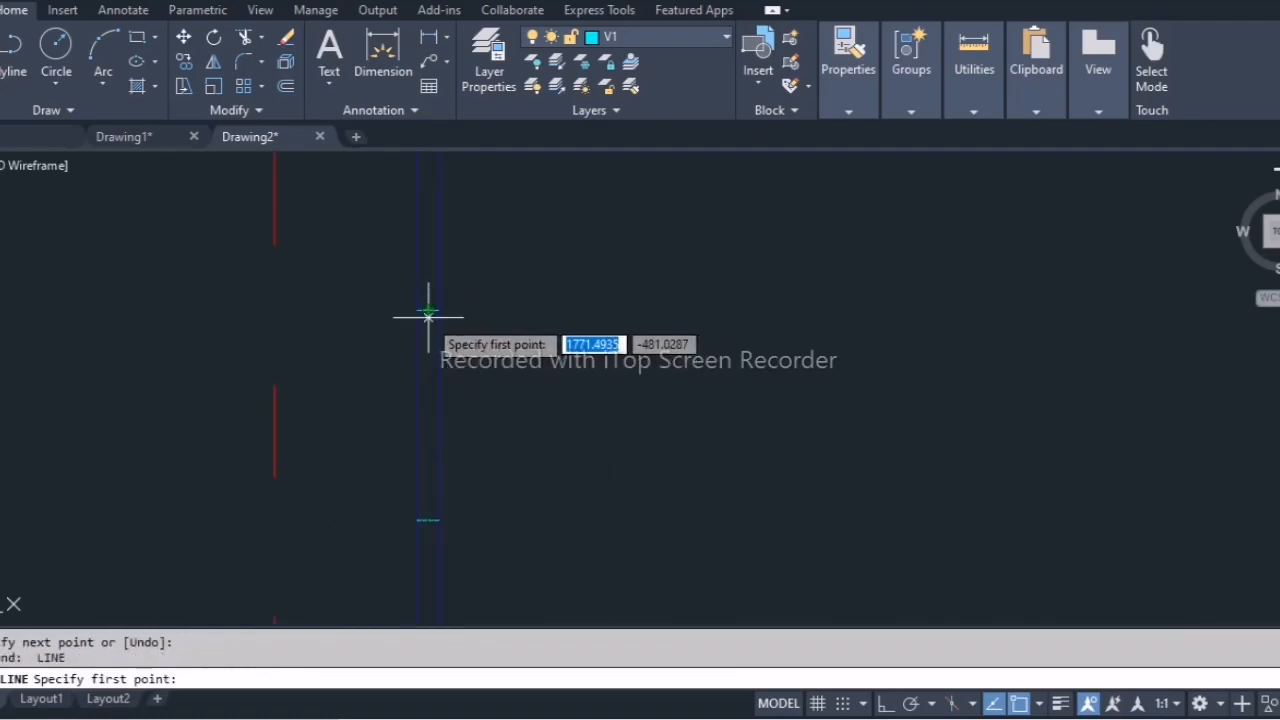
pyautogui.click(428, 310)
pyautogui.click(428, 520)
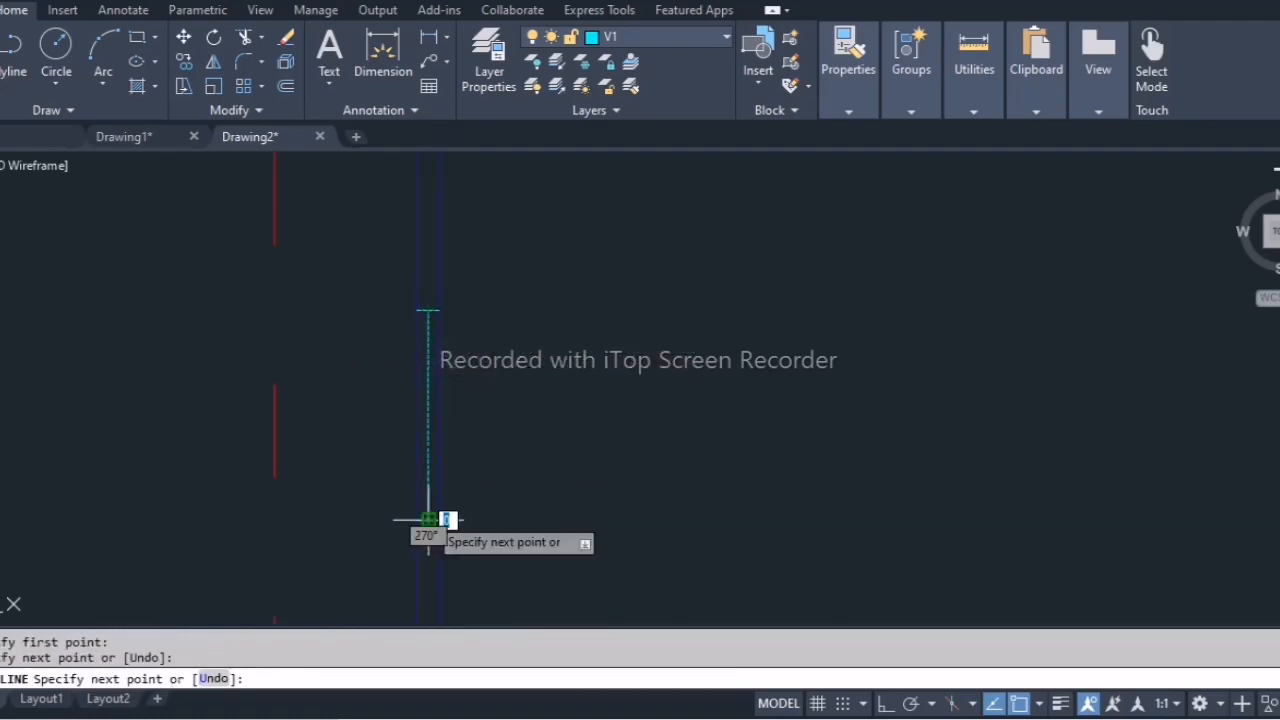
pyautogui.press('Return')
pyautogui.scroll(-5, 511, 429)
pyautogui.moveTo(567, 450); pyautogui.dragTo(474, 437, button='middle')
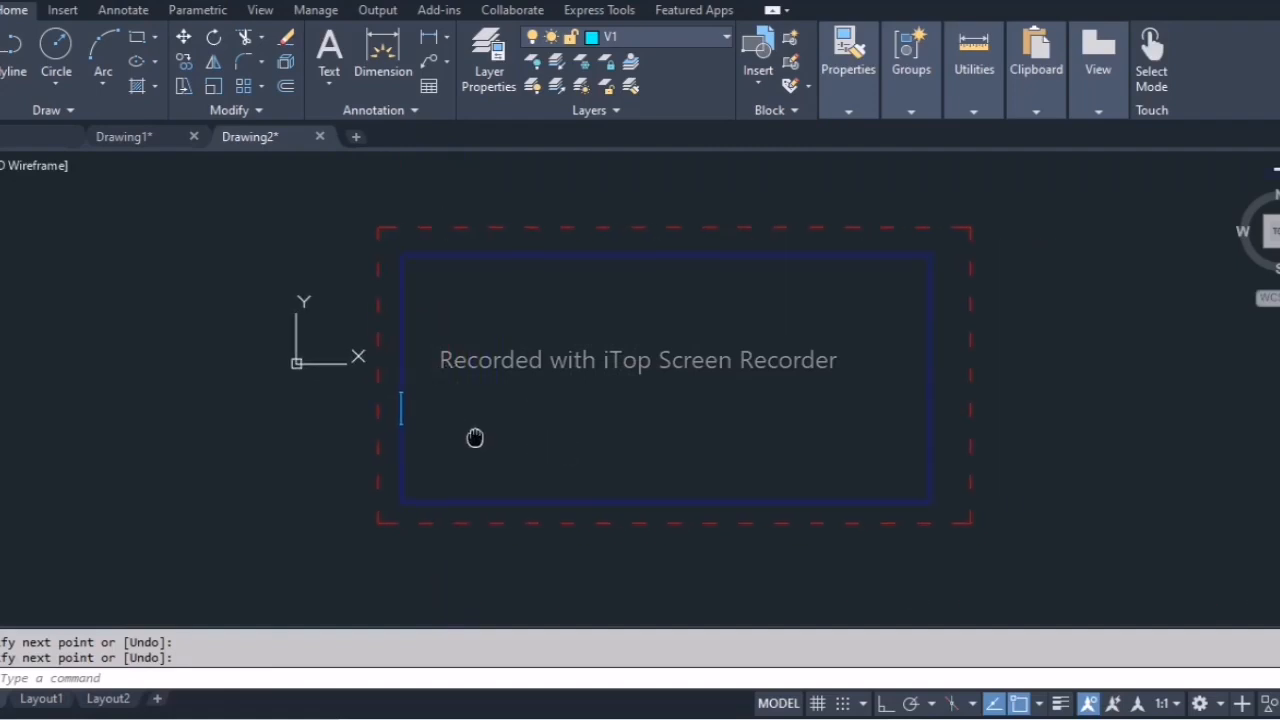
pyautogui.scroll(2, 443, 414)
pyautogui.moveTo(548, 424)
pyautogui.mouseDown(button='middle')
pyautogui.moveTo(491, 434)
pyautogui.moveTo(435, 468)
pyautogui.moveTo(467, 473)
pyautogui.mouseUp(button='middle')
pyautogui.scroll(-2, 429, 471)
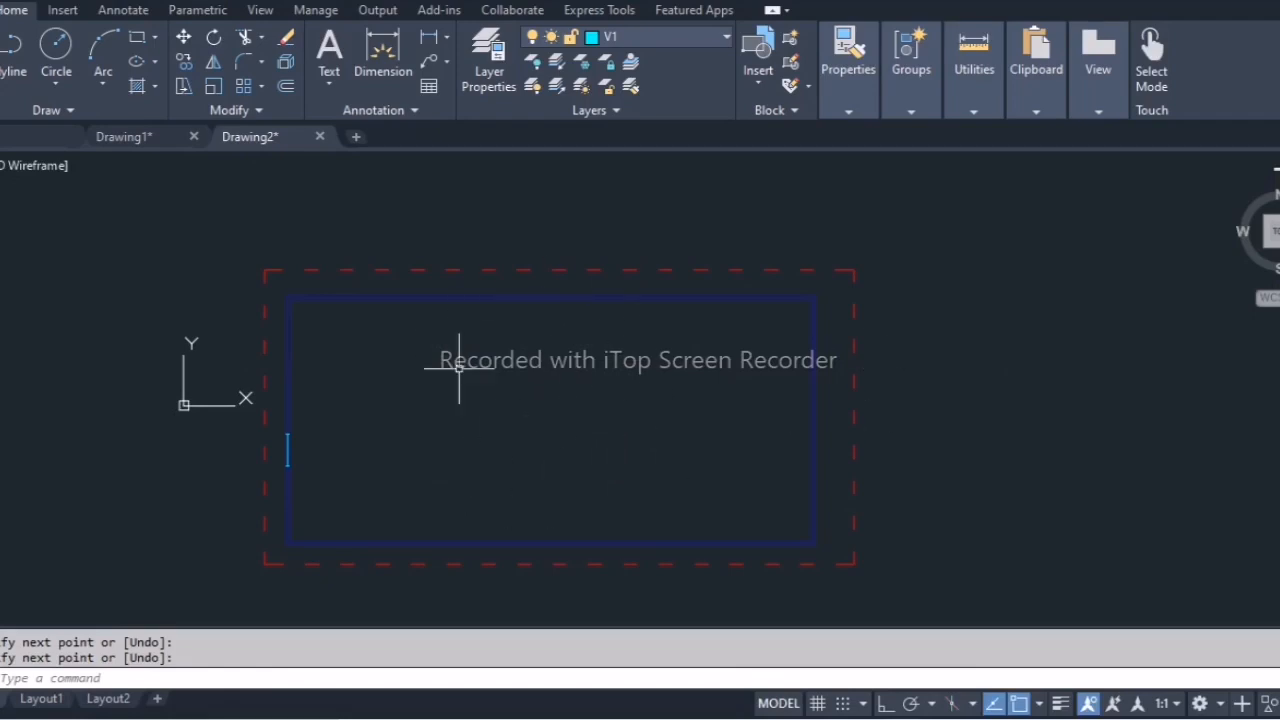
pyautogui.moveTo(564, 408)
pyautogui.mouseDown(button='middle')
pyautogui.moveTo(578, 340)
pyautogui.moveTo(558, 372)
pyautogui.mouseUp(button='middle')
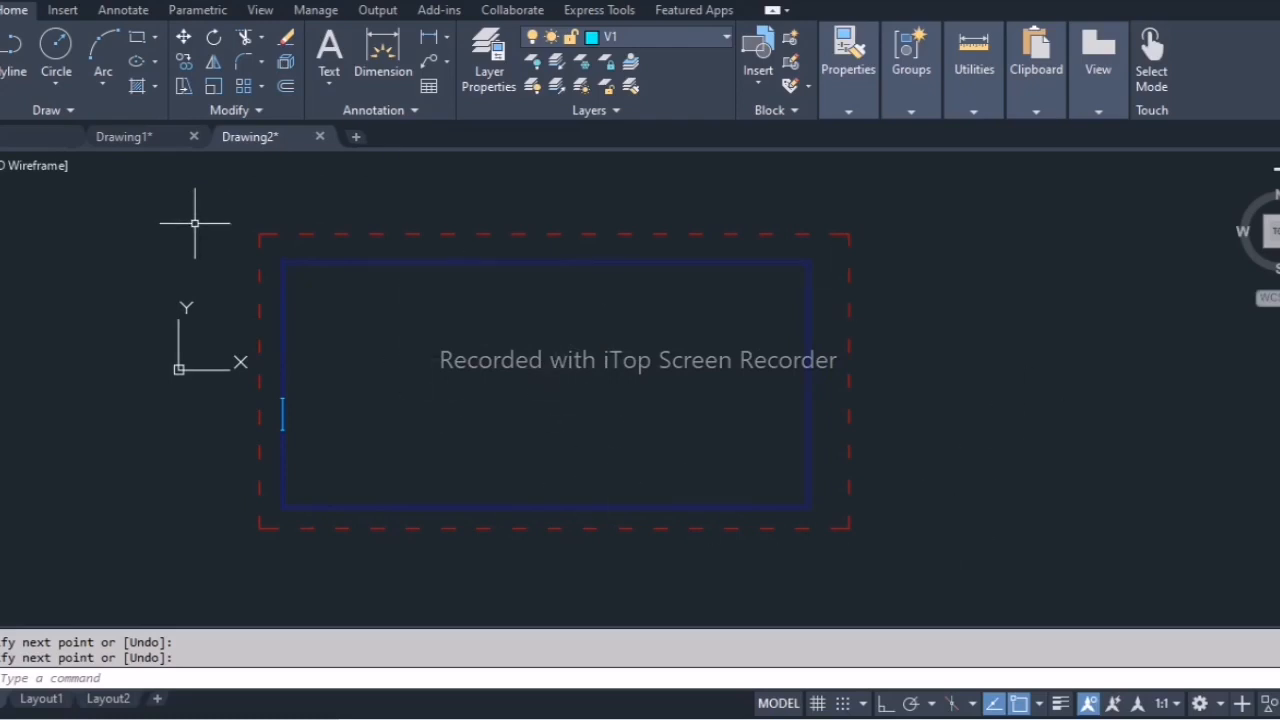
# Switch to the Drawing1 file and bring both of its floor plans into view.
pyautogui.click(128, 137)
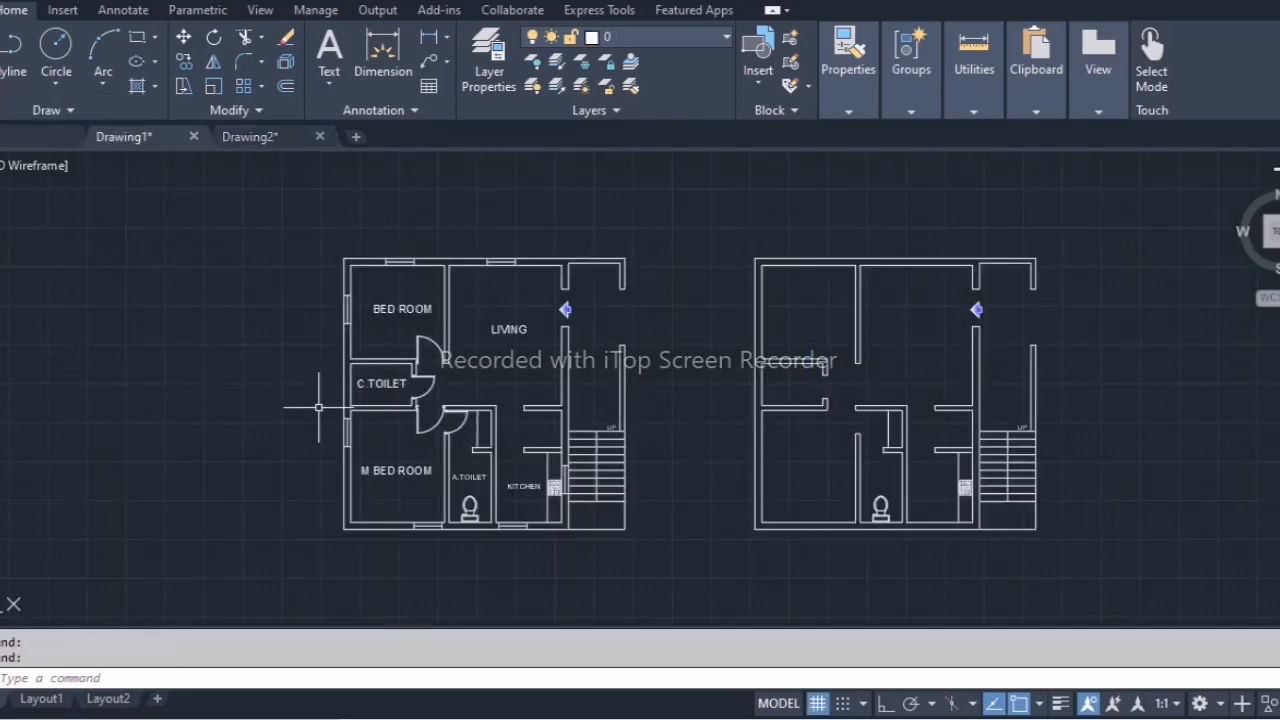
pyautogui.moveTo(651, 423)
pyautogui.mouseDown(button='middle')
pyautogui.moveTo(471, 451)
pyautogui.moveTo(609, 423)
pyautogui.moveTo(580, 422)
pyautogui.mouseUp(button='middle')
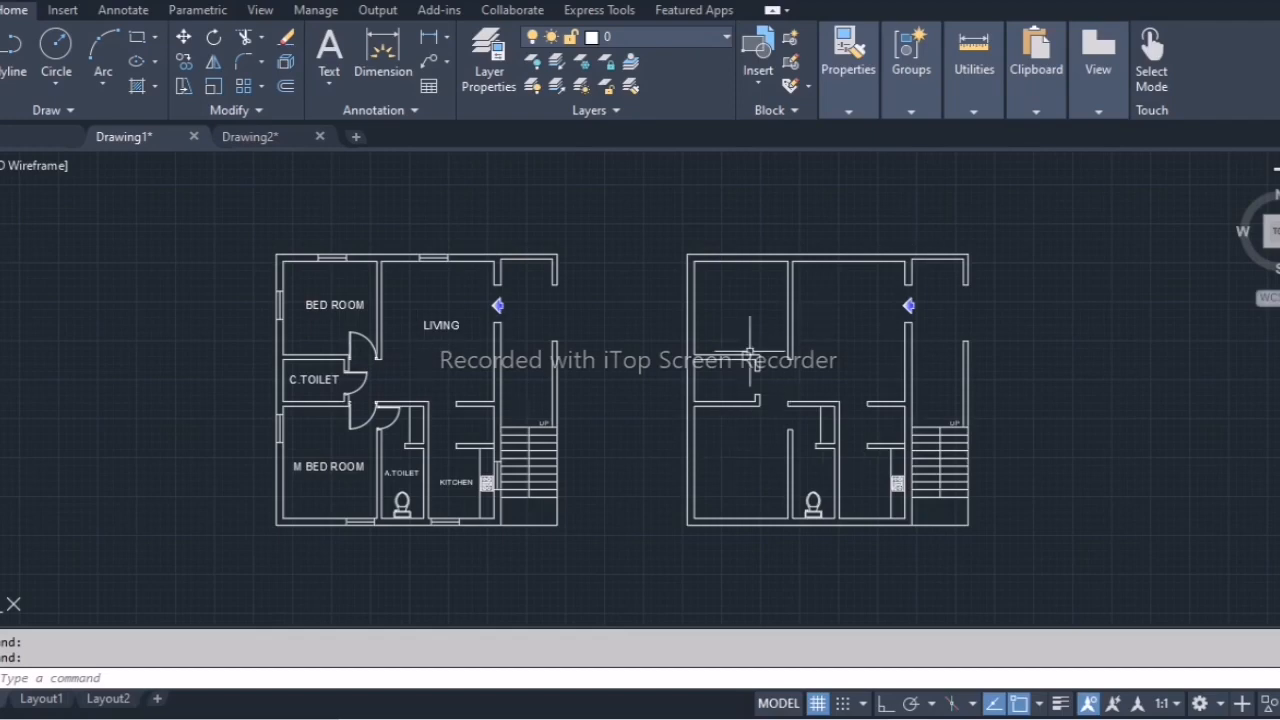
pyautogui.moveTo(846, 380); pyautogui.dragTo(812, 375, button='middle')
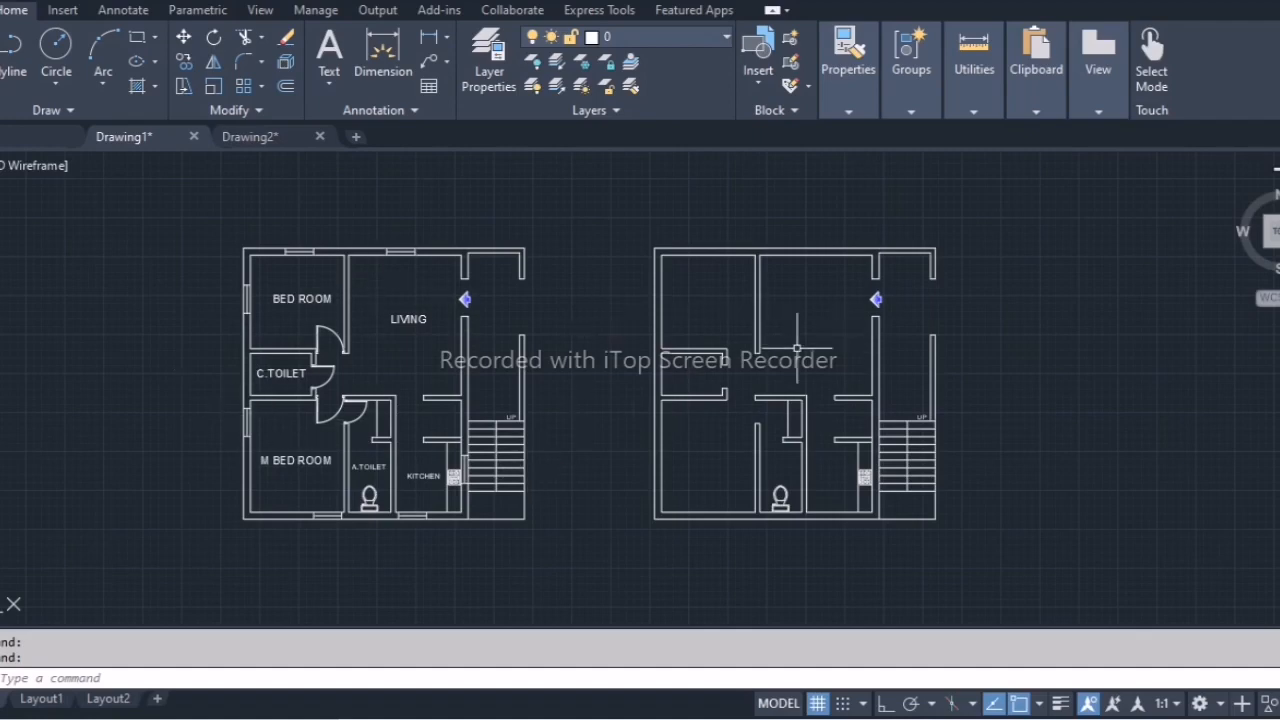
pyautogui.click(635, 38)
pyautogui.moveTo(584, 394); pyautogui.dragTo(575, 397, button='middle')
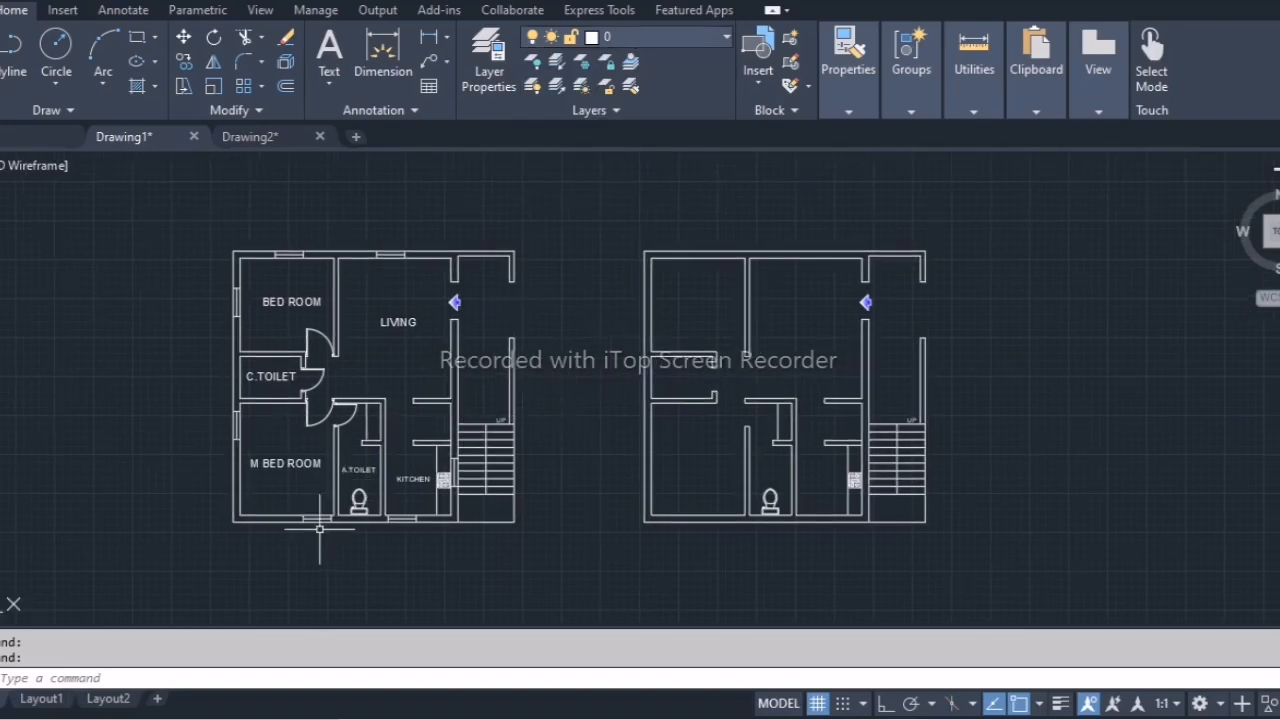
pyautogui.moveTo(550, 414); pyautogui.dragTo(544, 416, button='middle')
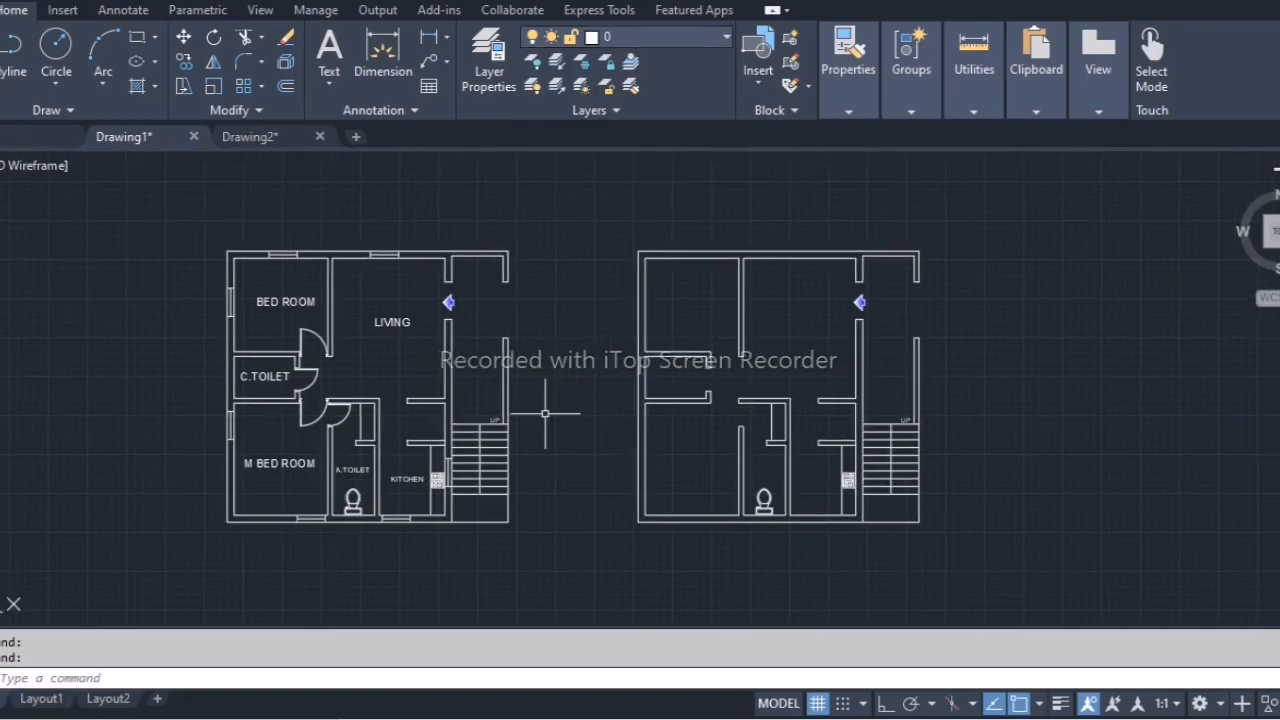
# Start COPYTOLAYER and select the two windows in the left outer wall of the labelled floor plan, at M BED ROOM and BED ROOM.
pyautogui.write('COP')
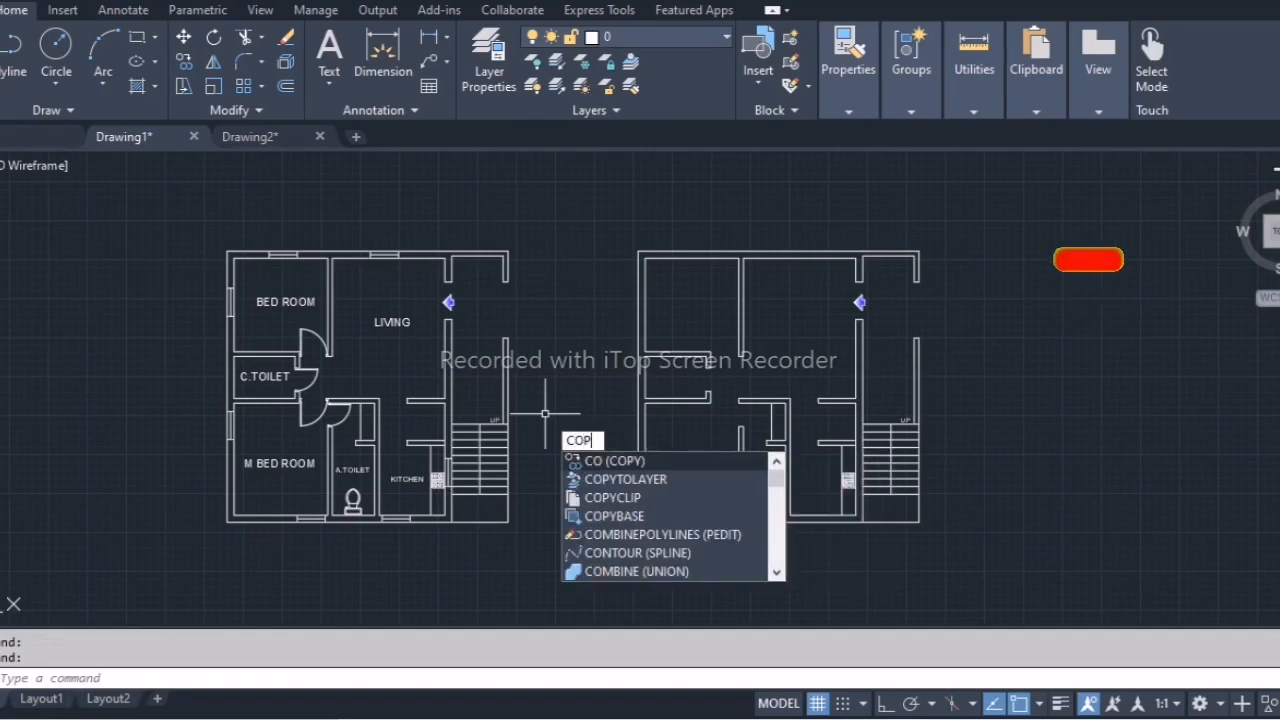
pyautogui.write('YTOLAYER')
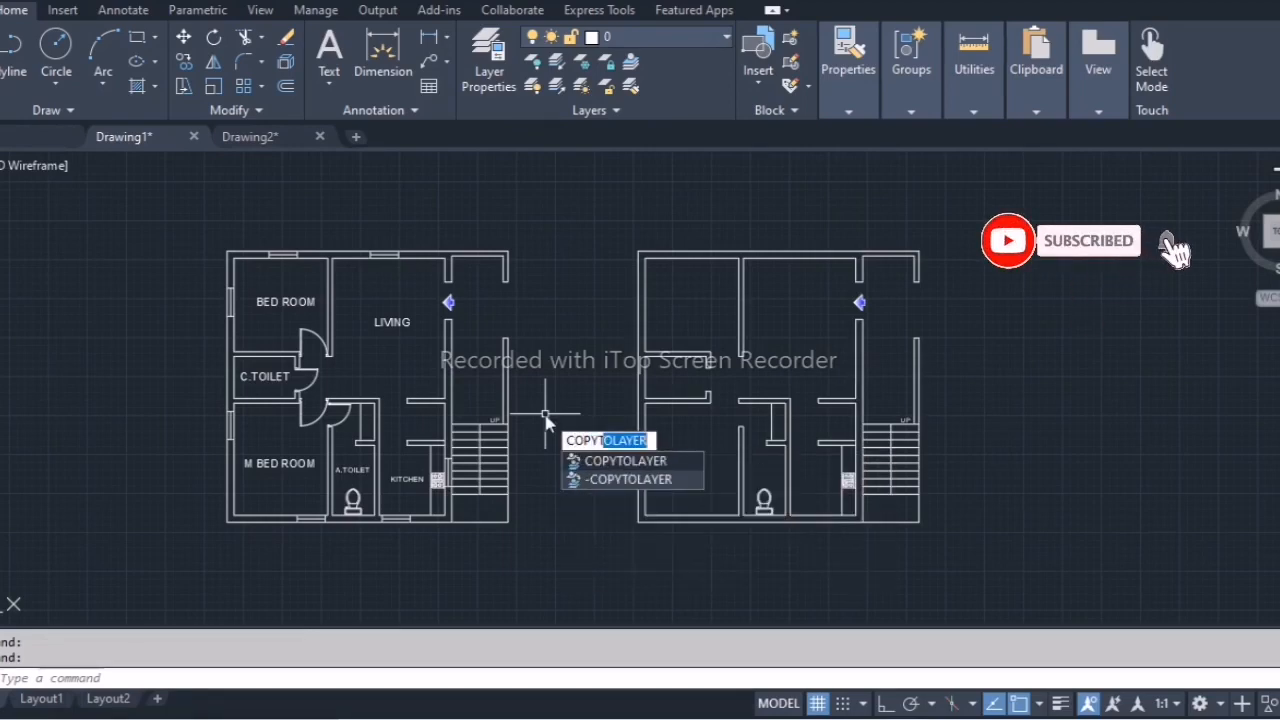
pyautogui.click(620, 462)
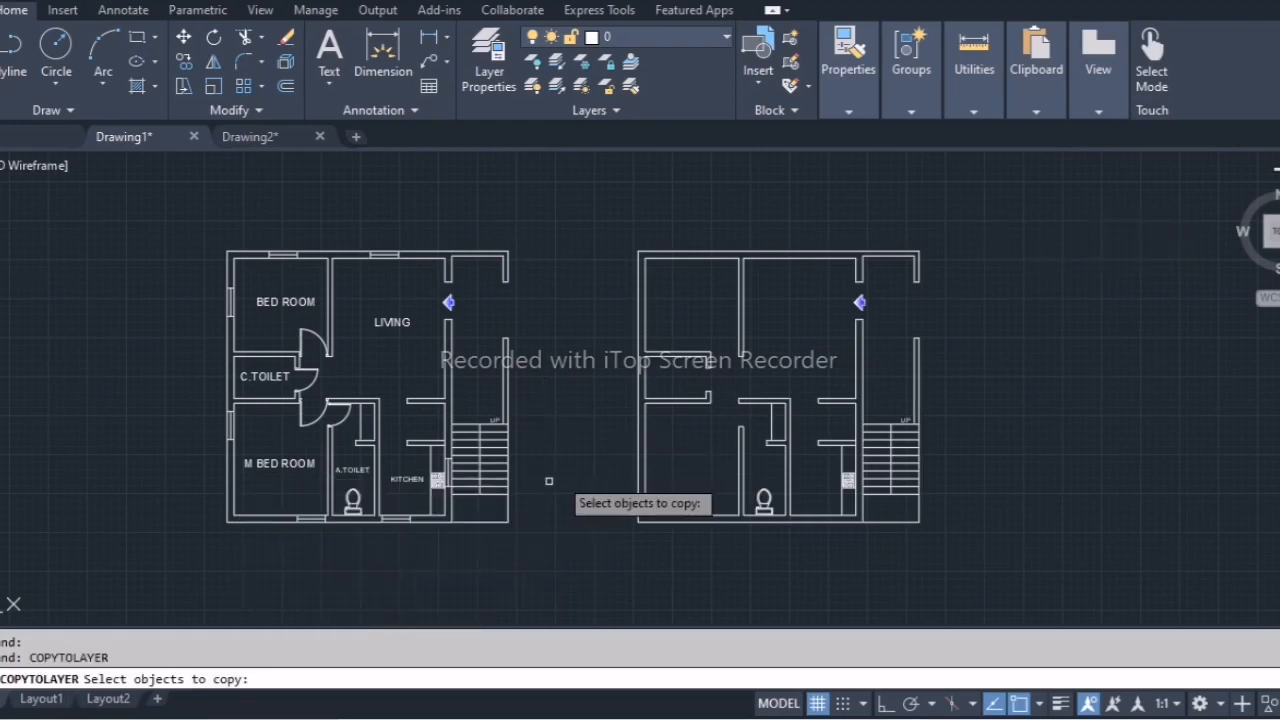
pyautogui.scroll(2, 259, 507)
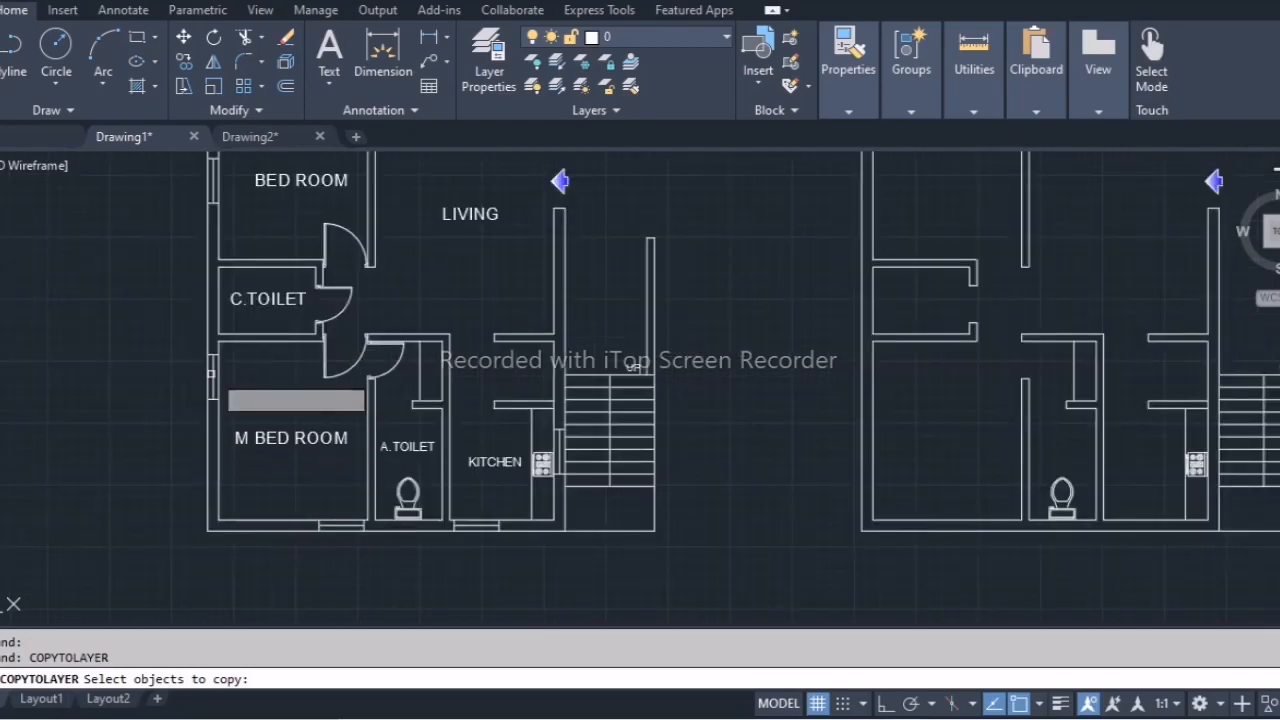
pyautogui.scroll(4, 183, 340)
pyautogui.click(197, 354)
pyautogui.click(322, 510)
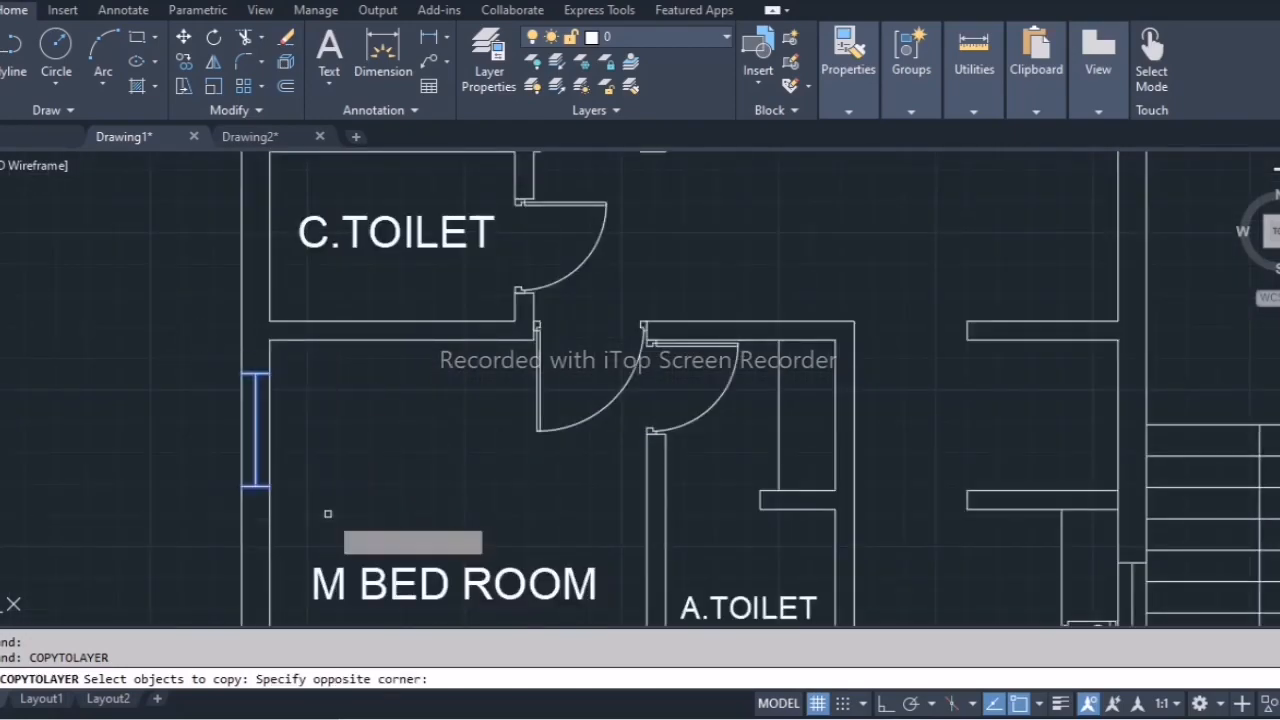
pyautogui.scroll(-4, 324, 477)
pyautogui.scroll(4, 285, 258)
pyautogui.click(284, 256)
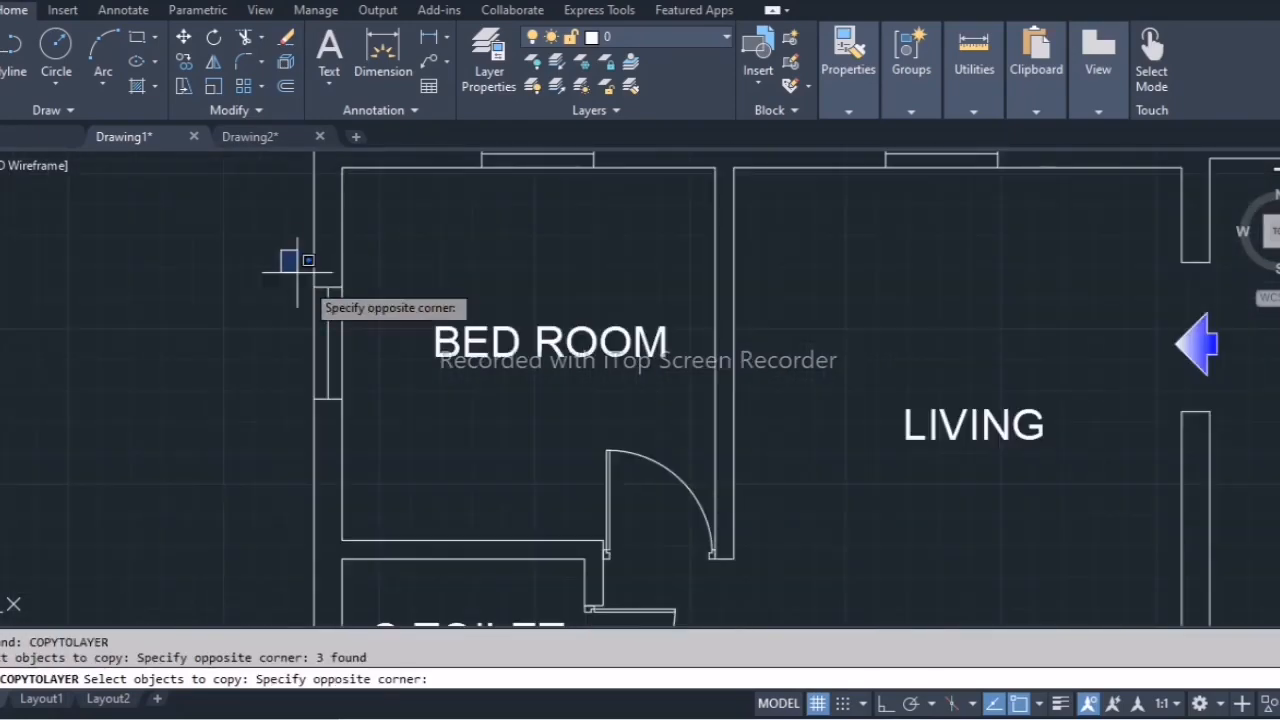
pyautogui.click(406, 440)
# Add the two windows in the labelled plan's upper wall, above BED ROOM and LIVING, to the copy selection.
pyautogui.scroll(-6, 394, 445)
pyautogui.scroll(2, 408, 326)
pyautogui.moveTo(408, 326); pyautogui.dragTo(351, 234, button='middle')
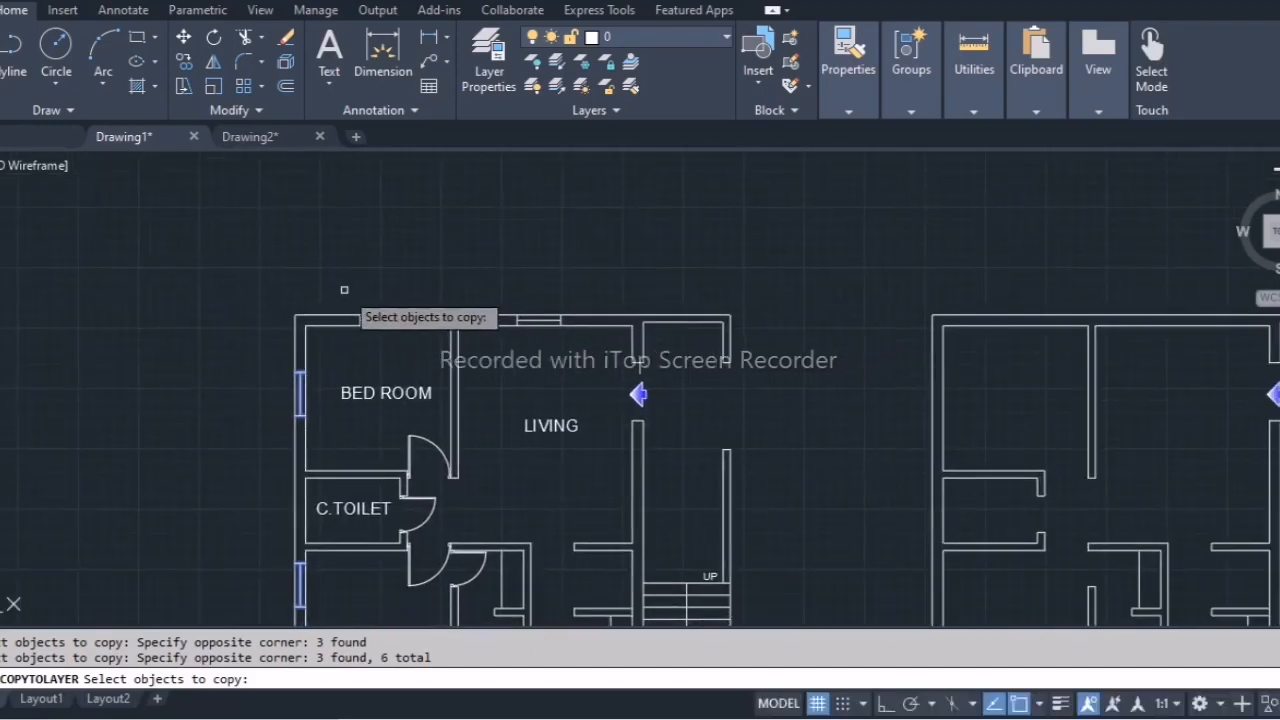
pyautogui.click(344, 290)
pyautogui.click(425, 342)
pyautogui.click(470, 266)
pyautogui.click(585, 343)
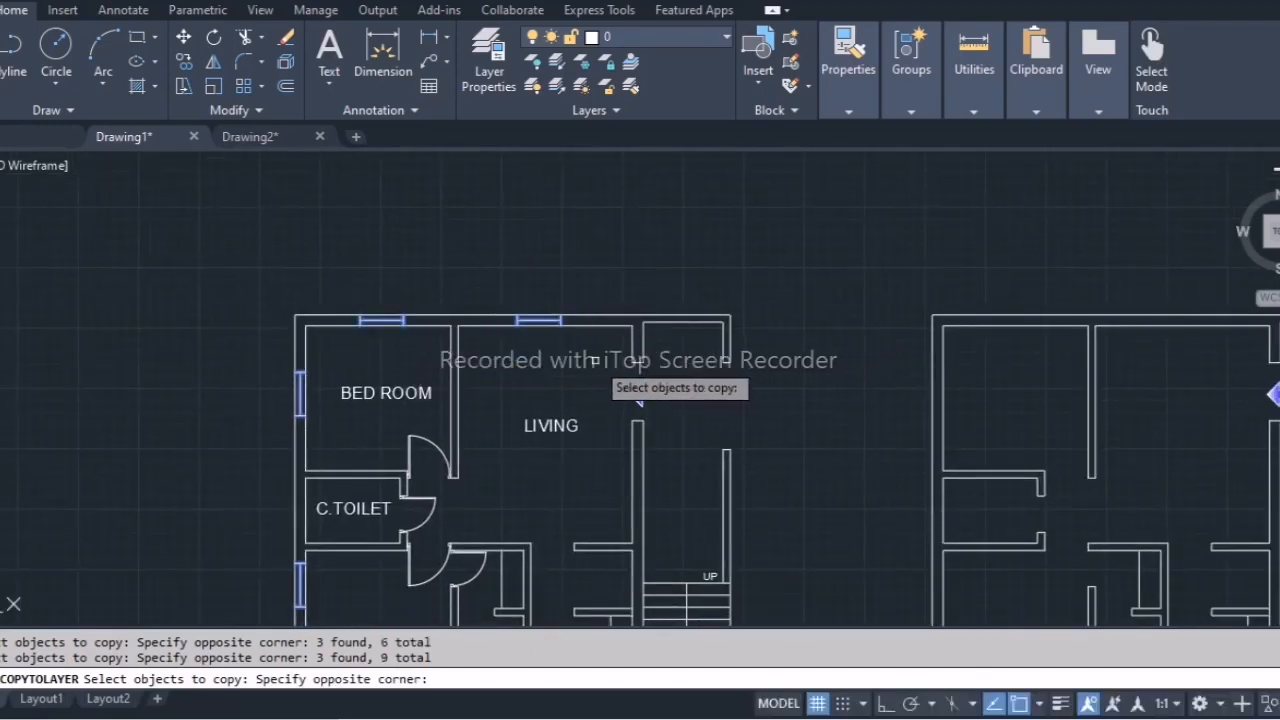
# Add the two windows in the labelled plan's lower wall, below M BED ROOM and KITCHEN, to the copy selection.
pyautogui.moveTo(580, 400); pyautogui.dragTo(545, 340, button='middle')
pyautogui.scroll(5, 330, 548)
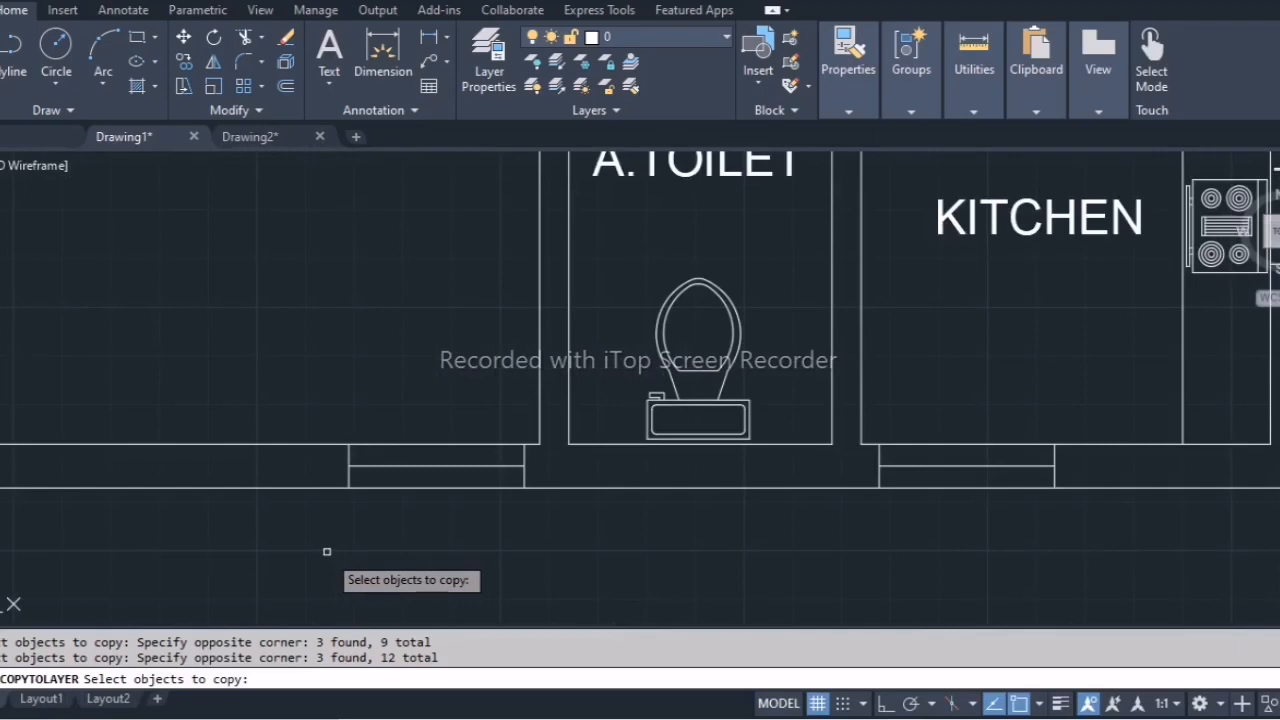
pyautogui.click(325, 405)
pyautogui.click(549, 571)
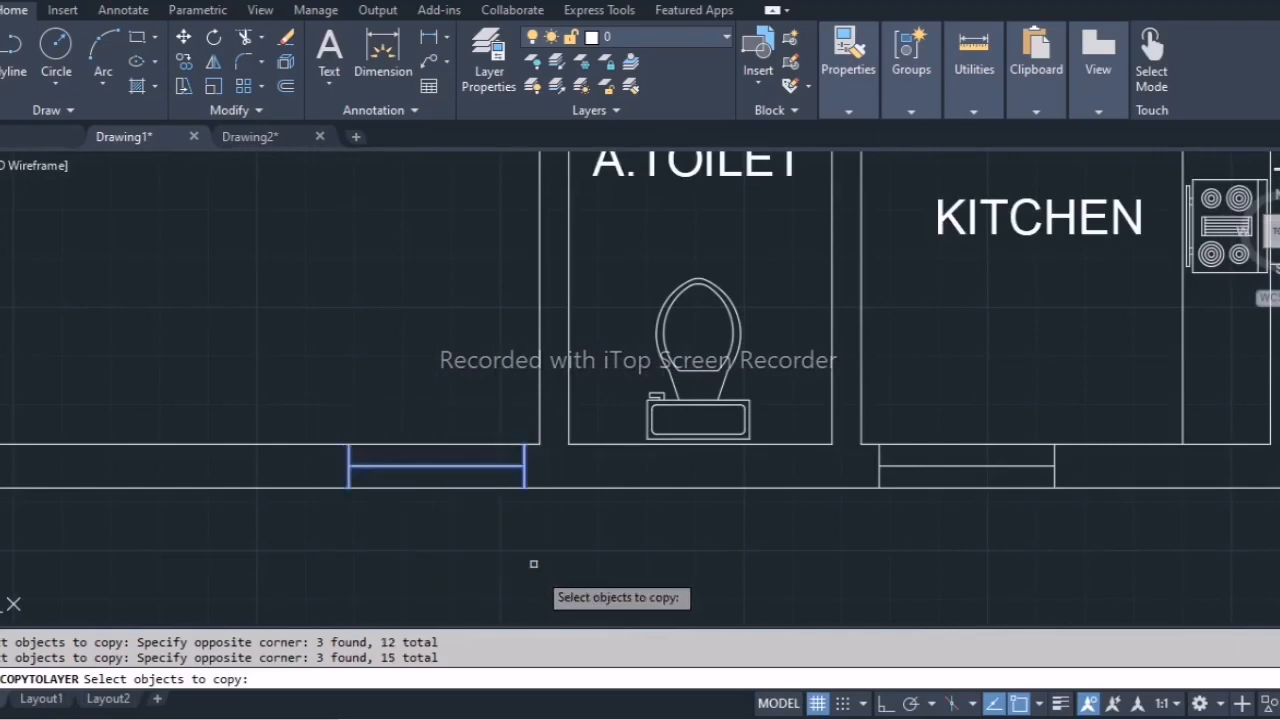
pyautogui.click(871, 431)
pyautogui.click(1069, 538)
pyautogui.scroll(-6, 750, 518)
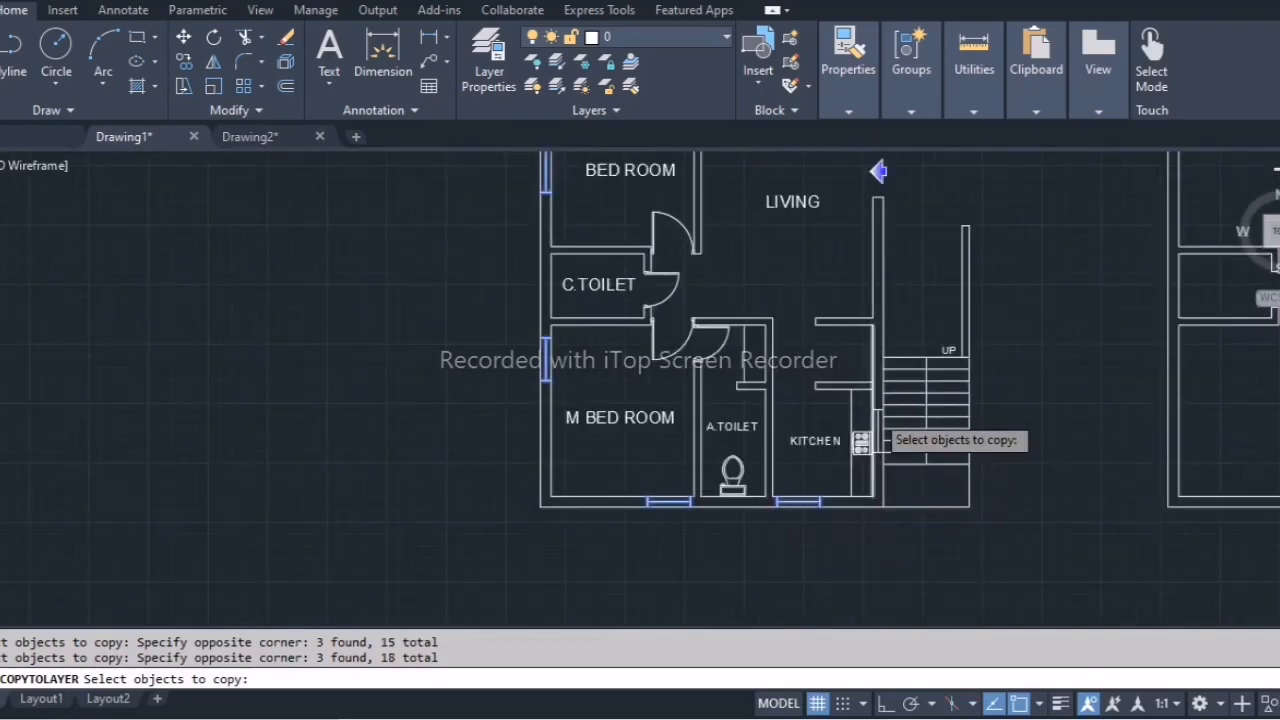
# Add the kitchen window beside the staircase to the copy selection and finish selecting objects.
pyautogui.scroll(6, 878, 420)
pyautogui.moveTo(878, 420)
pyautogui.mouseDown(button='middle')
pyautogui.moveTo(775, 375)
pyautogui.moveTo(690, 310)
pyautogui.mouseUp(button='middle')
pyautogui.click(641, 268)
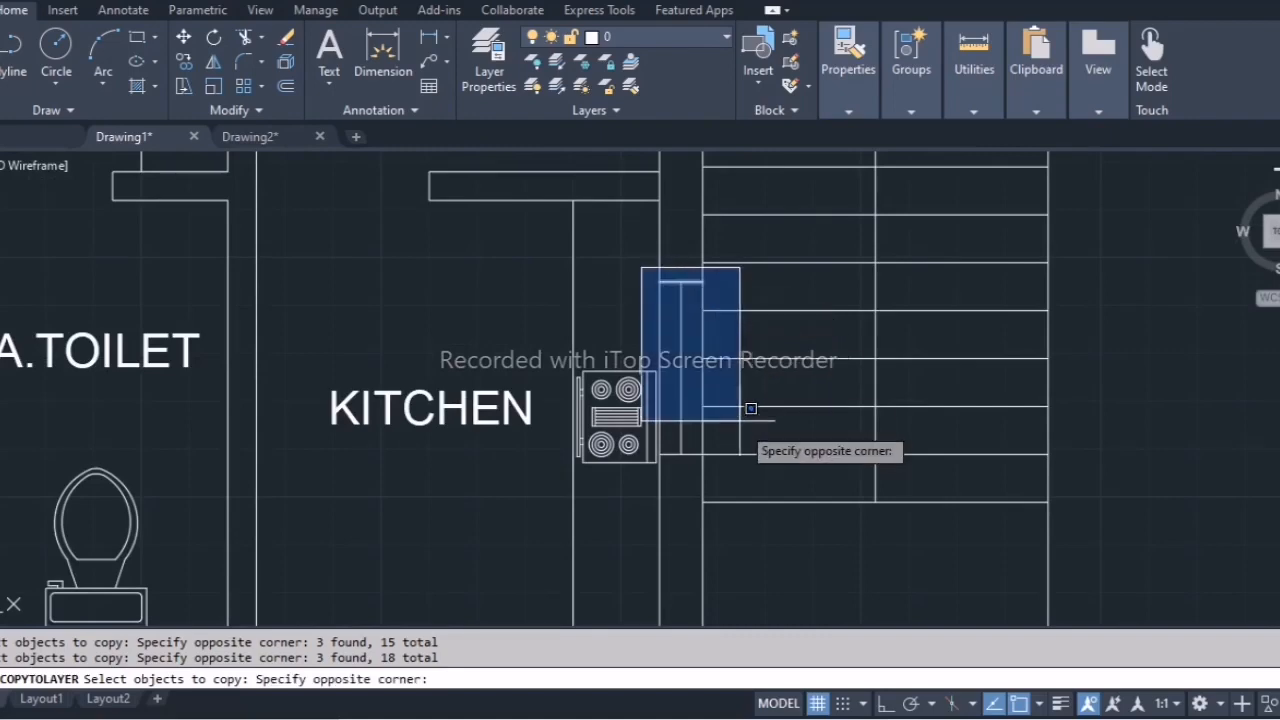
pyautogui.click(739, 482)
pyautogui.scroll(-5, 737, 520)
pyautogui.moveTo(737, 520); pyautogui.dragTo(689, 514, button='middle')
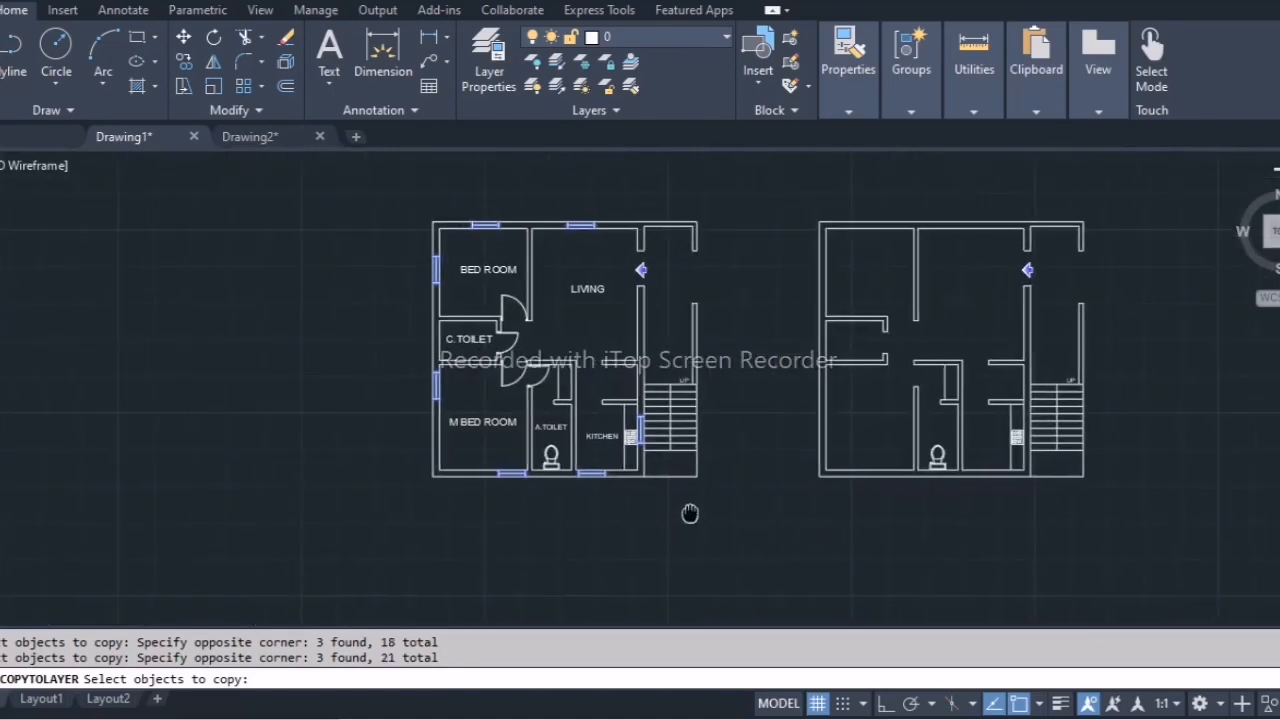
pyautogui.moveTo(699, 345)
pyautogui.mouseDown(button='middle')
pyautogui.moveTo(621, 345)
pyautogui.moveTo(577, 290)
pyautogui.mouseUp(button='middle')
pyautogui.scroll(3, 577, 290)
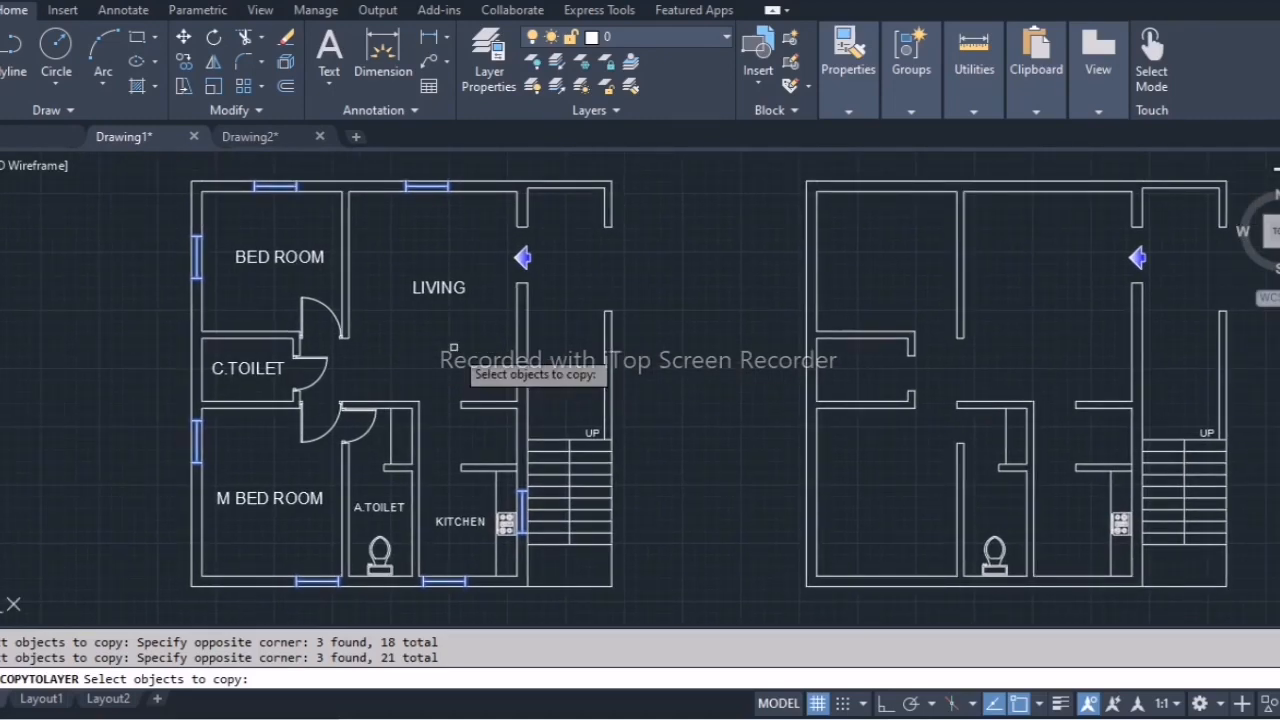
pyautogui.press('Return')
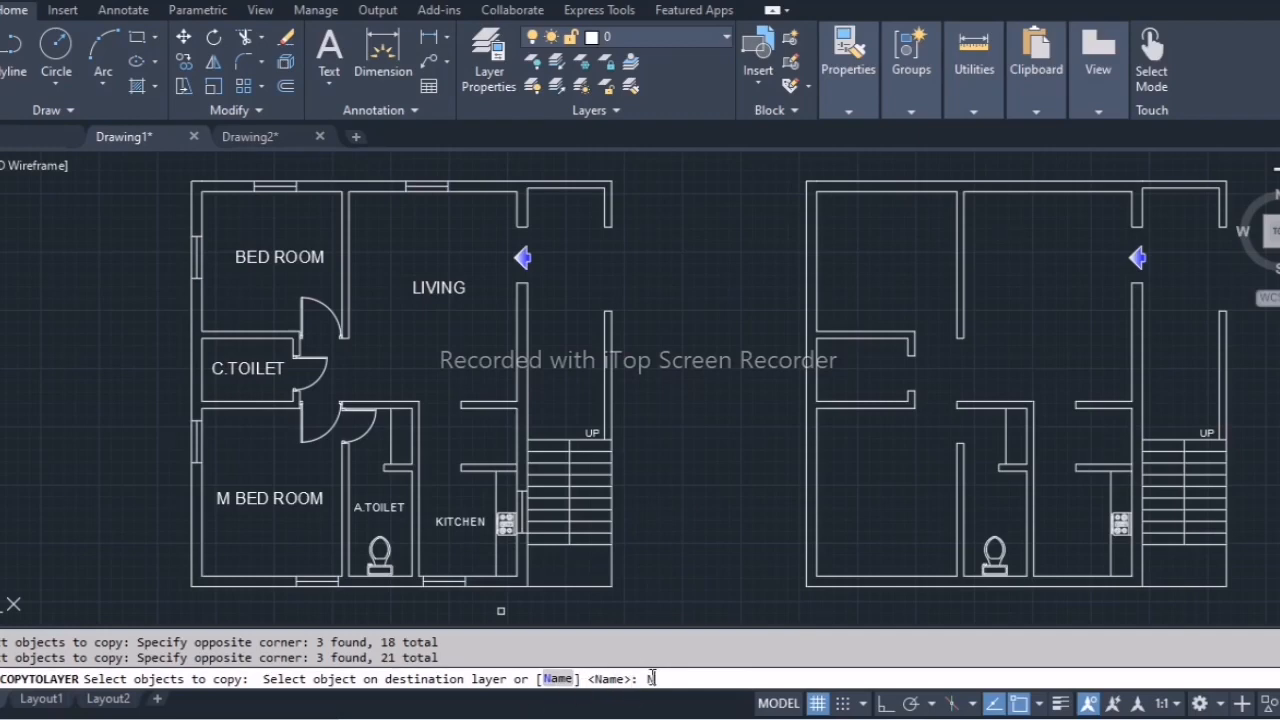
# Choose the destination layer by name and set it to W1 for the copied windows.
pyautogui.press('Return')
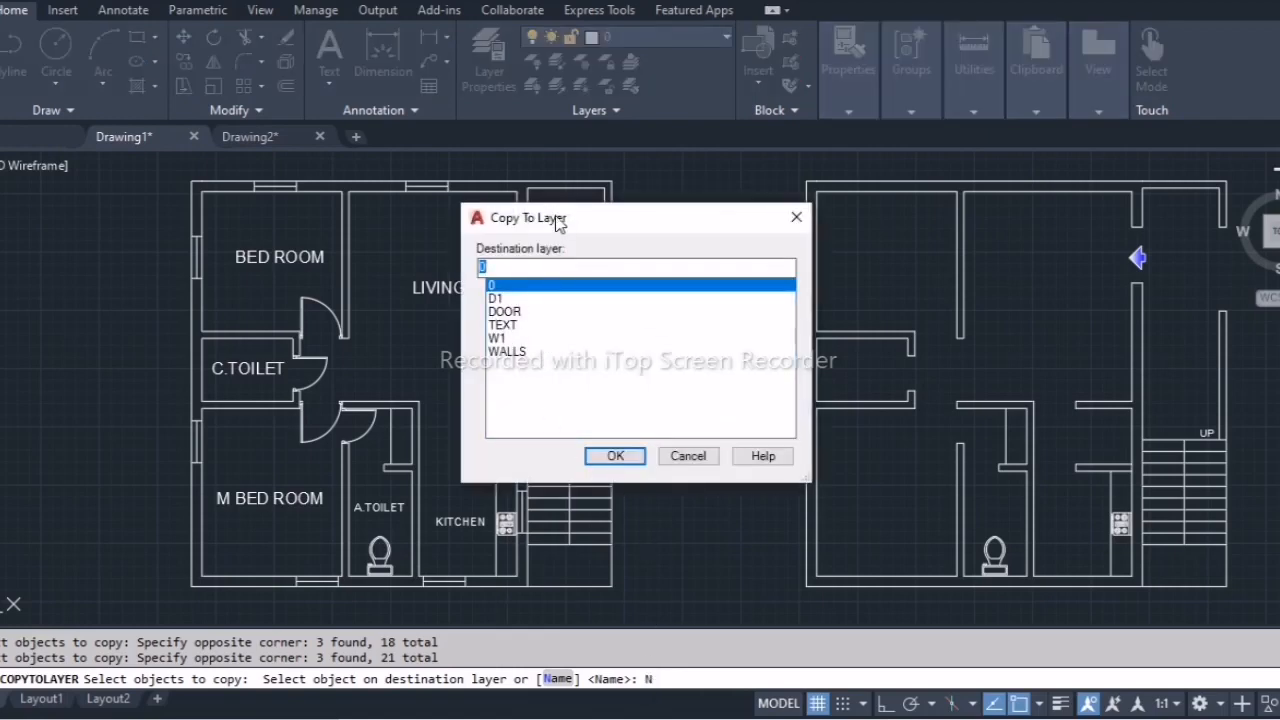
pyautogui.moveTo(558, 224); pyautogui.dragTo(529, 211)
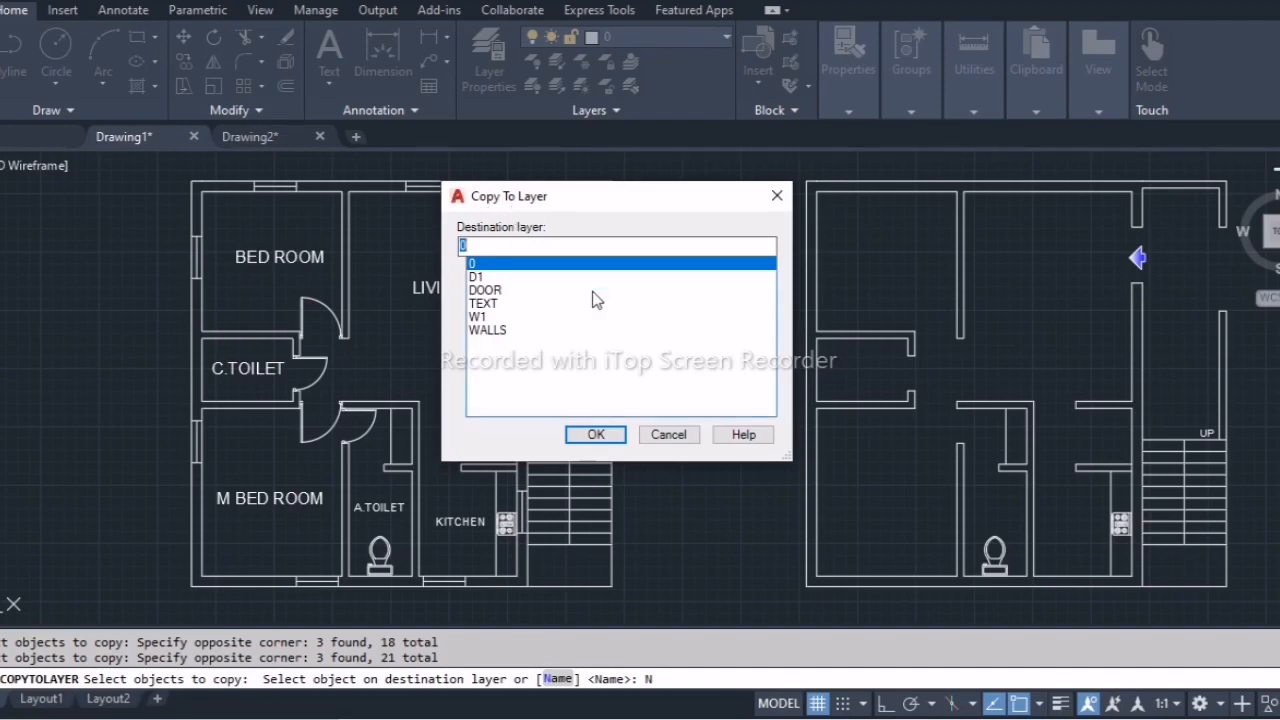
pyautogui.click(478, 317)
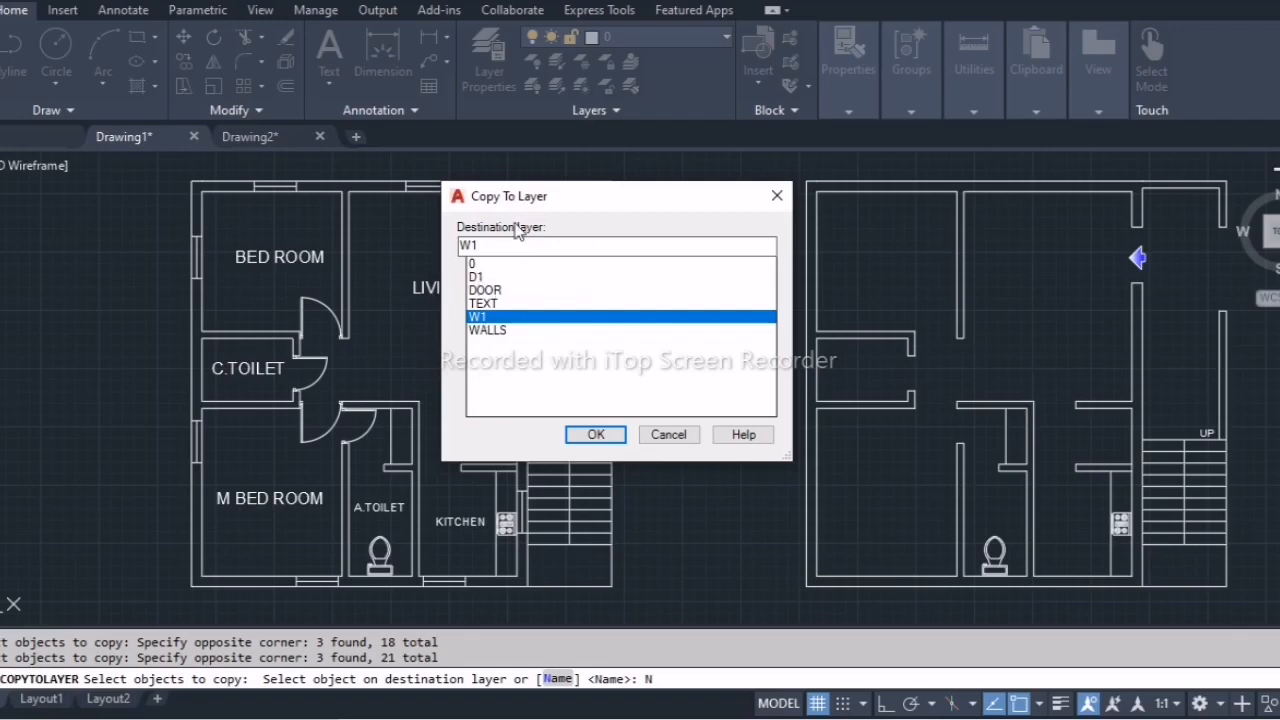
pyautogui.click(596, 434)
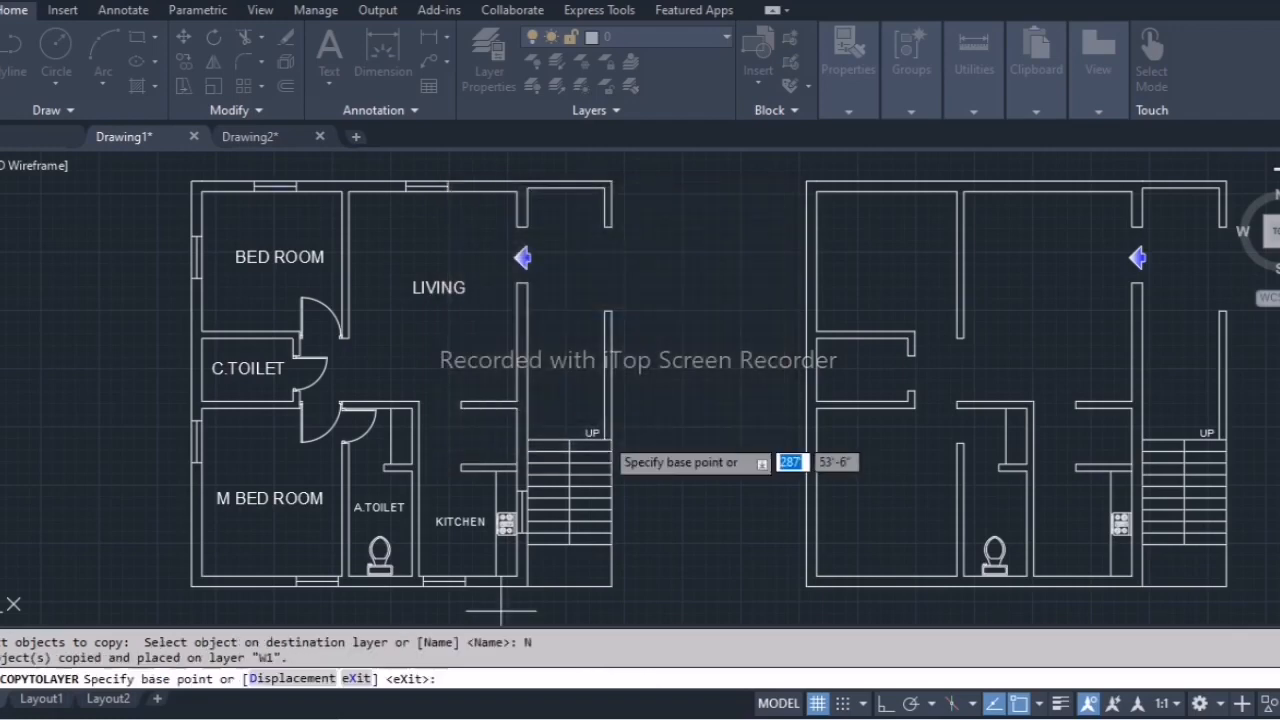
# Place the copied windows with Ortho on, from the labelled plan's lower-left outer corner to the matching corner of the second plan.
pyautogui.scroll(4, 200, 600)
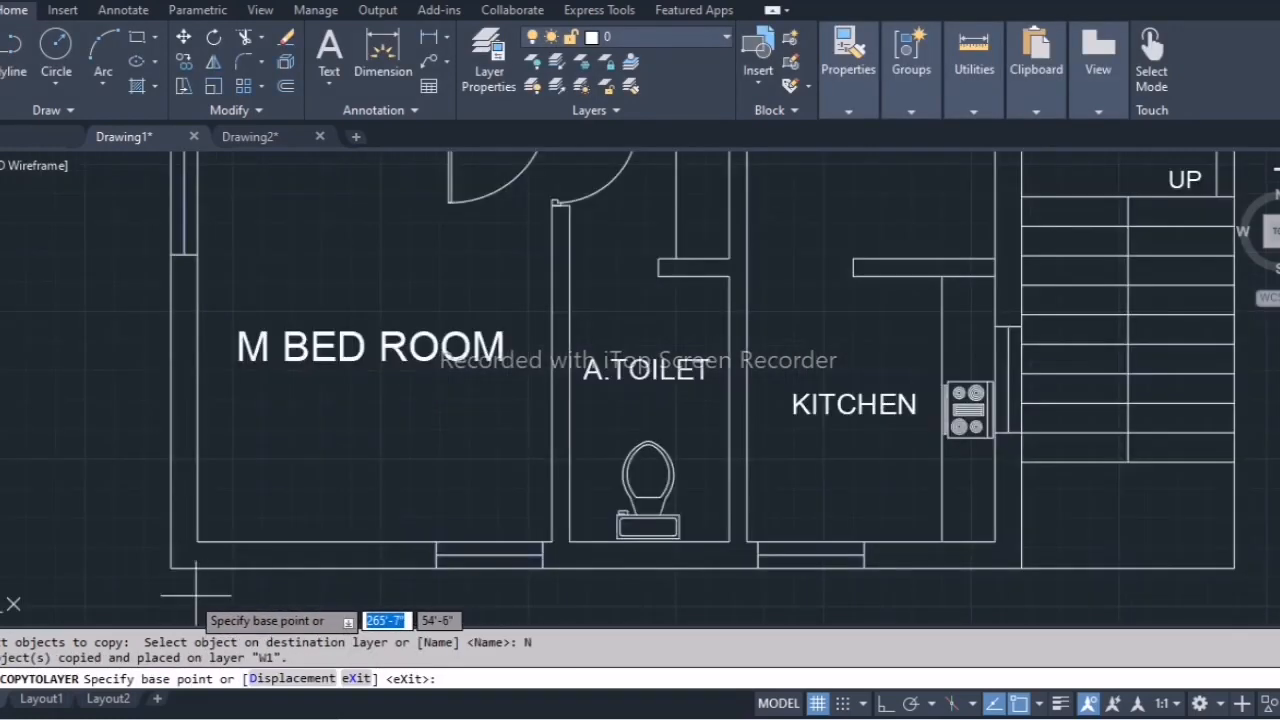
pyautogui.click(170, 568)
pyautogui.scroll(-4, 170, 568)
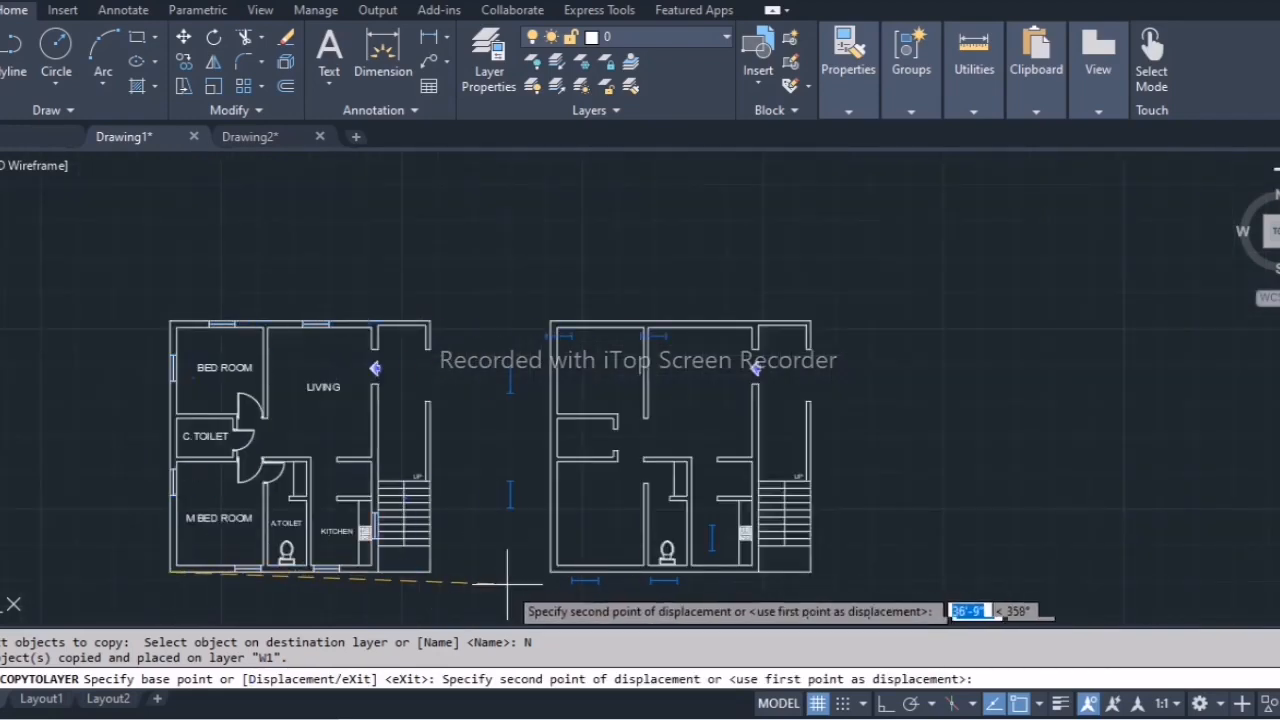
pyautogui.scroll(4, 515, 540)
pyautogui.scroll(2, 571, 586)
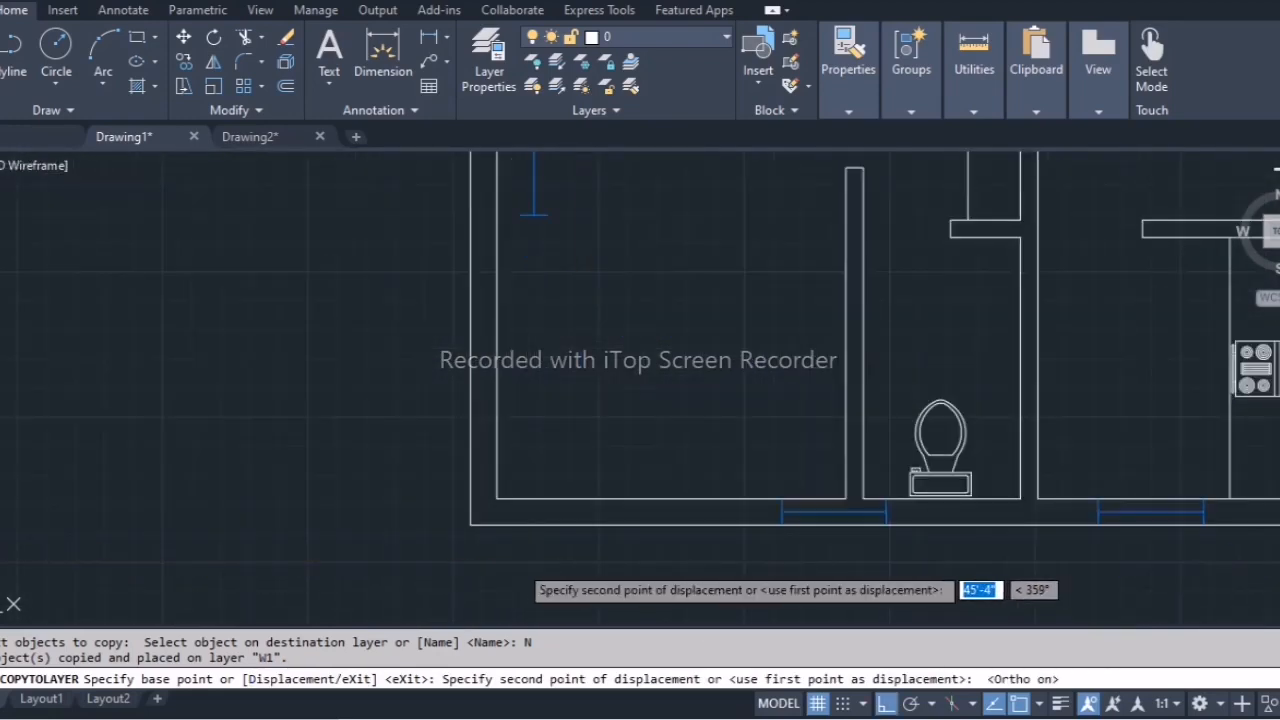
pyautogui.press('F8')
pyautogui.click(474, 527)
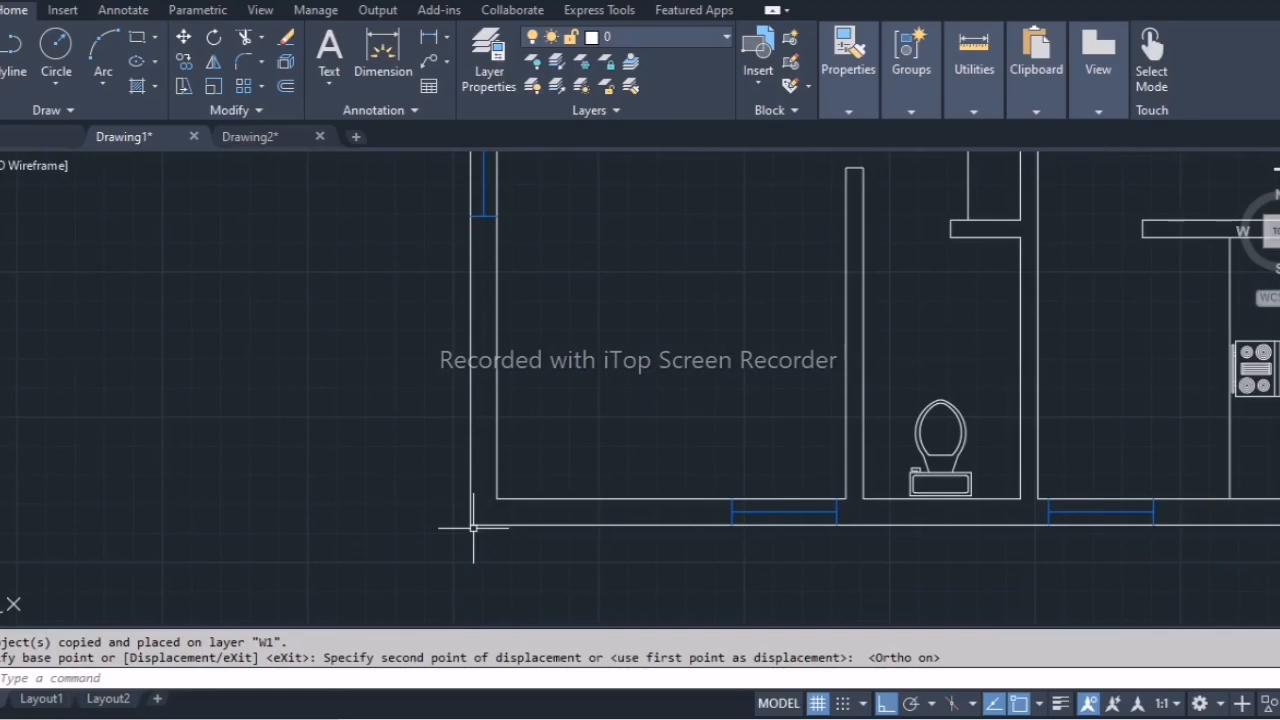
# Examine the copied windows in the second plan and the color assigned to each layer in the layer list.
pyautogui.scroll(-5, 474, 527)
pyautogui.scroll(5, 466, 470)
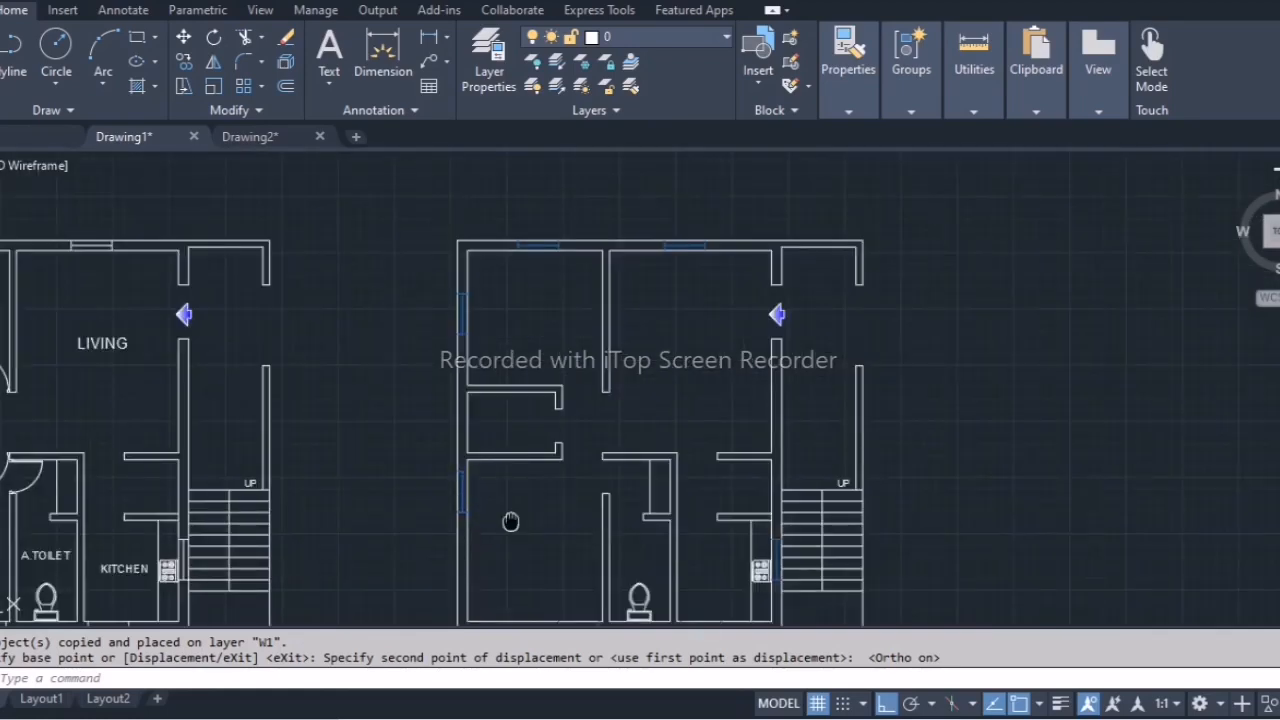
pyautogui.moveTo(510, 521)
pyautogui.mouseDown(button='middle')
pyautogui.moveTo(600, 452)
pyautogui.moveTo(665, 476)
pyautogui.mouseUp(button='middle')
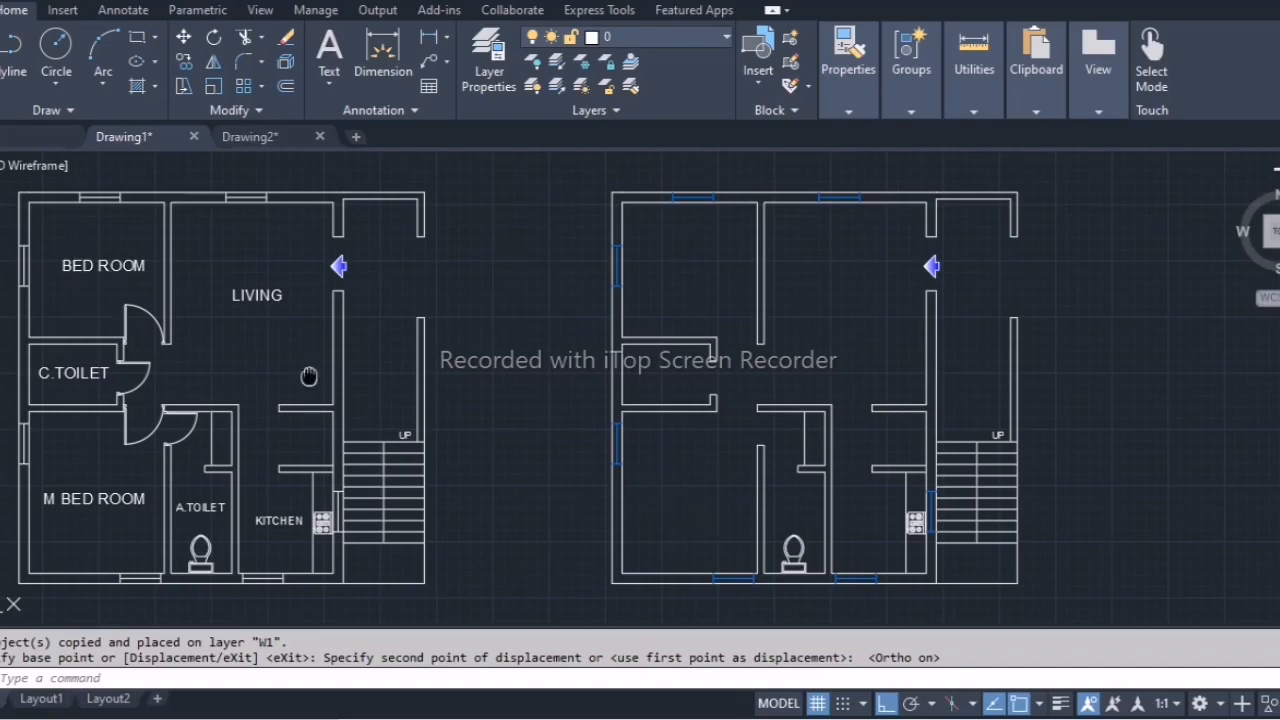
pyautogui.moveTo(300, 386); pyautogui.dragTo(306, 387, button='middle')
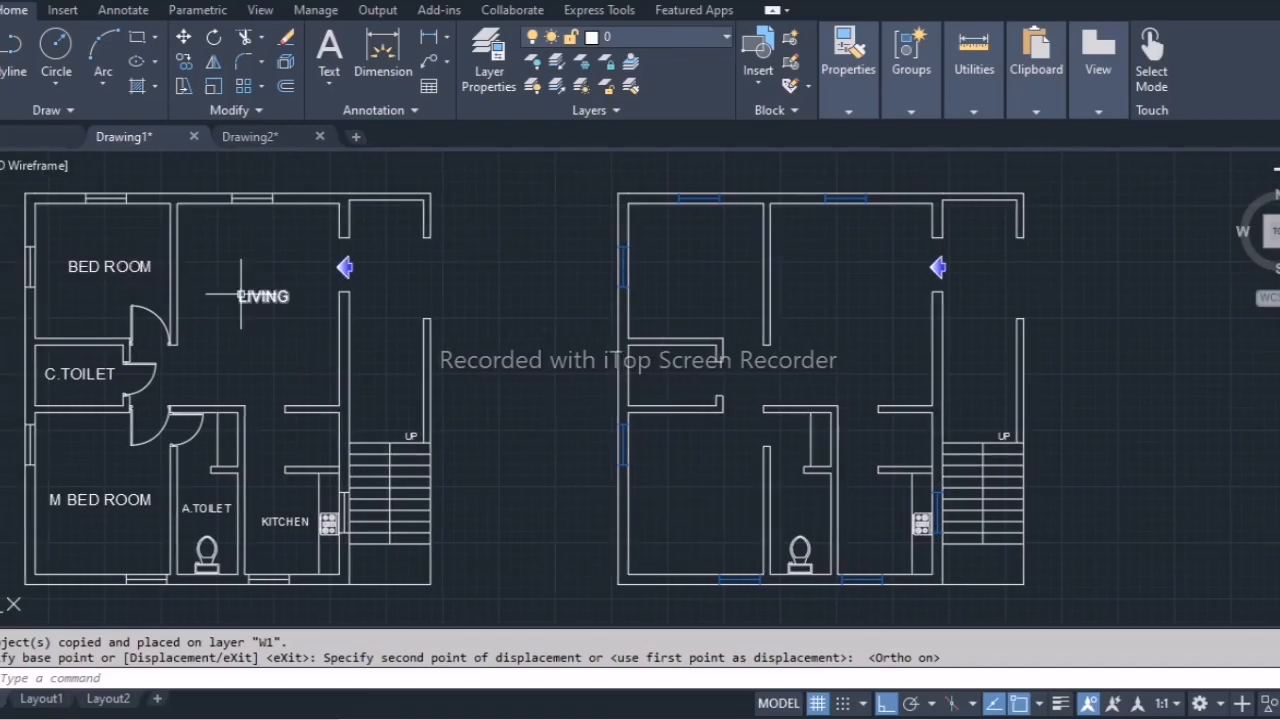
pyautogui.click(510, 78)
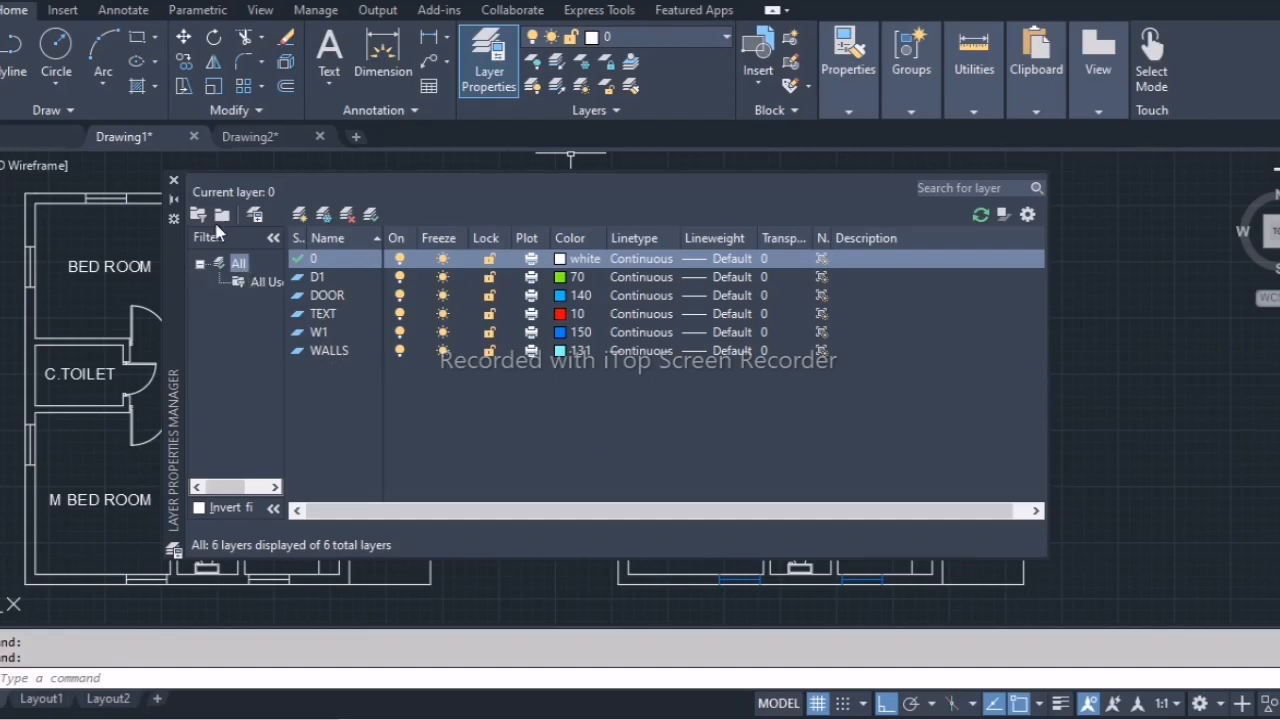
pyautogui.click(173, 184)
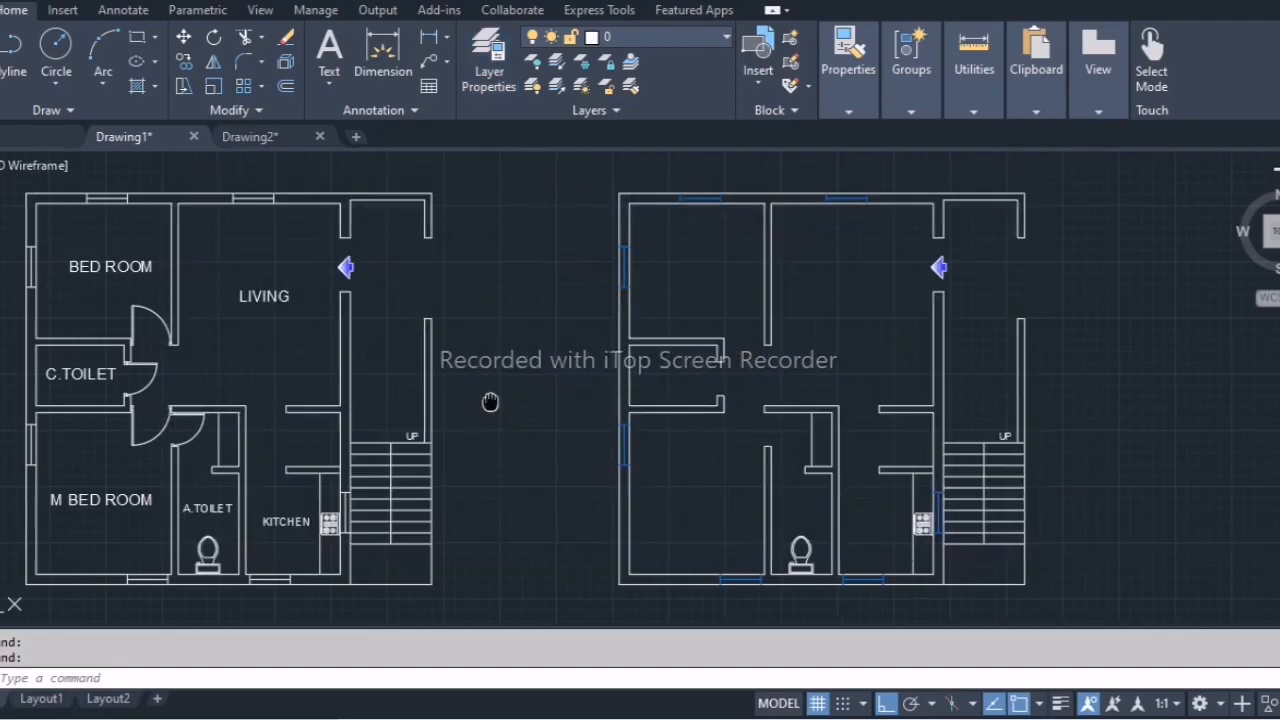
# Start COPYTOLAYER and select the BED ROOM, LIVING, C.TOILET, M BED ROOM, A.TOILET and KITCHEN labels of the first plan to copy.
pyautogui.moveTo(491, 403); pyautogui.dragTo(509, 396, button='middle')
pyautogui.write('COP')
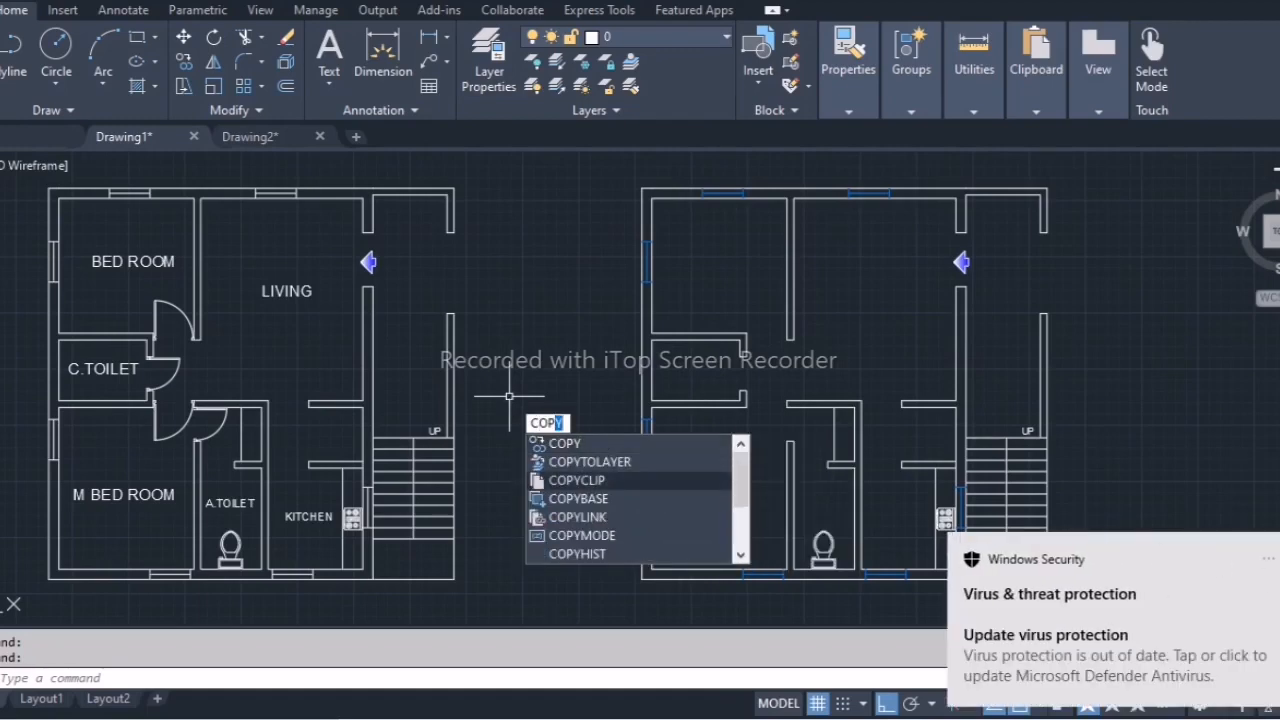
pyautogui.click(1276, 559)
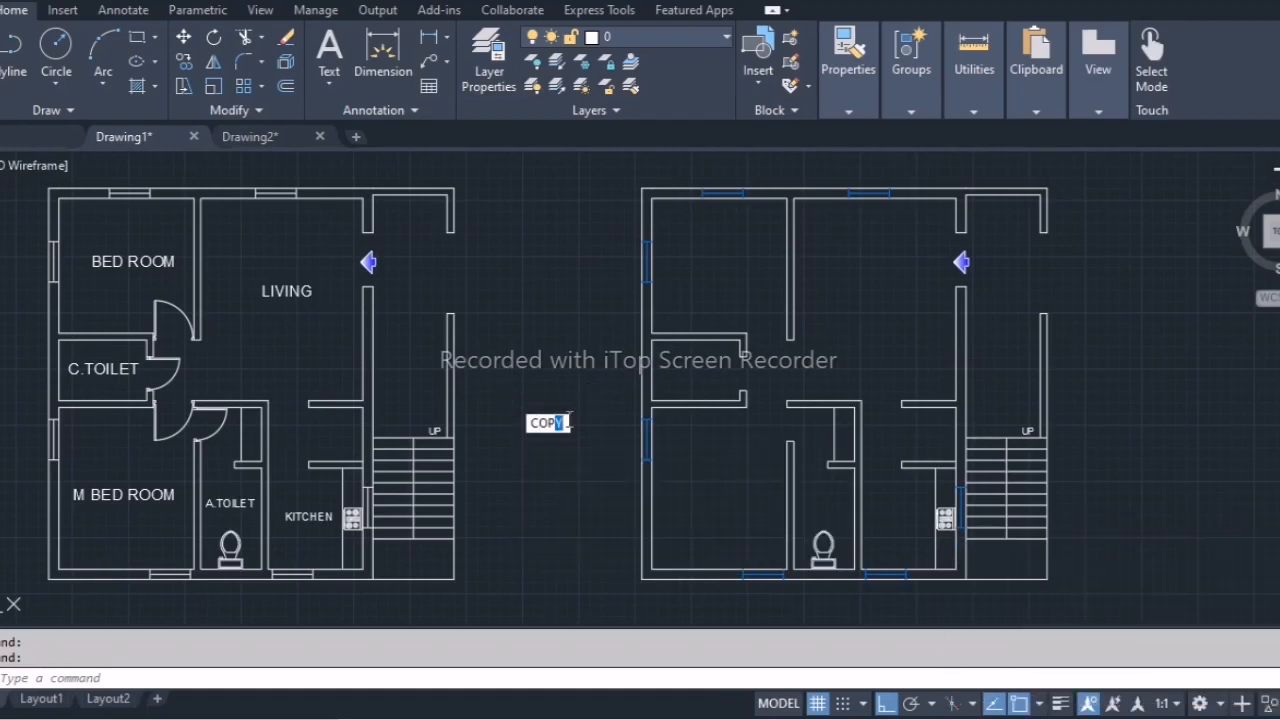
pyautogui.write('YTO')
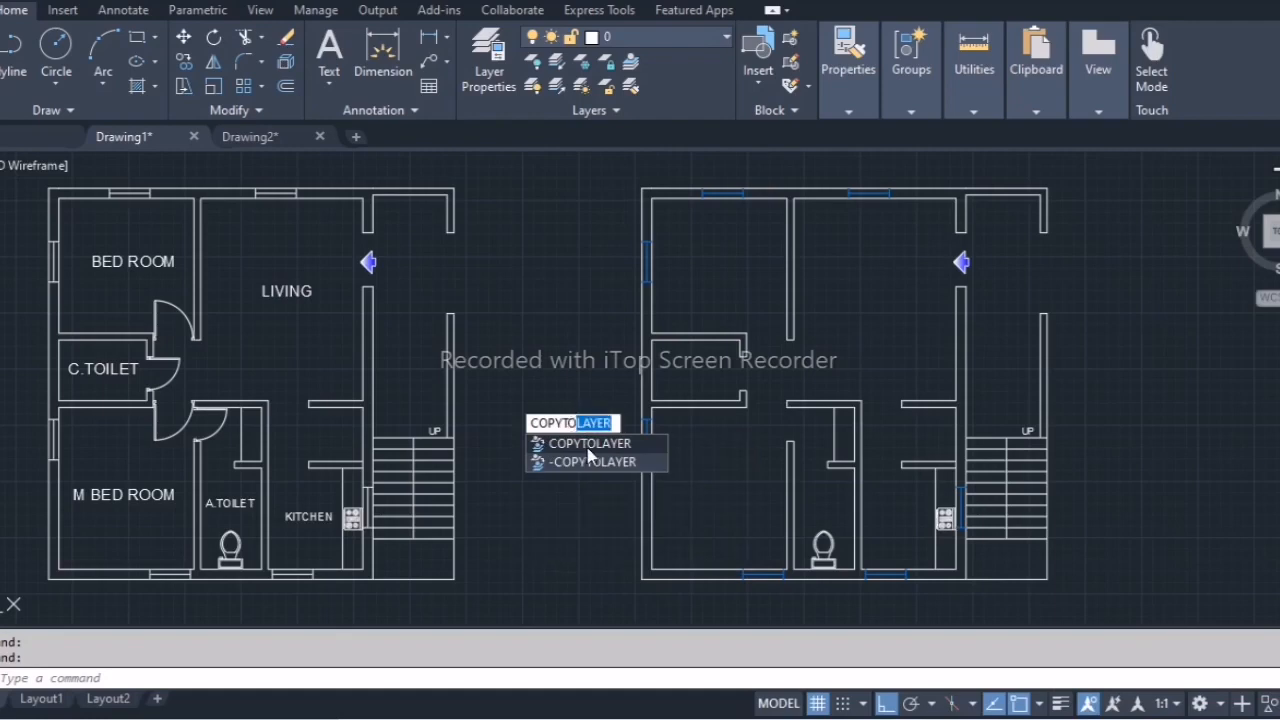
pyautogui.click(593, 446)
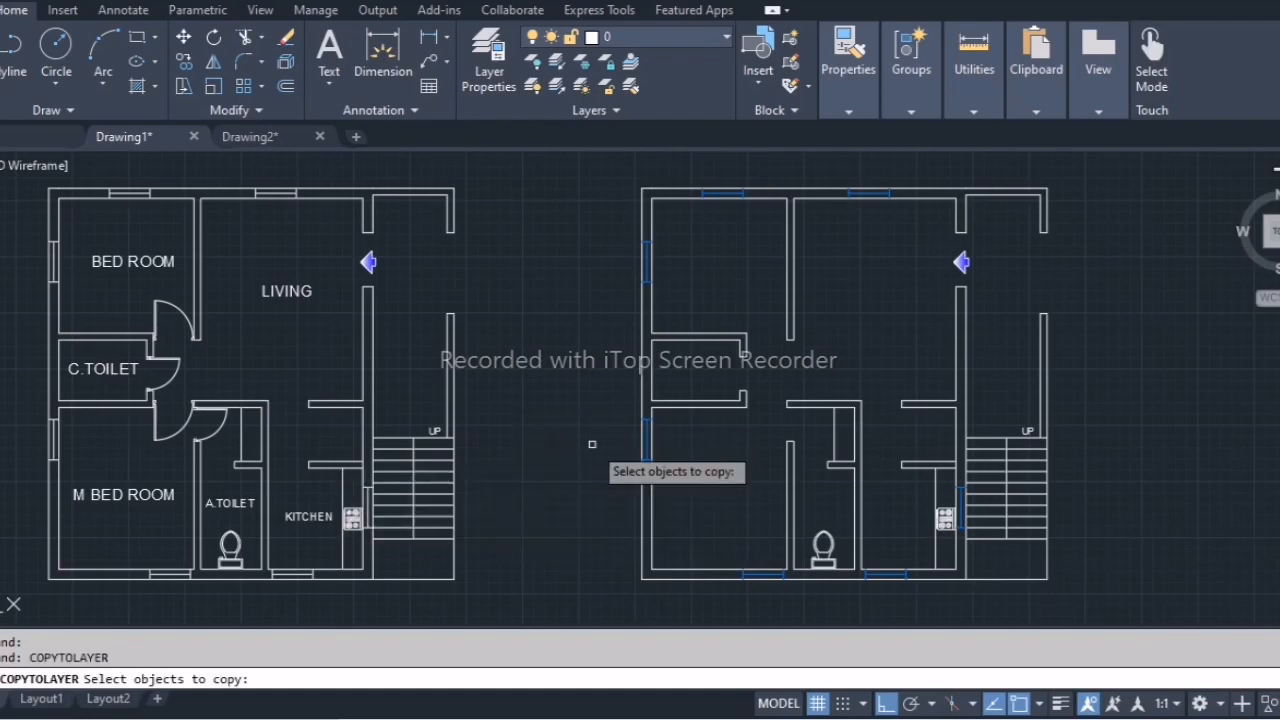
pyautogui.click(106, 263)
pyautogui.click(292, 293)
pyautogui.click(106, 370)
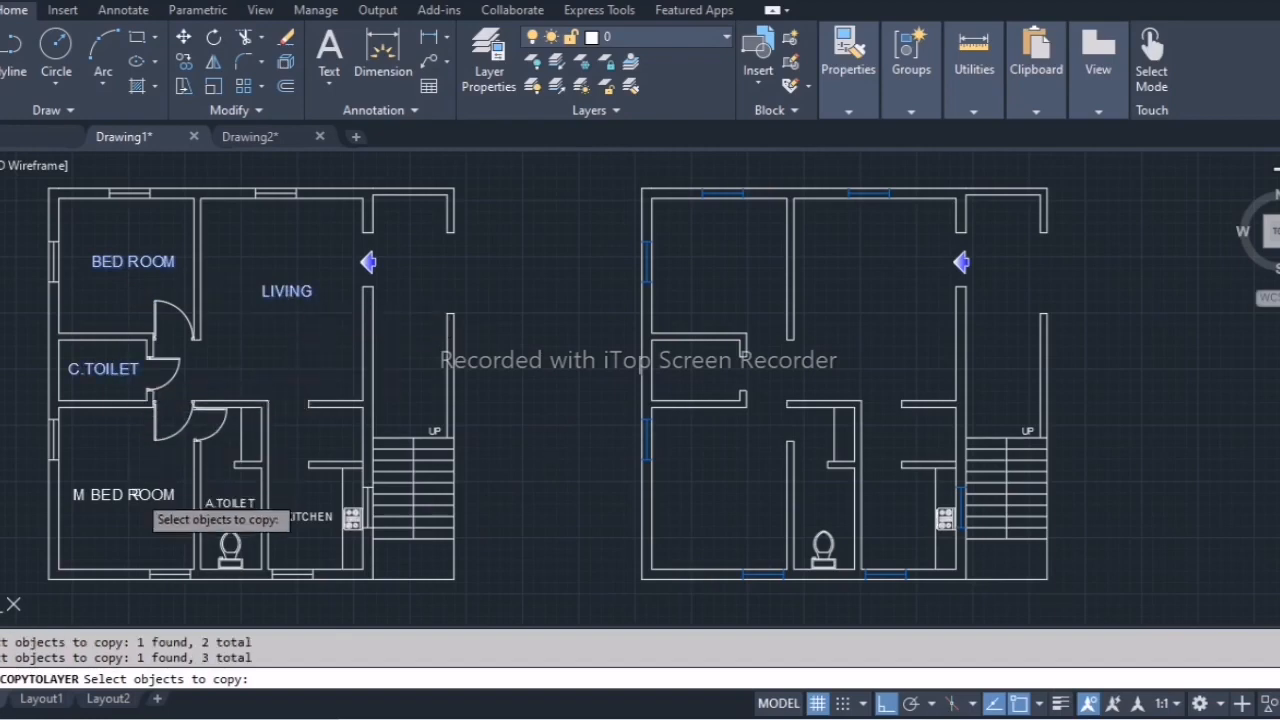
pyautogui.click(128, 496)
pyautogui.click(208, 505)
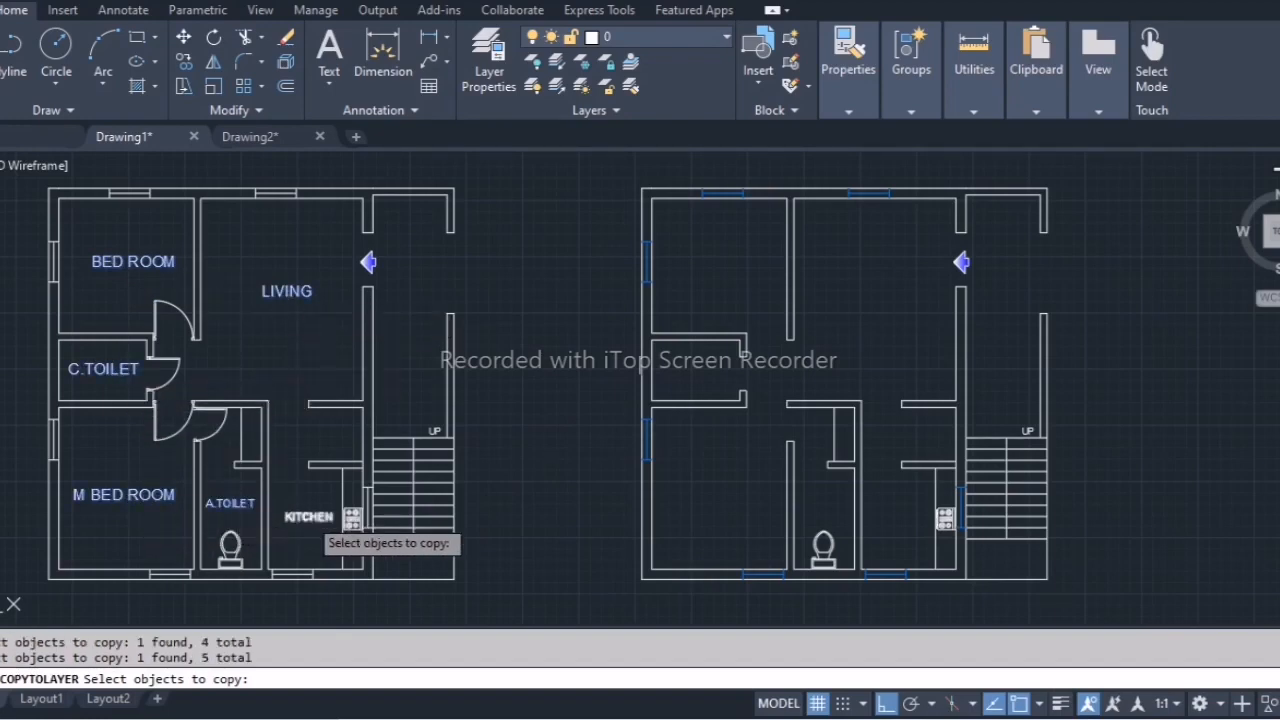
pyautogui.click(303, 513)
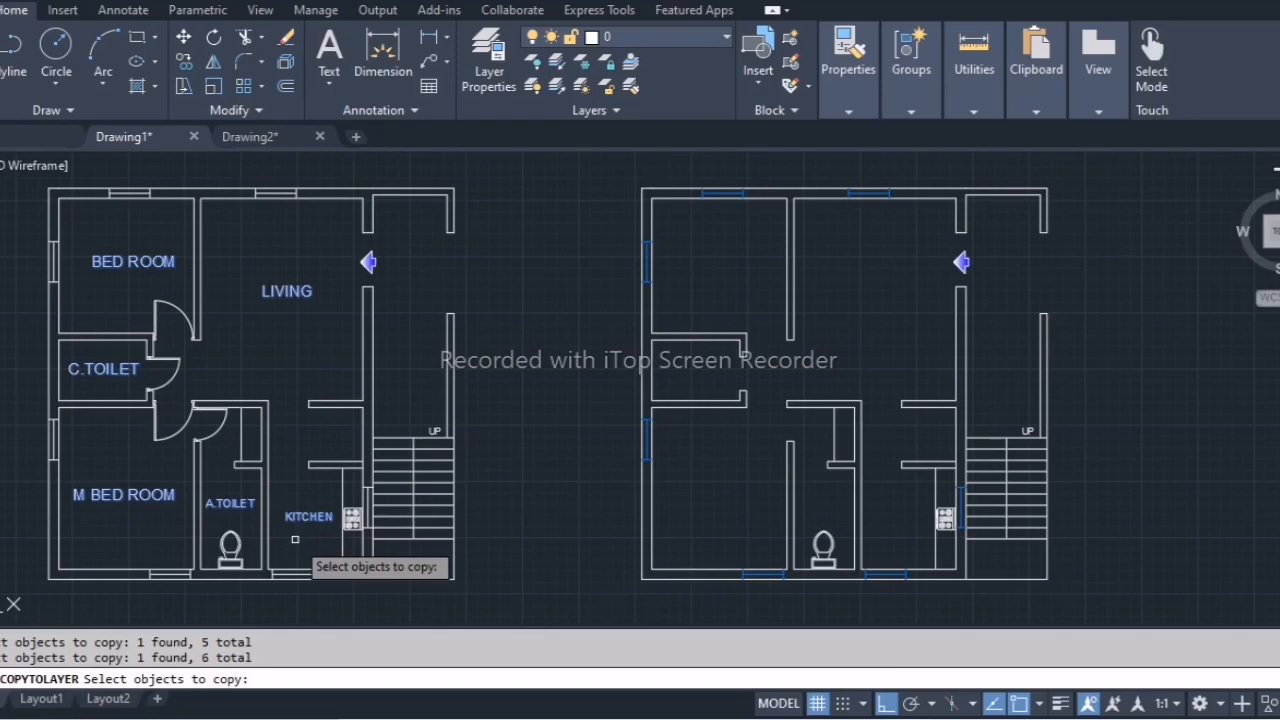
pyautogui.press('Return')
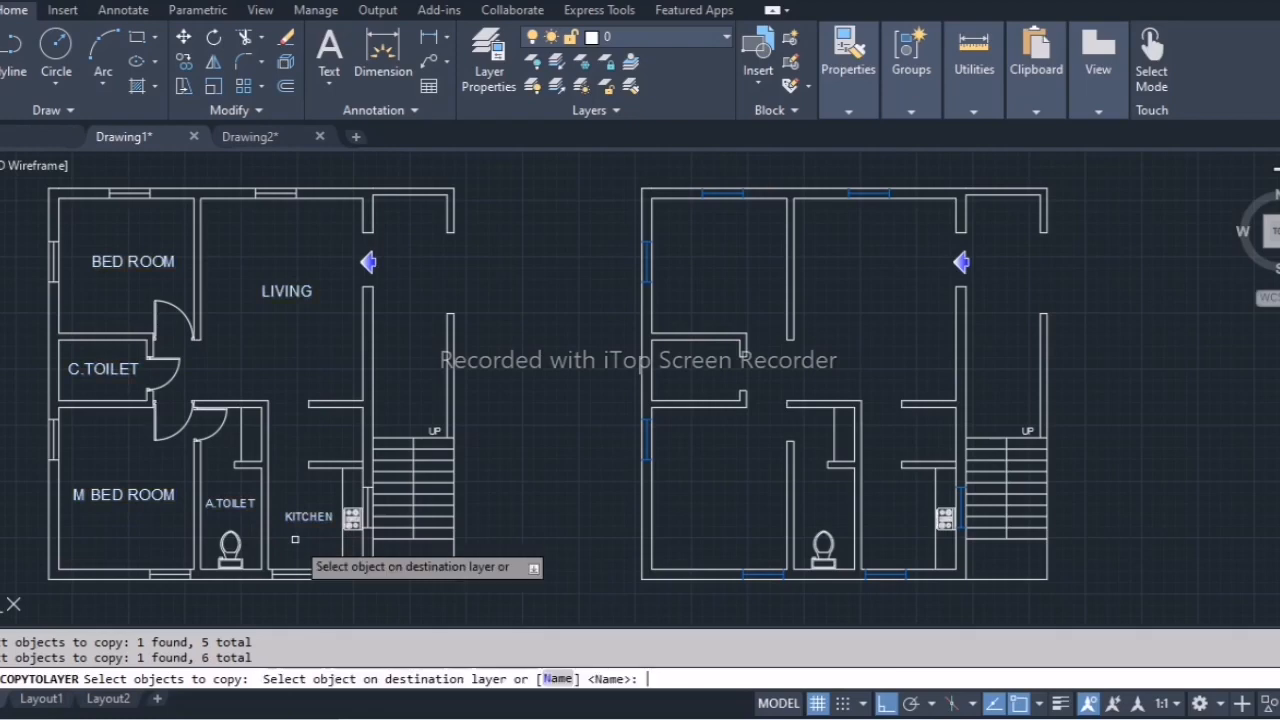
# Choose the destination layer by name and set it to TEXT for the copied room labels.
pyautogui.write('N')
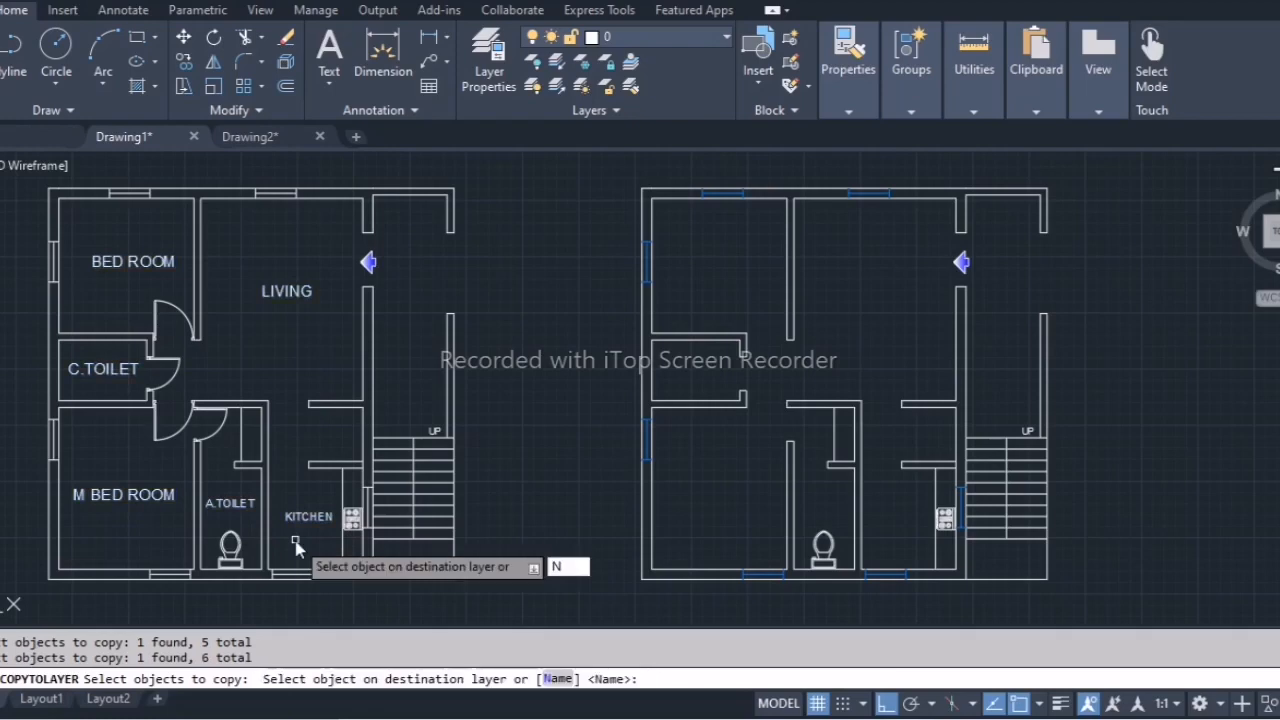
pyautogui.press('Return')
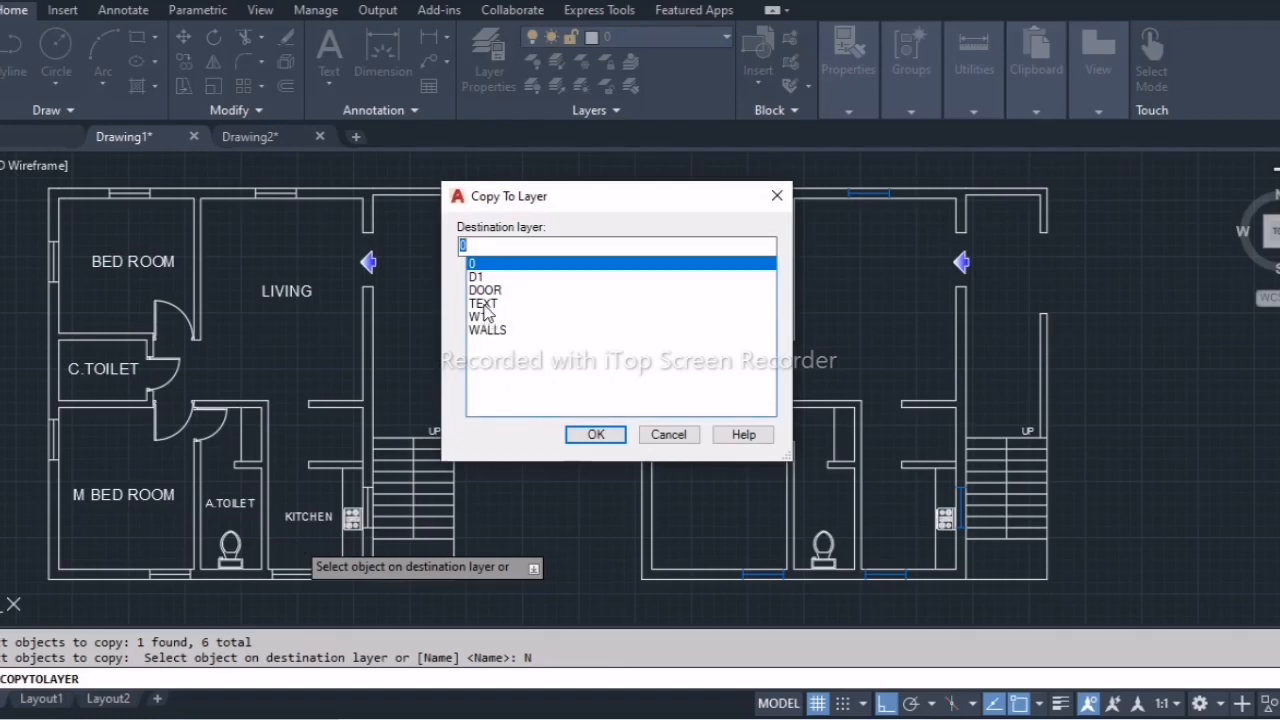
pyautogui.click(483, 304)
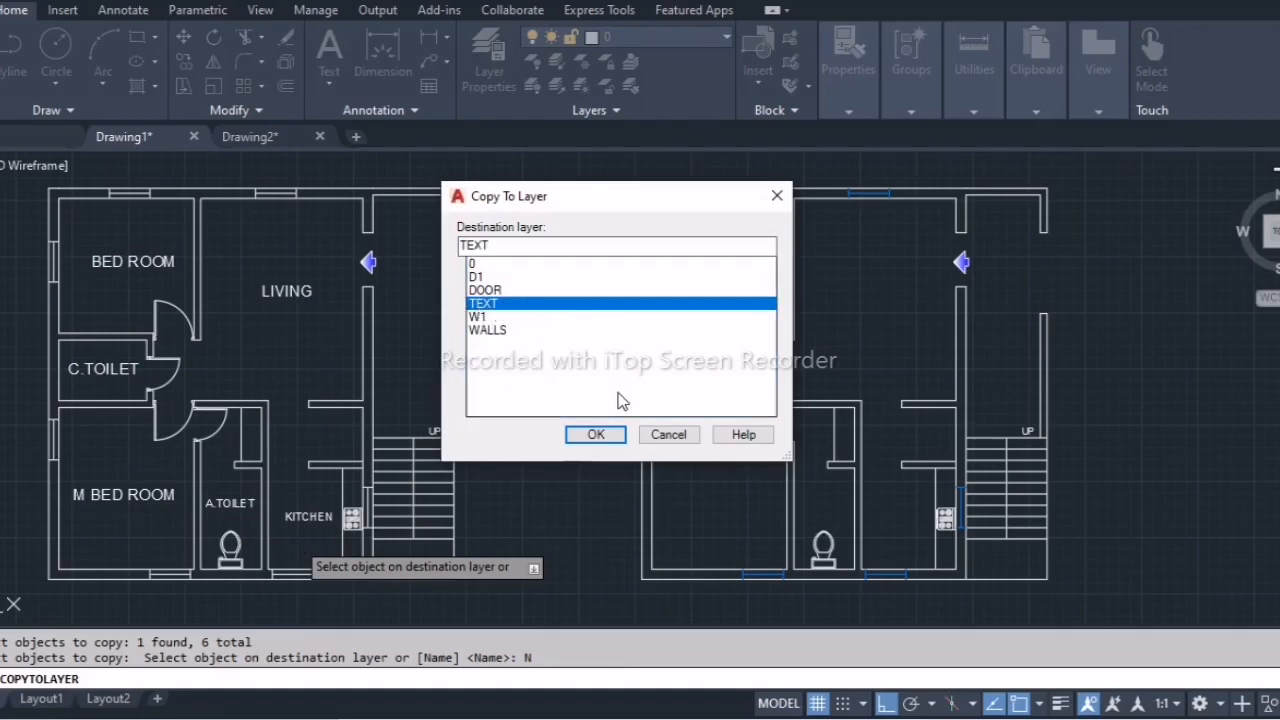
pyautogui.click(597, 435)
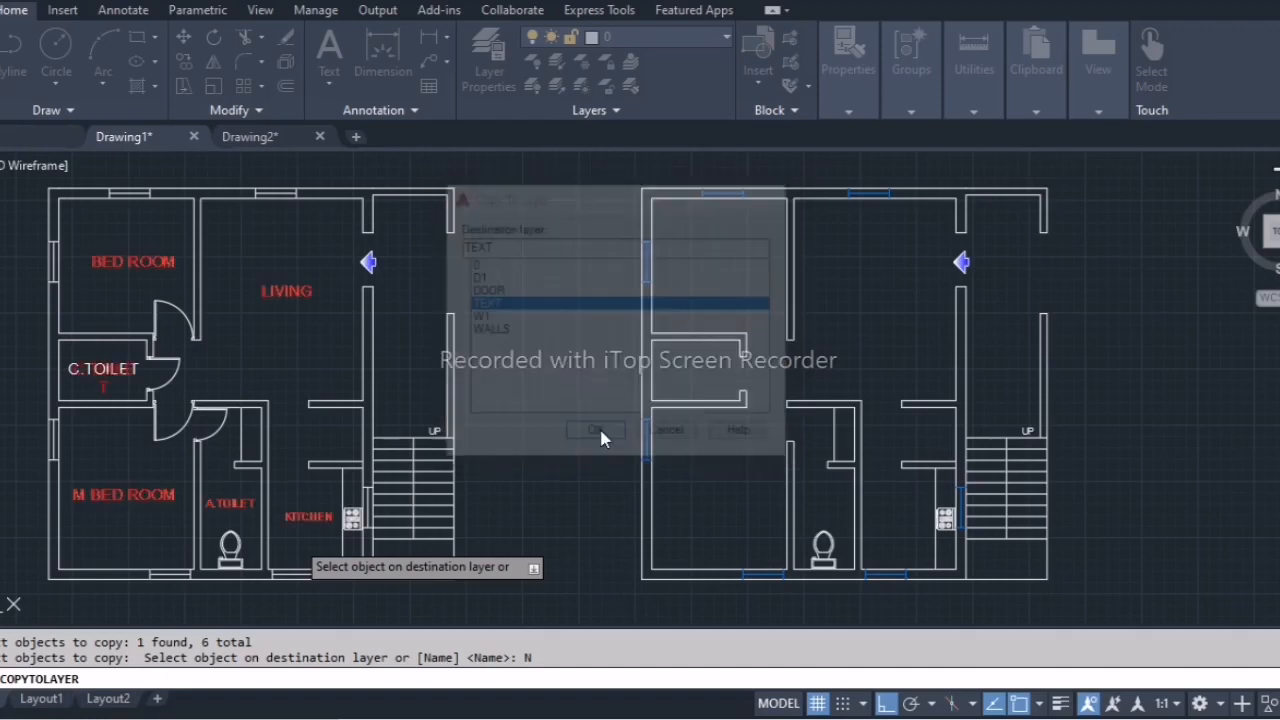
# Place the copied room labels from the first plan's lower-left outer corner to the matching corner of the second plan.
pyautogui.click(48, 579)
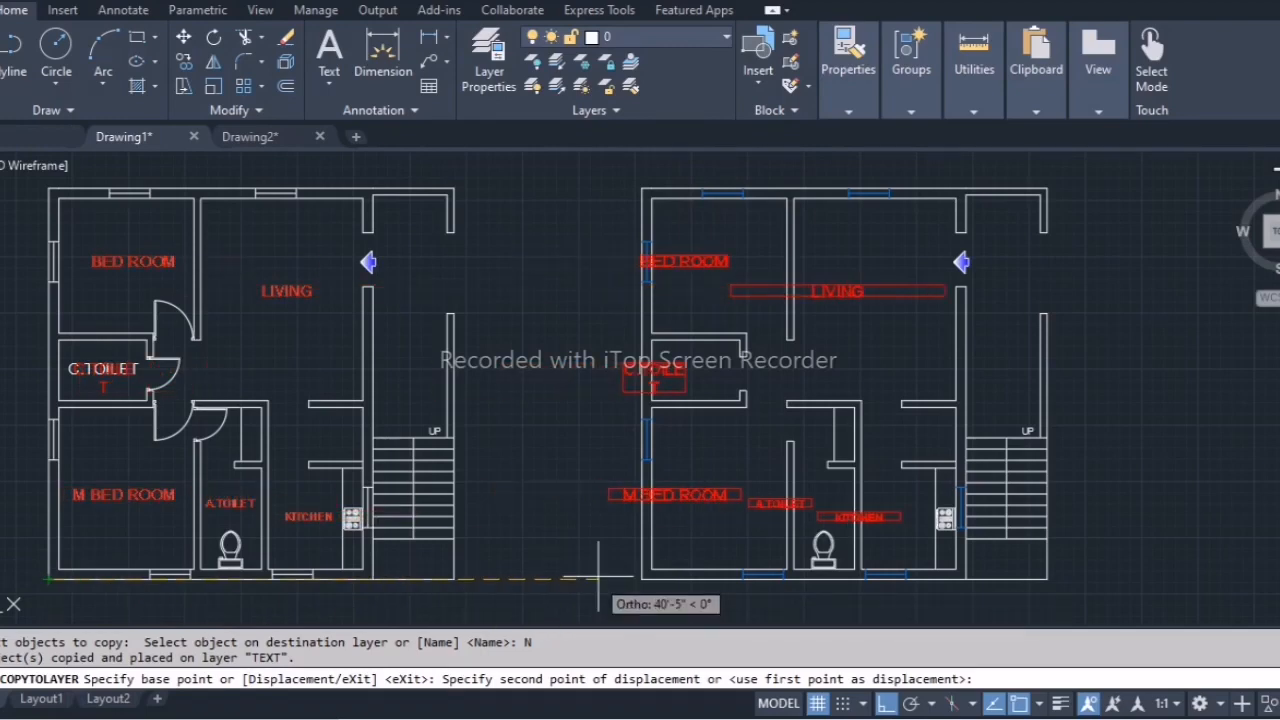
pyautogui.scroll(2, 636, 600)
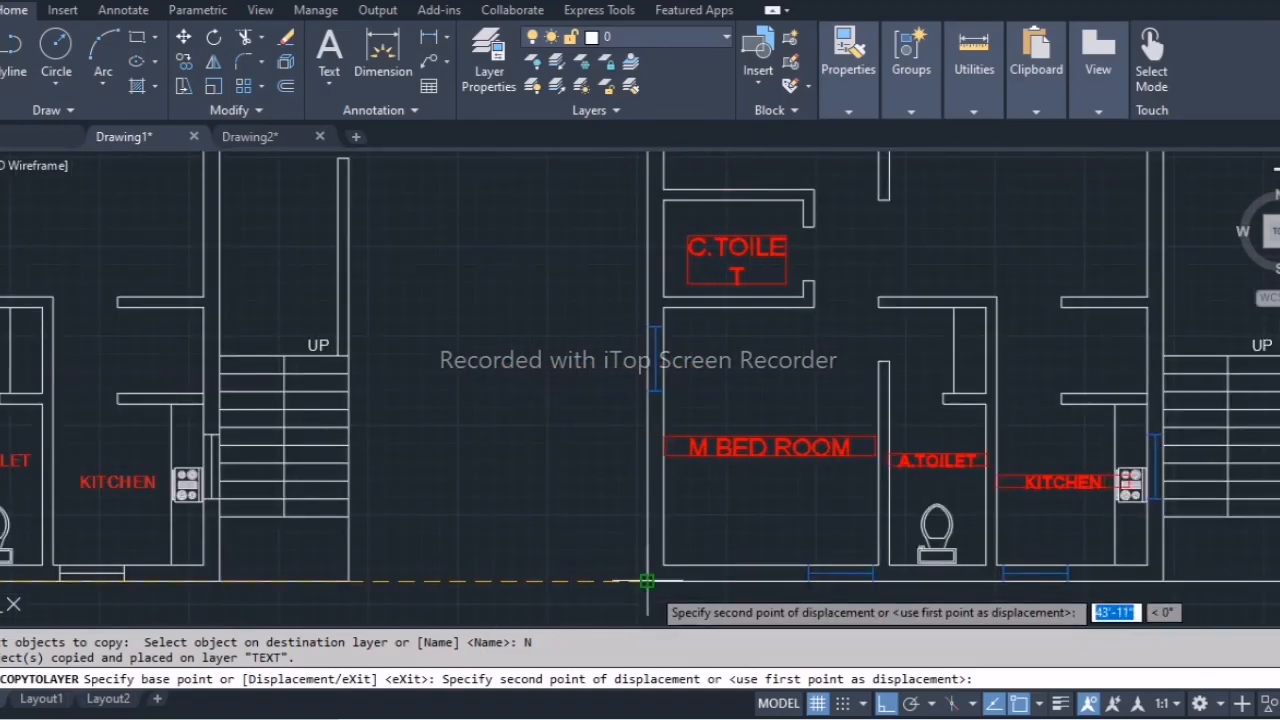
pyautogui.click(650, 585)
pyautogui.scroll(-5, 543, 523)
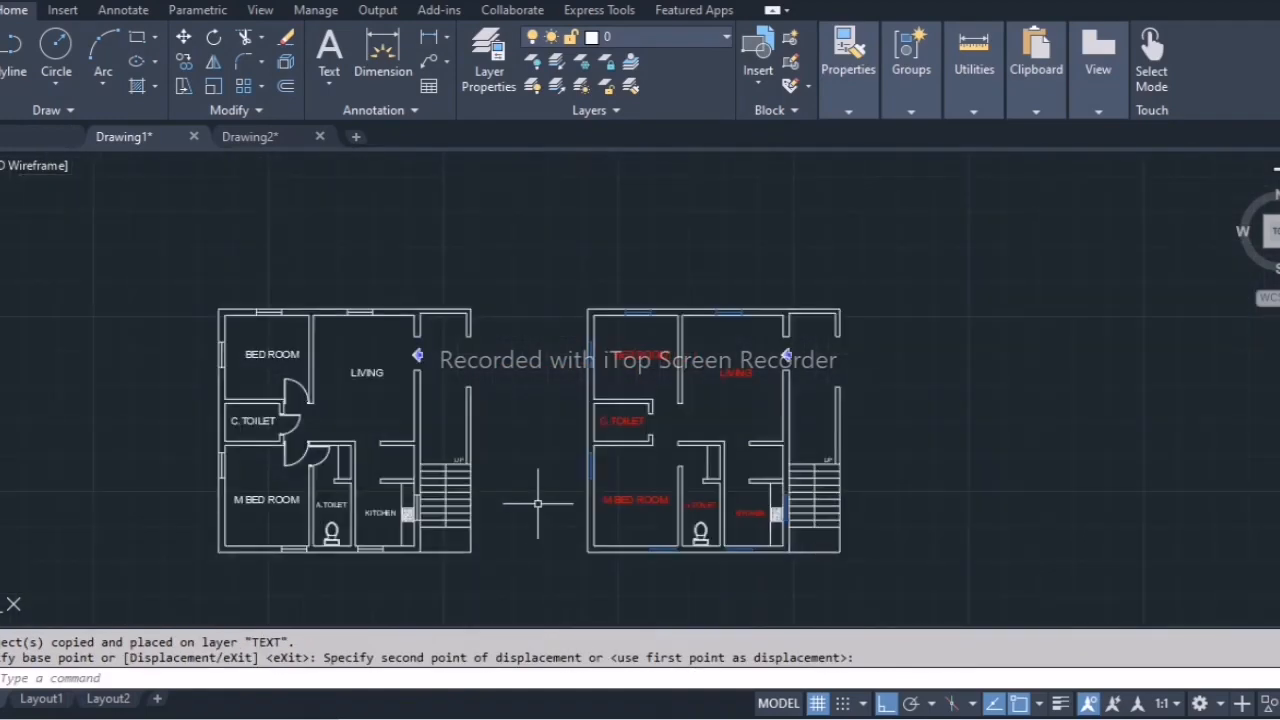
pyautogui.scroll(3, 538, 503)
pyautogui.moveTo(537, 504); pyautogui.dragTo(559, 509, button='middle')
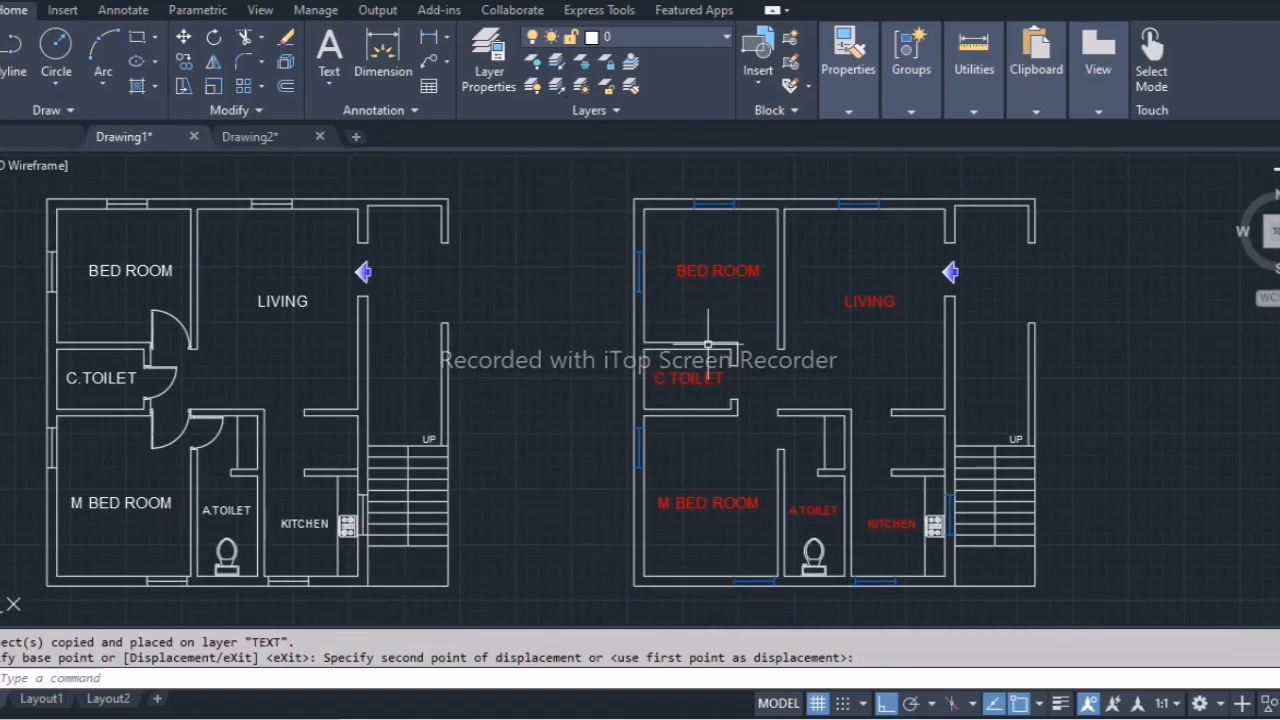
pyautogui.moveTo(538, 378); pyautogui.dragTo(556, 381, button='middle')
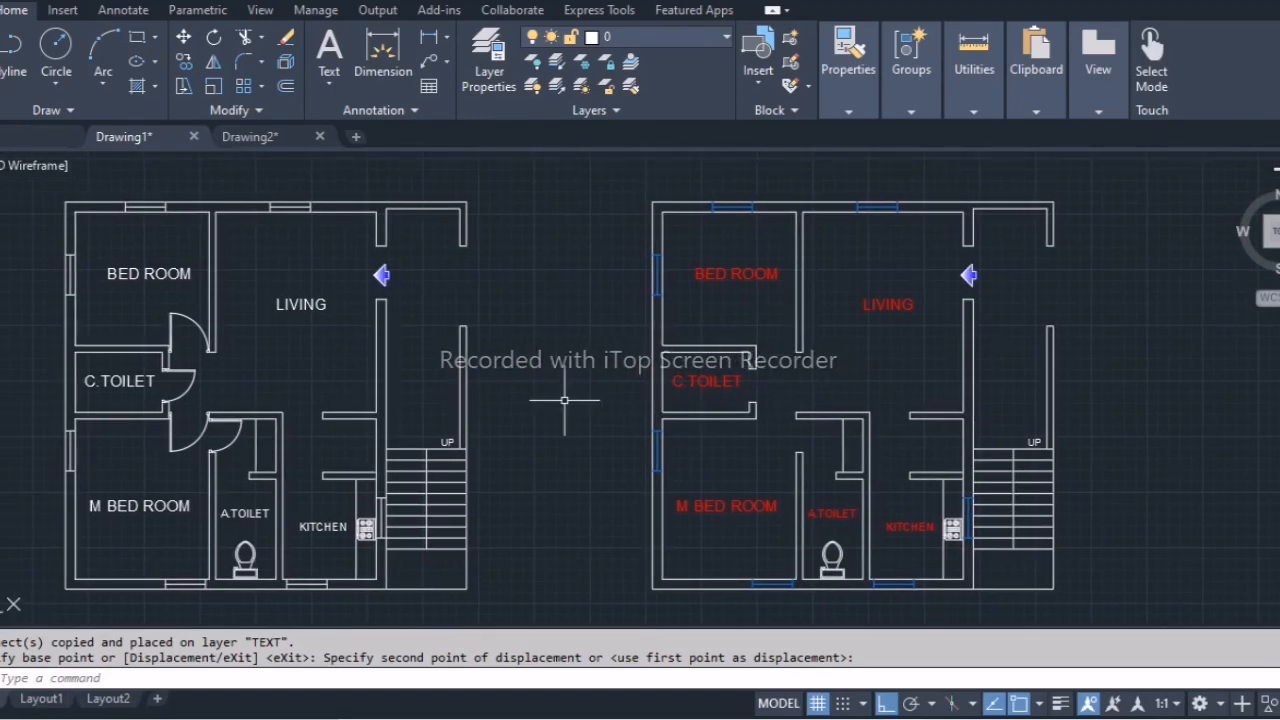
pyautogui.moveTo(586, 423); pyautogui.dragTo(608, 425, button='middle')
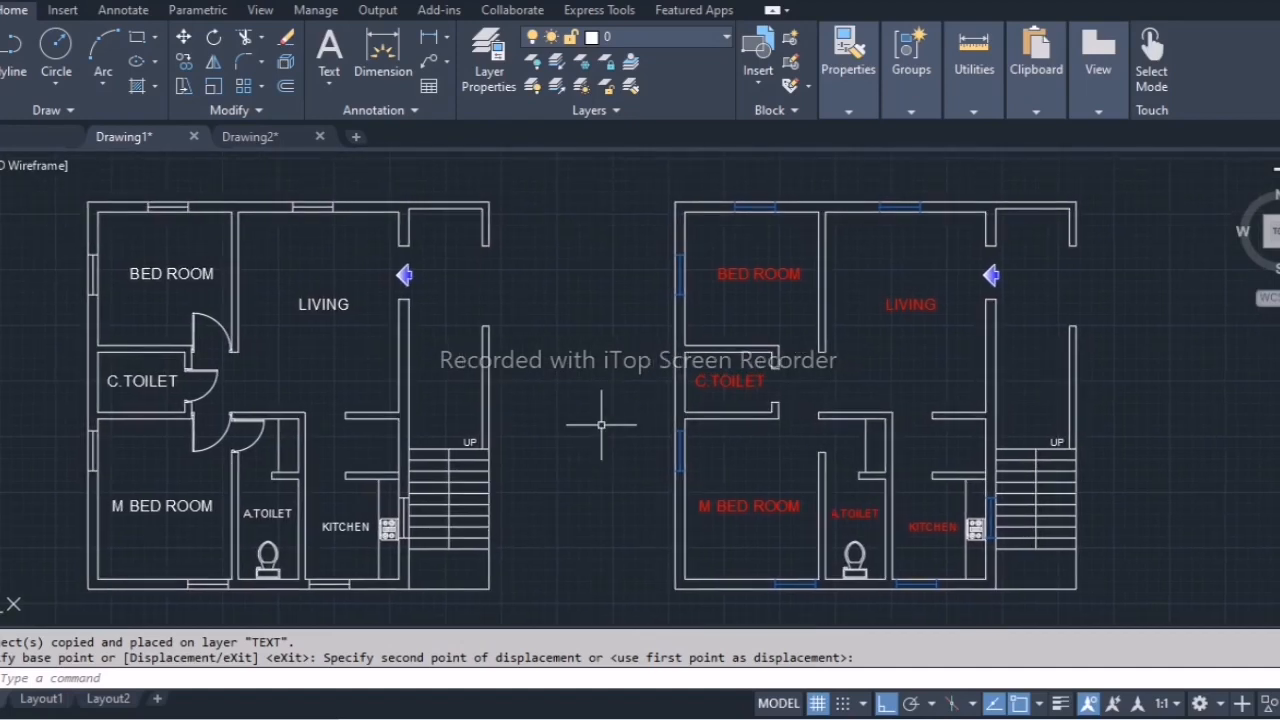